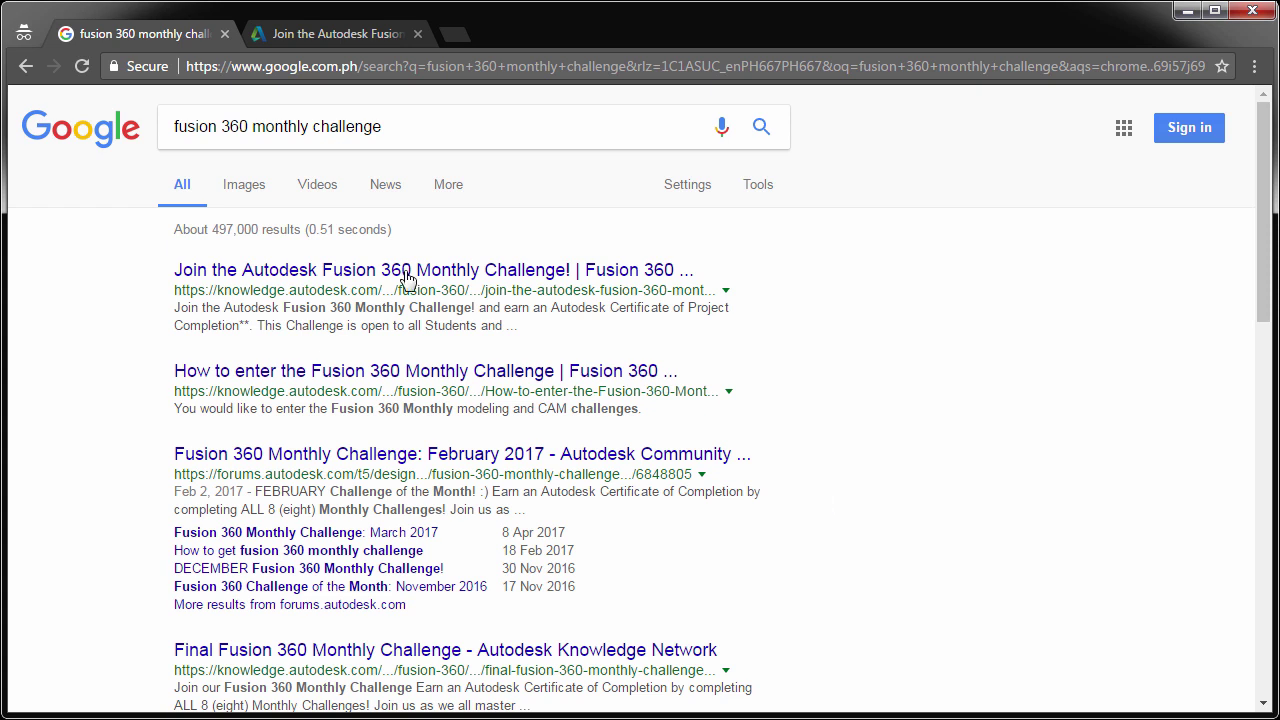
Look through the Autodesk Fusion 360 Monthly Challenge article down to its mechanics section
key(ctrl+Tab)
scroll(434, 471, down, 2)
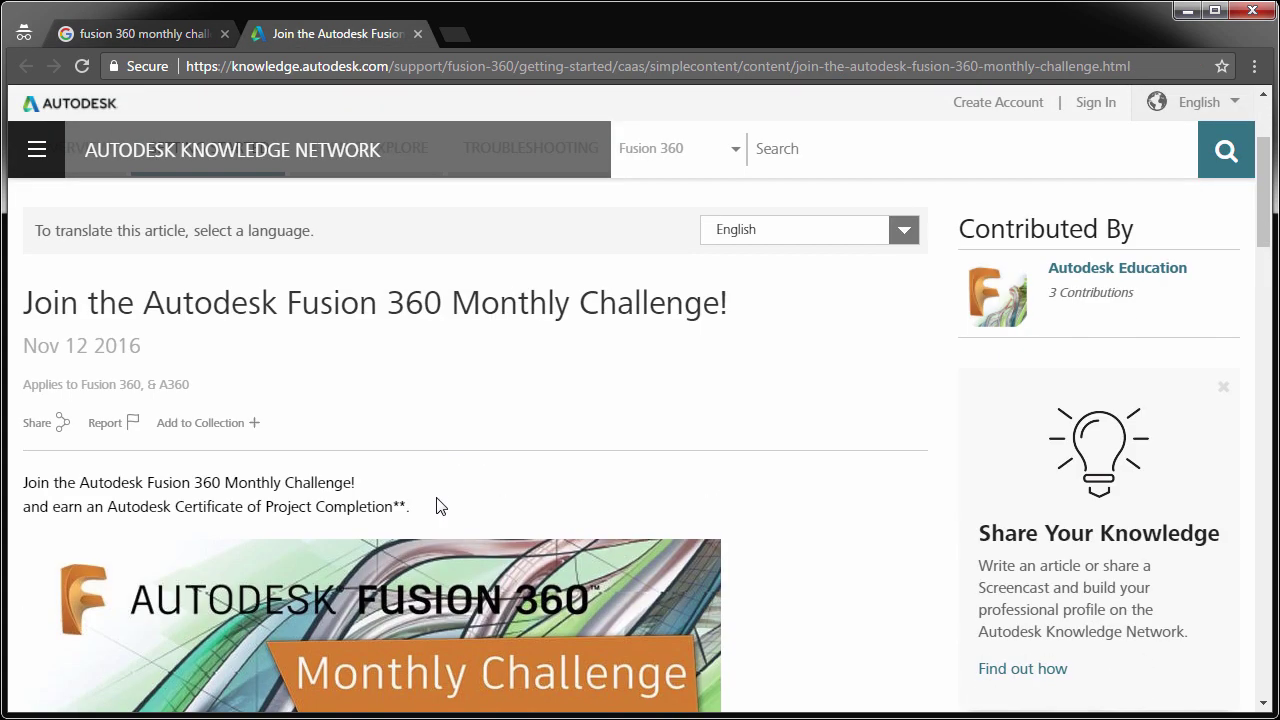
scroll(436, 507, down, 7)
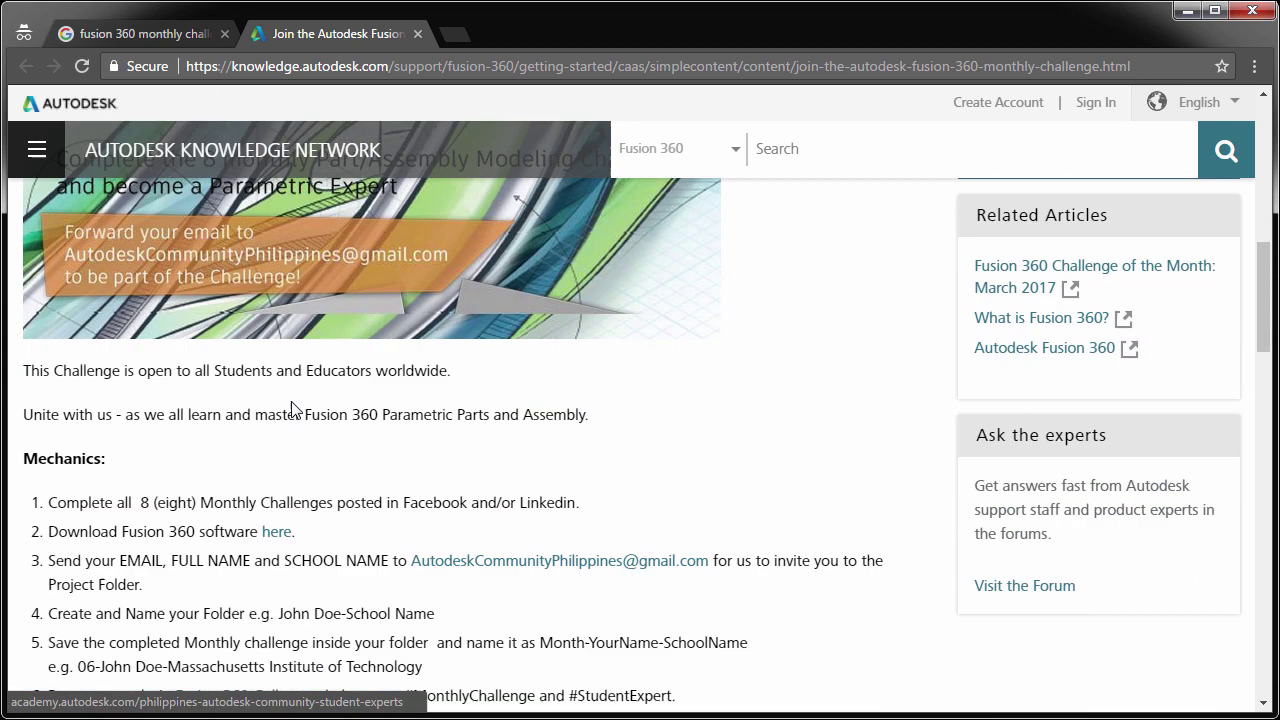
scroll(293, 410, down, 2)
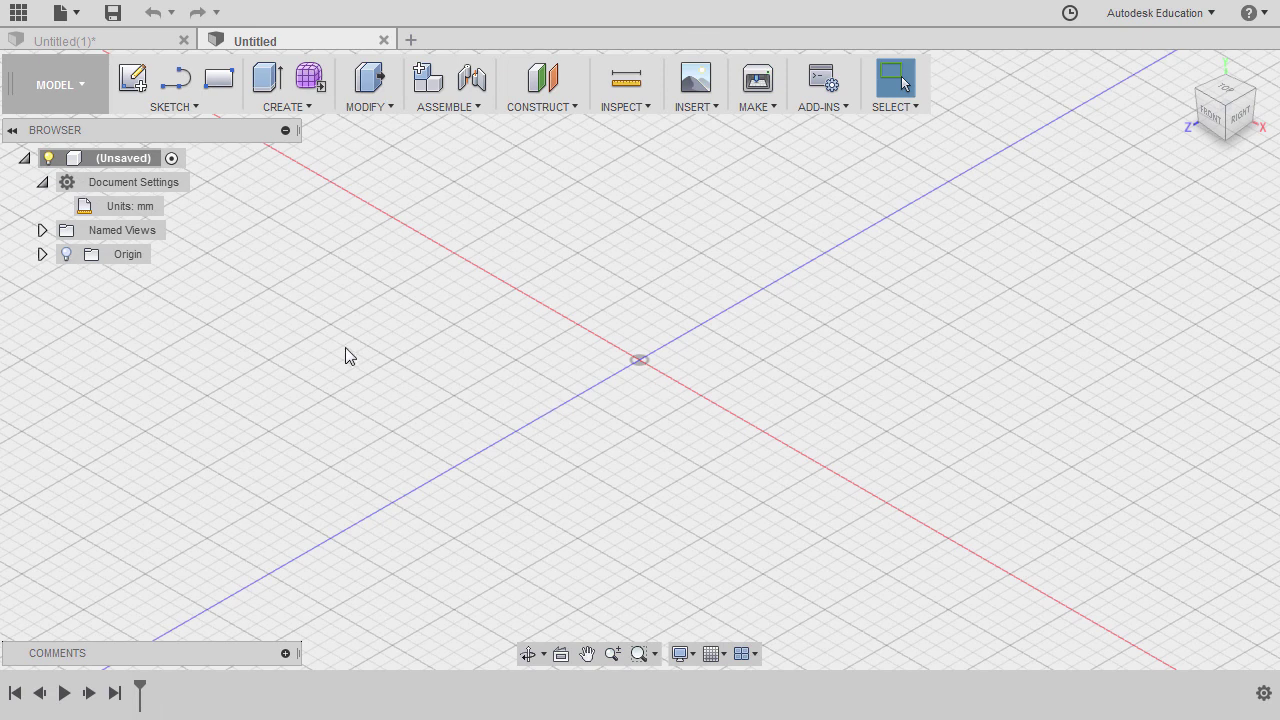
In Fusion 360, create a new component named Base and ground it
right_click(125, 162)
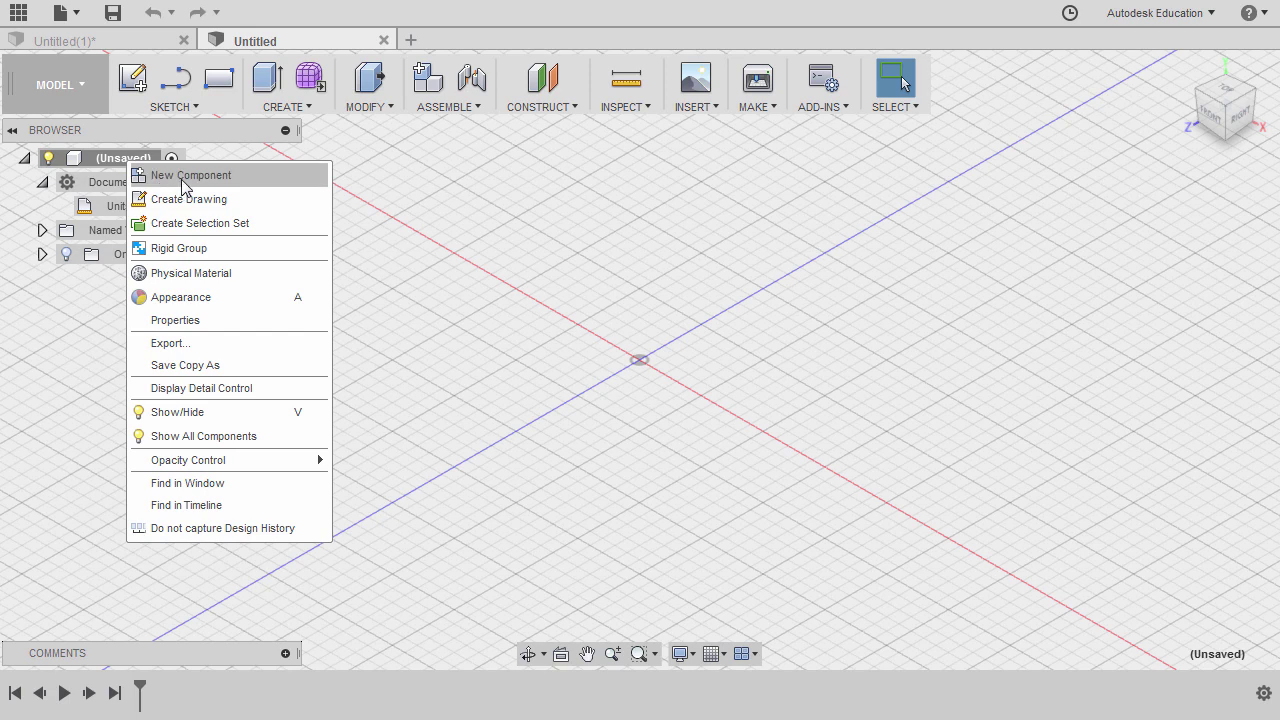
key(Escape)
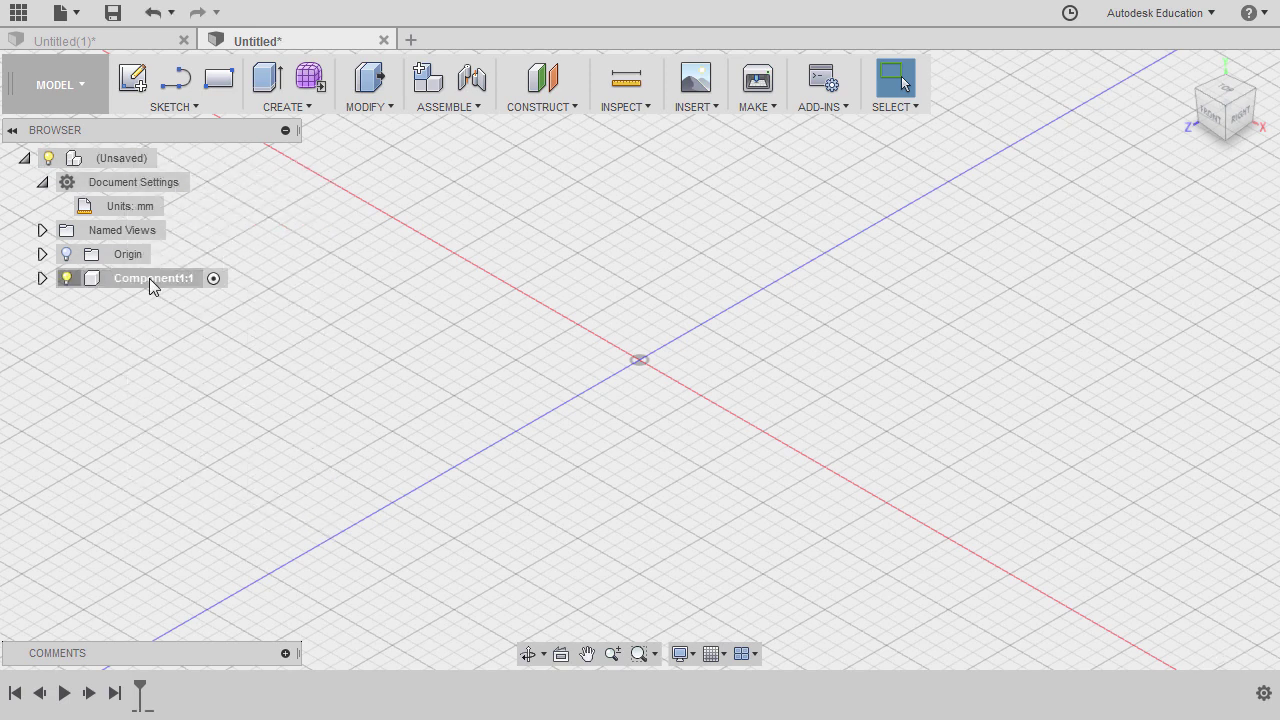
click(149, 278)
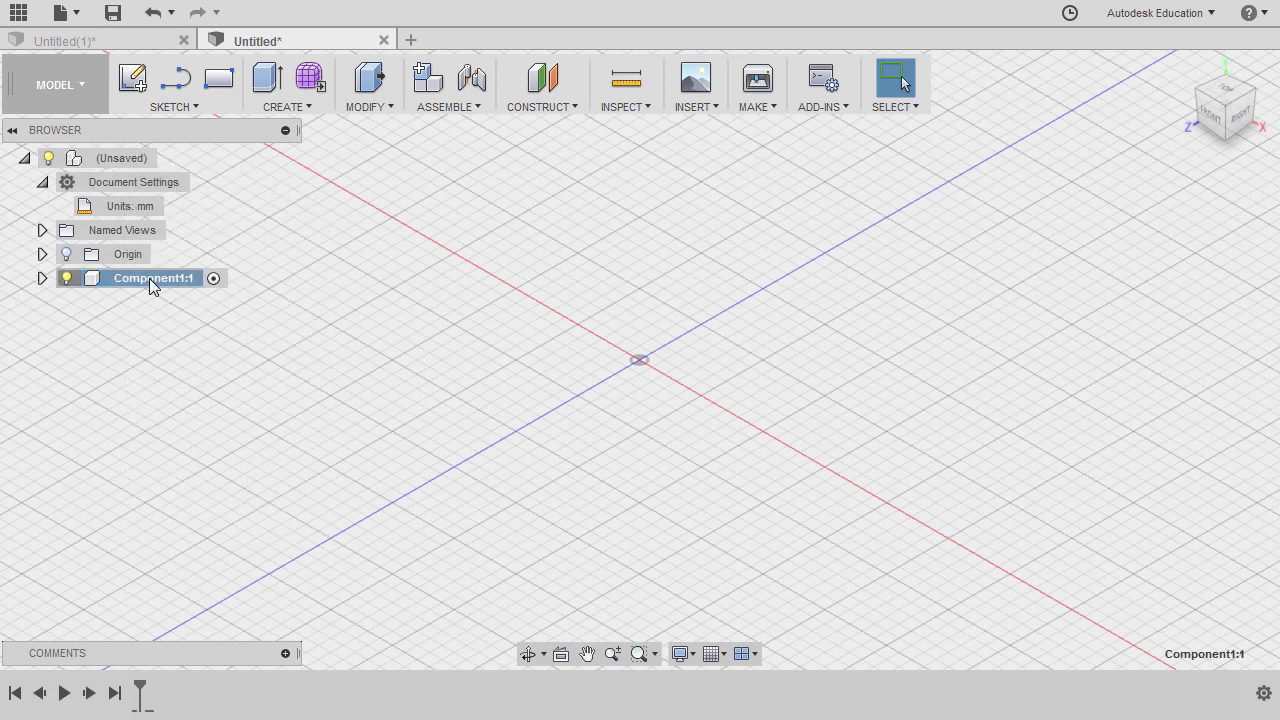
click(151, 283)
text(Base)
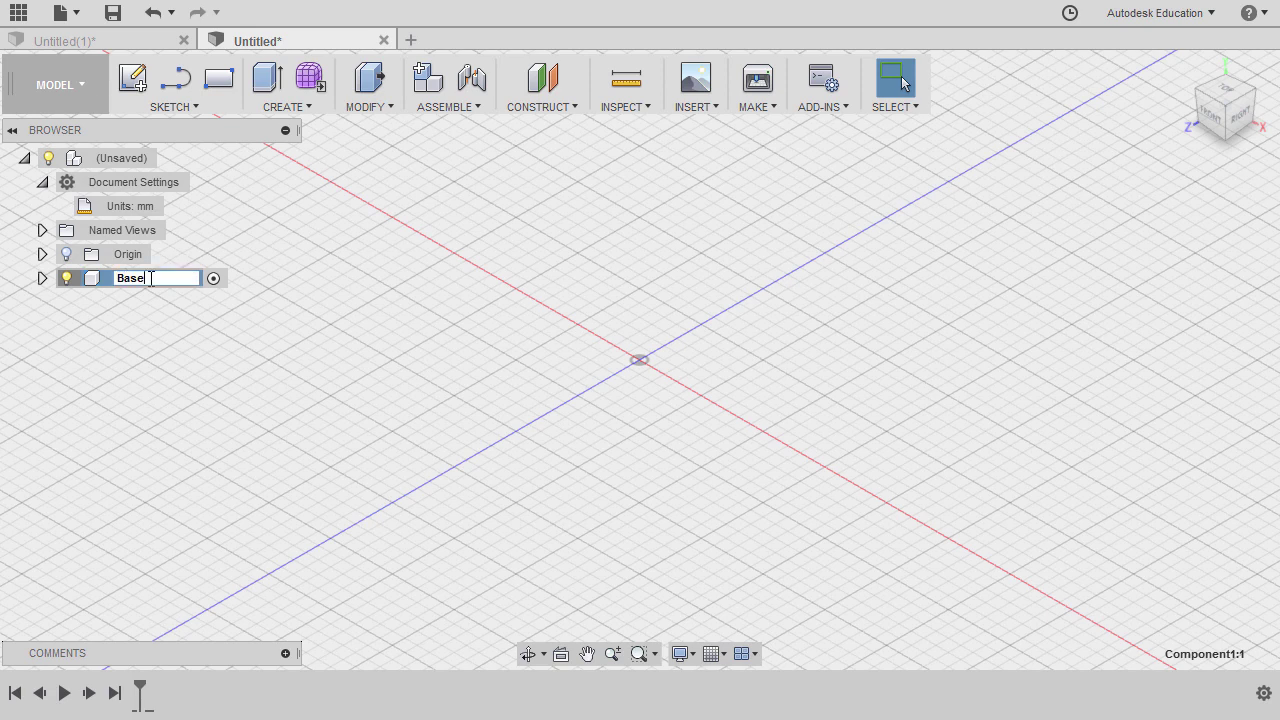
key(Return)
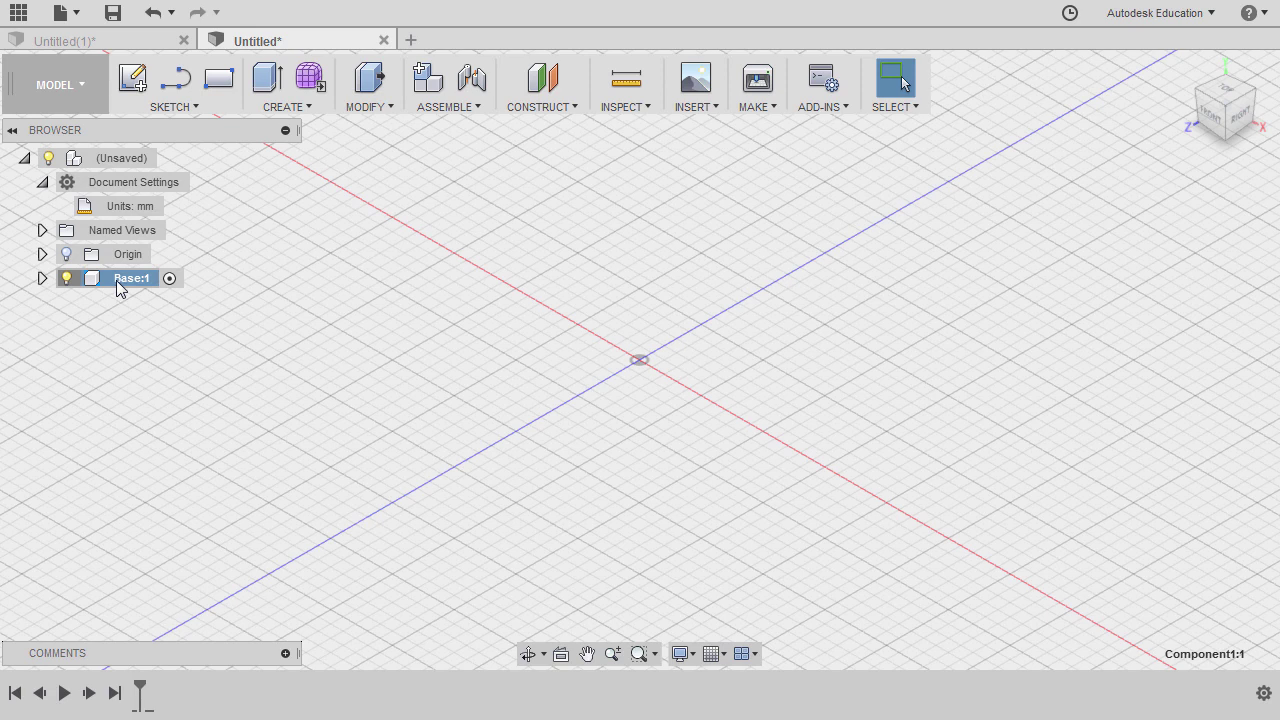
right_click(118, 287)
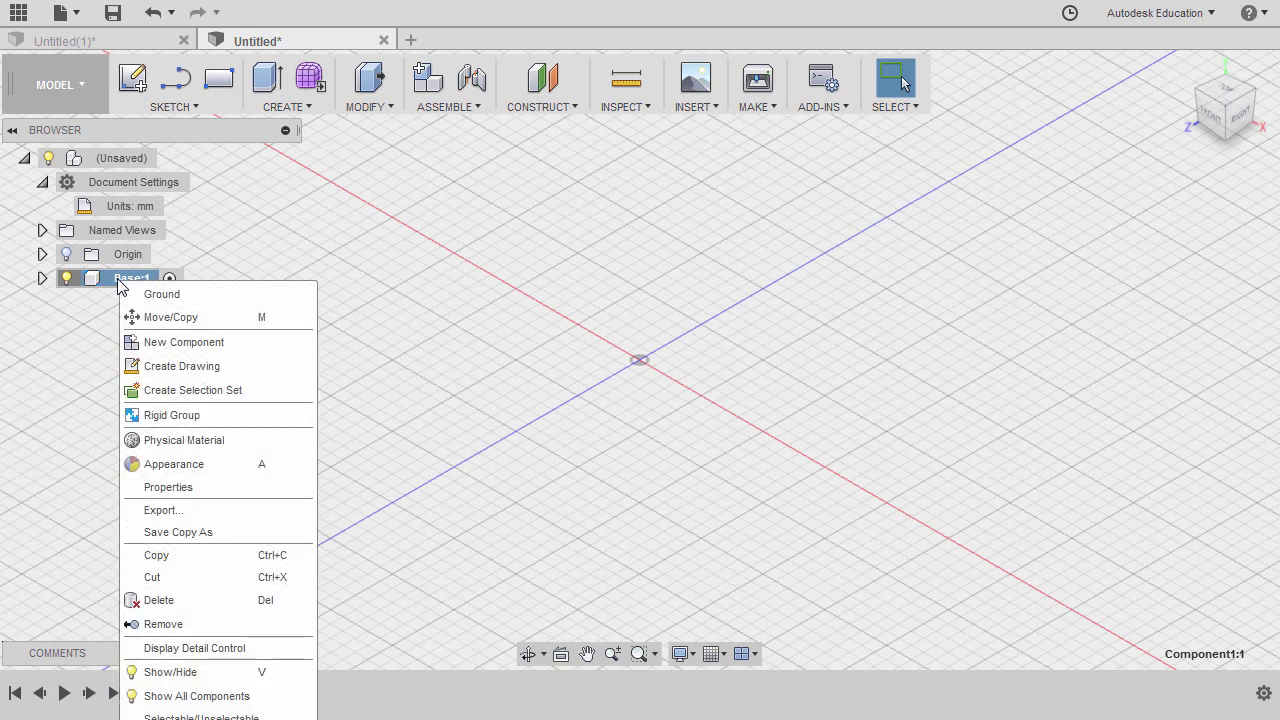
click(158, 294)
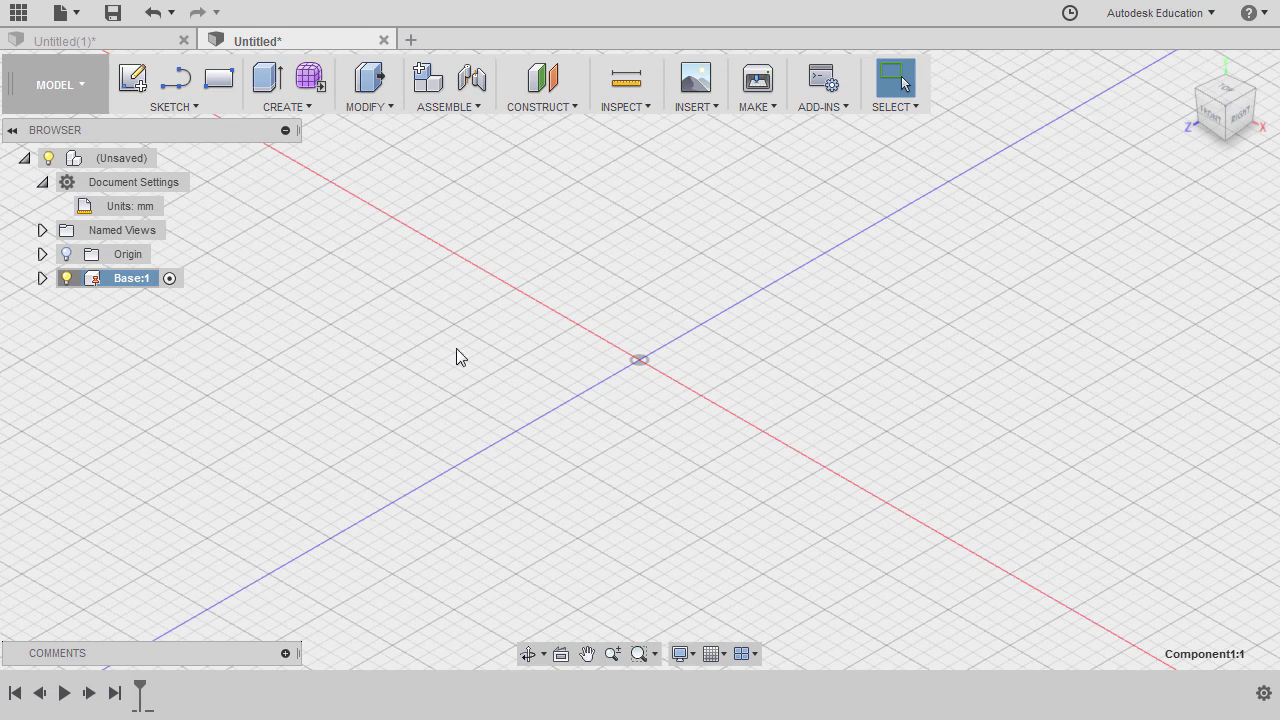
Sketch a center rectangle of 50 mm by 90 mm on the horizontal plane, centered on the origin
key(r)
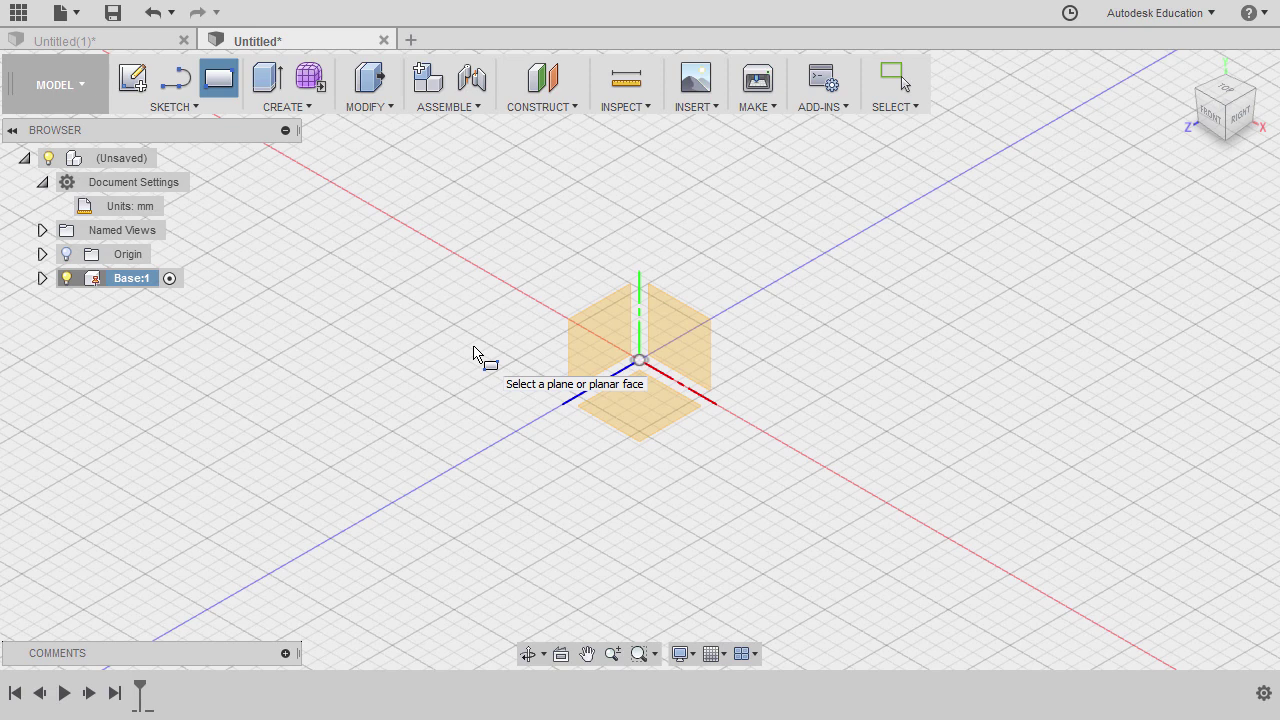
click(652, 420)
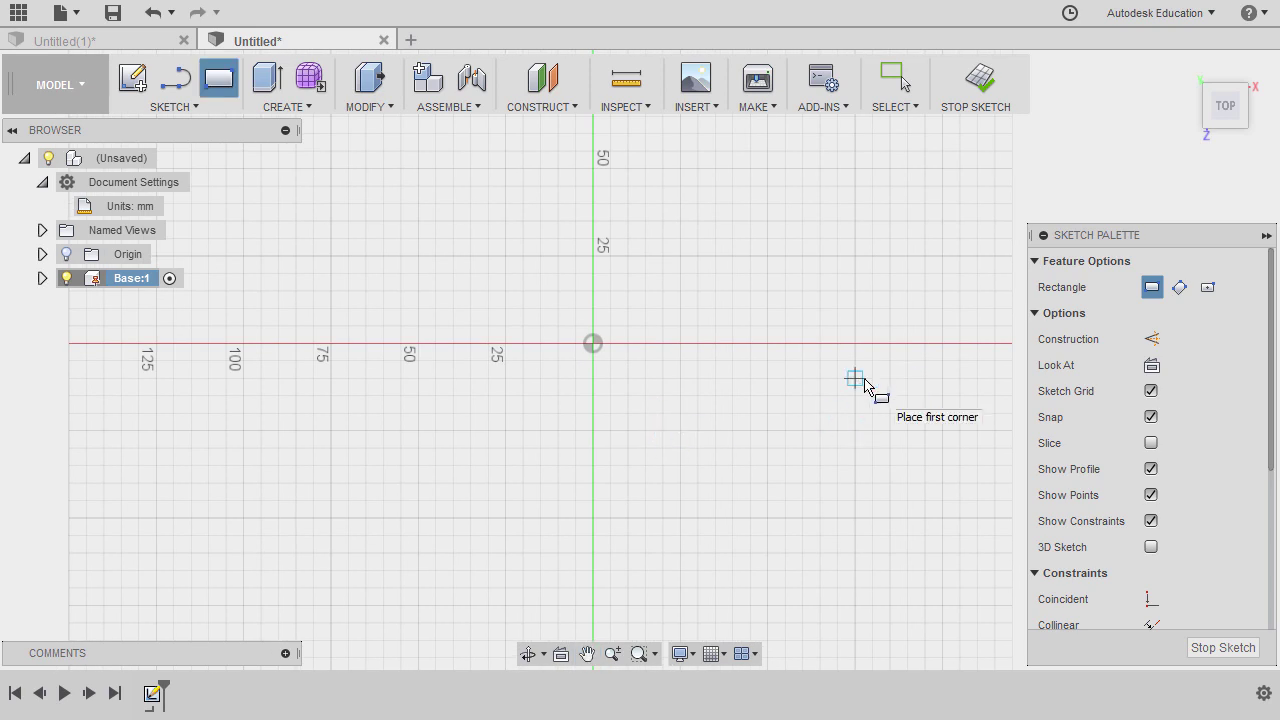
click(1210, 289)
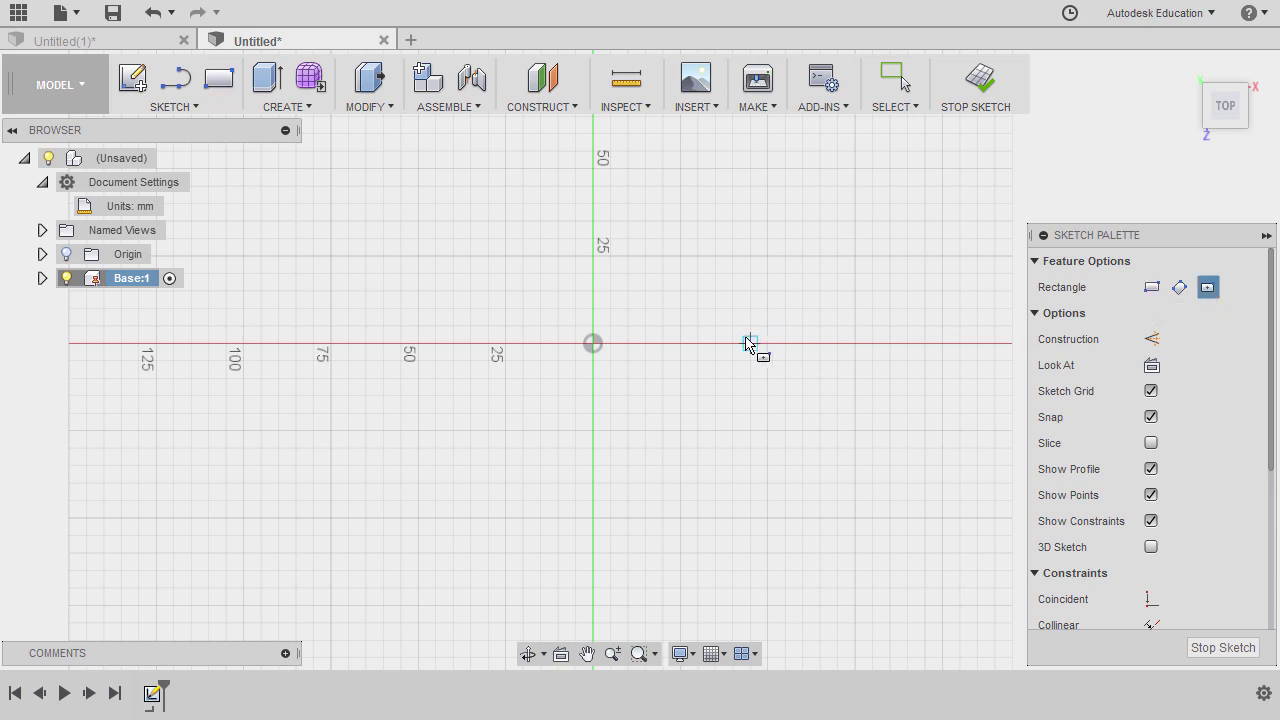
click(593, 344)
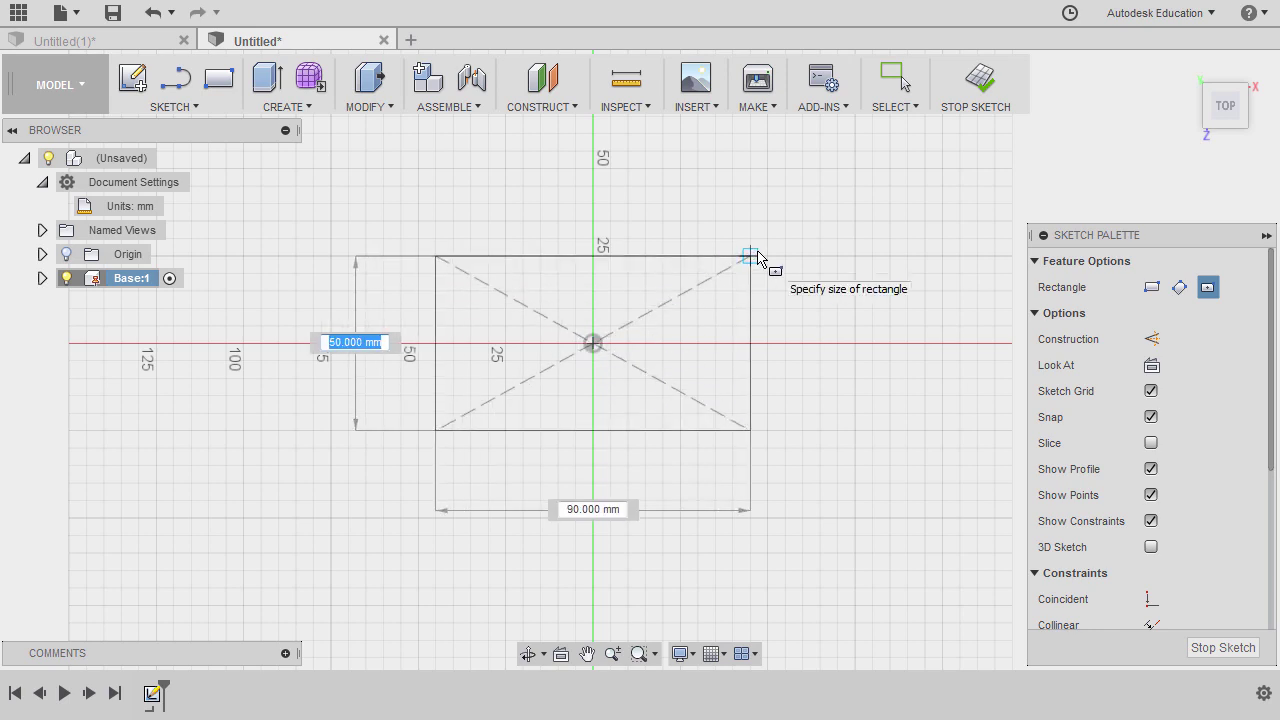
text(50)
key(Tab)
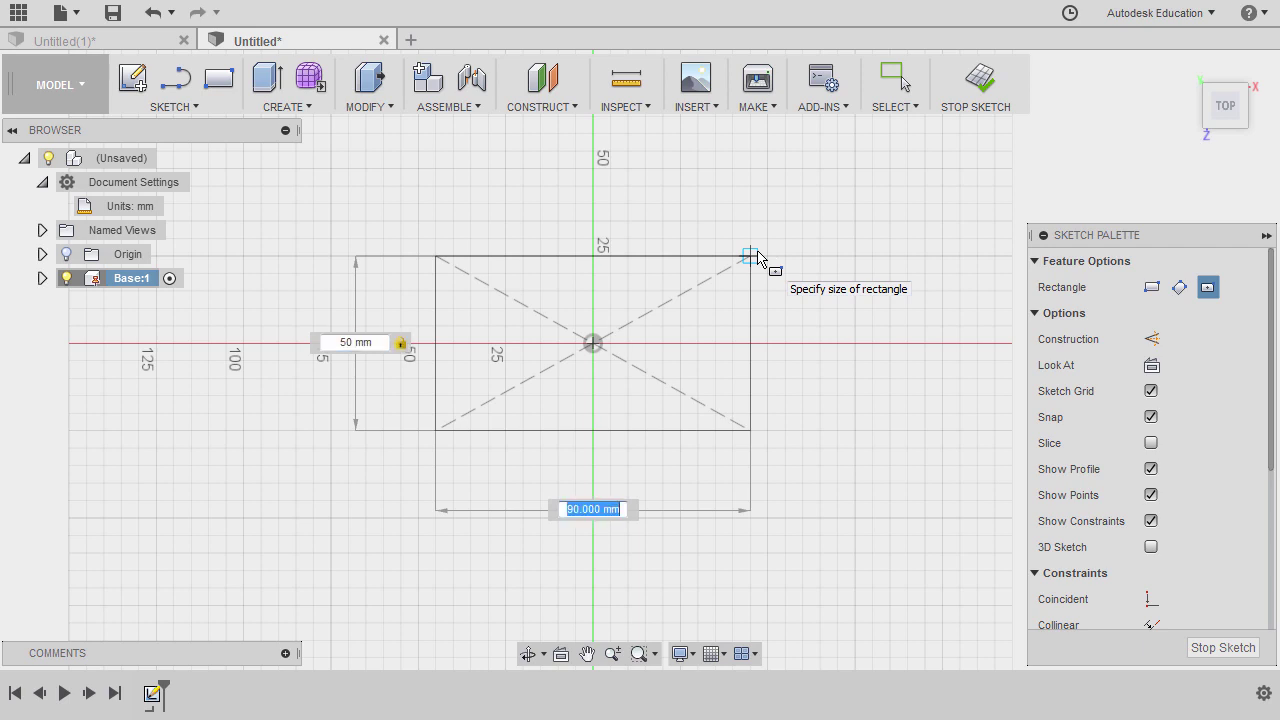
text(90)
key(Return)
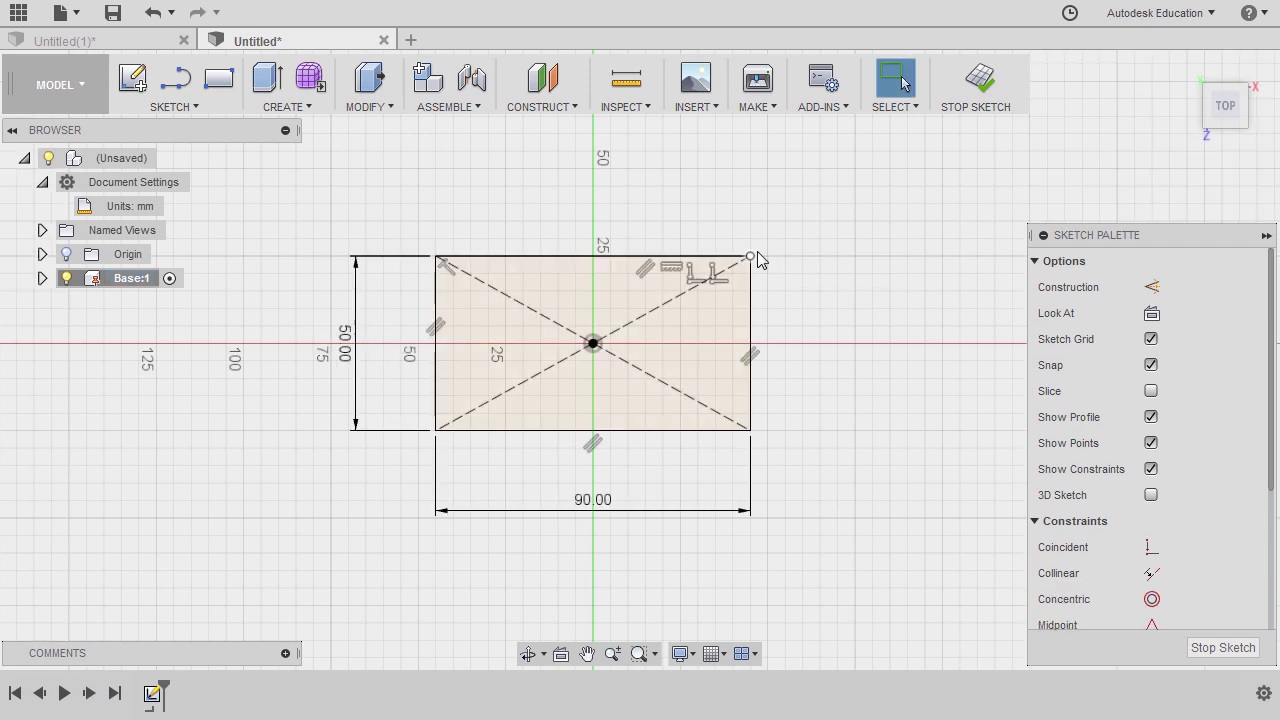
Extrude the rectangle symmetrically to a whole length of 5 mm
key(e)
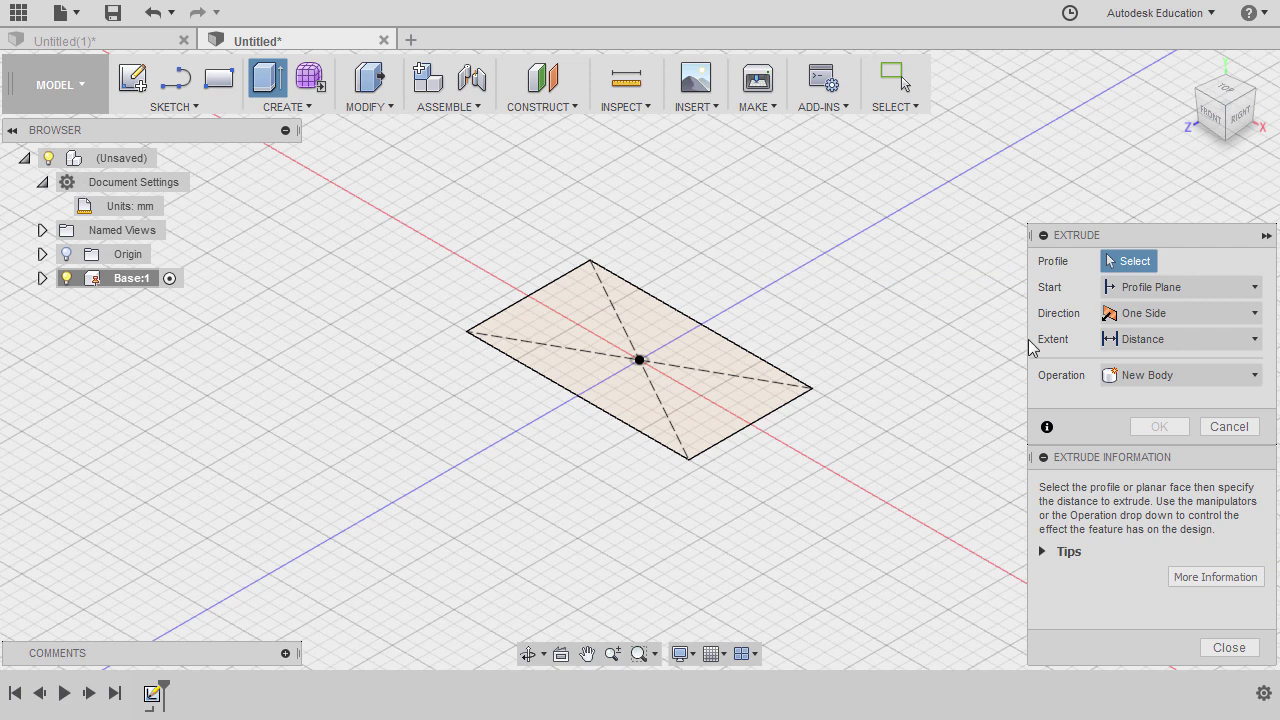
click(672, 347)
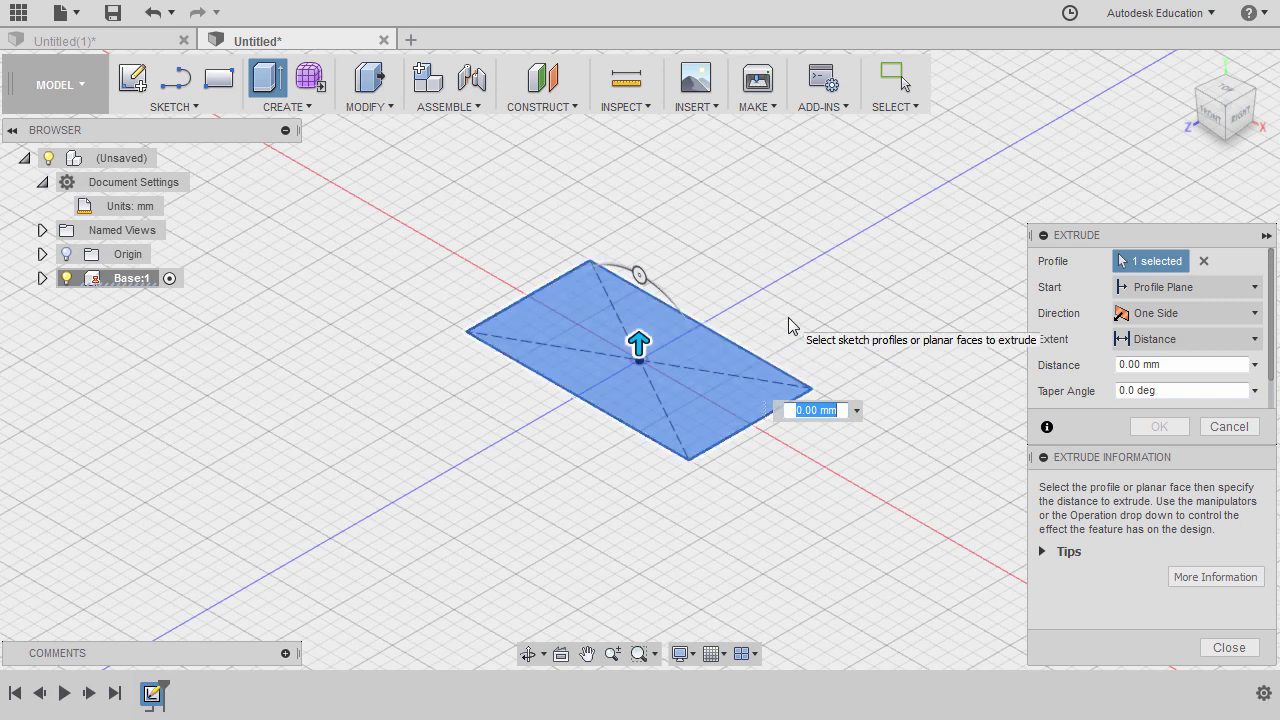
click(1168, 316)
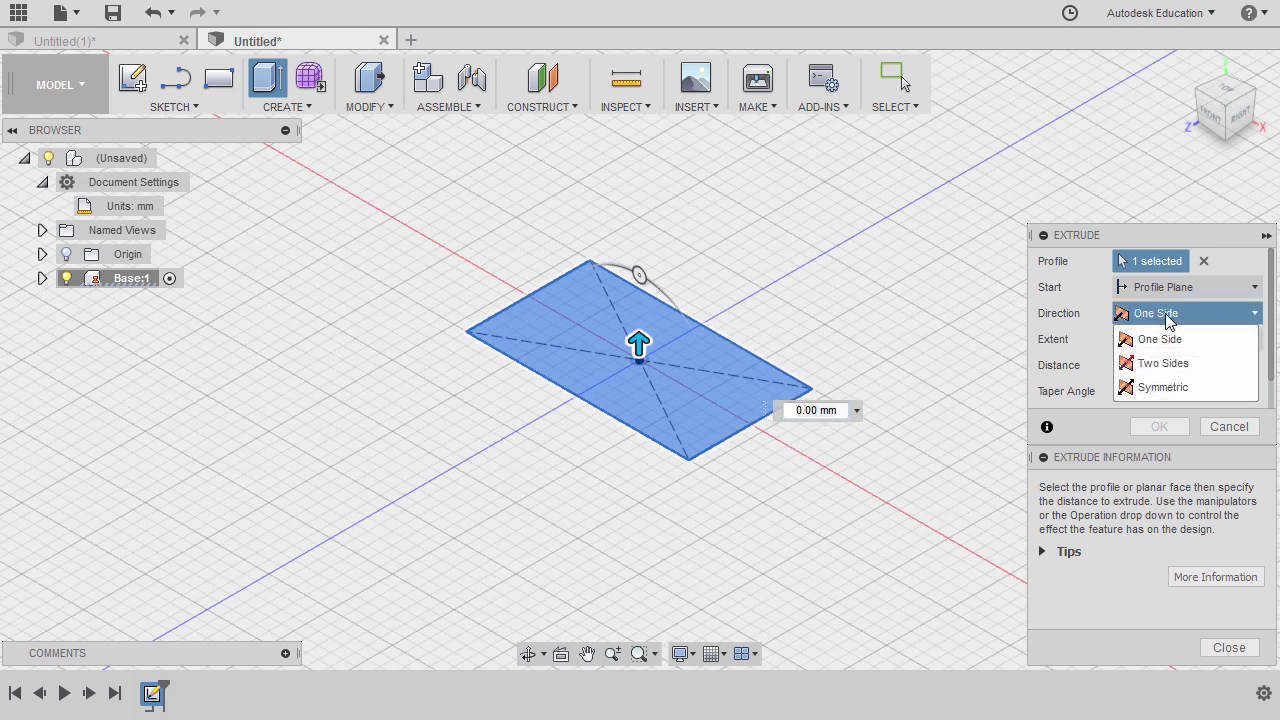
click(1165, 387)
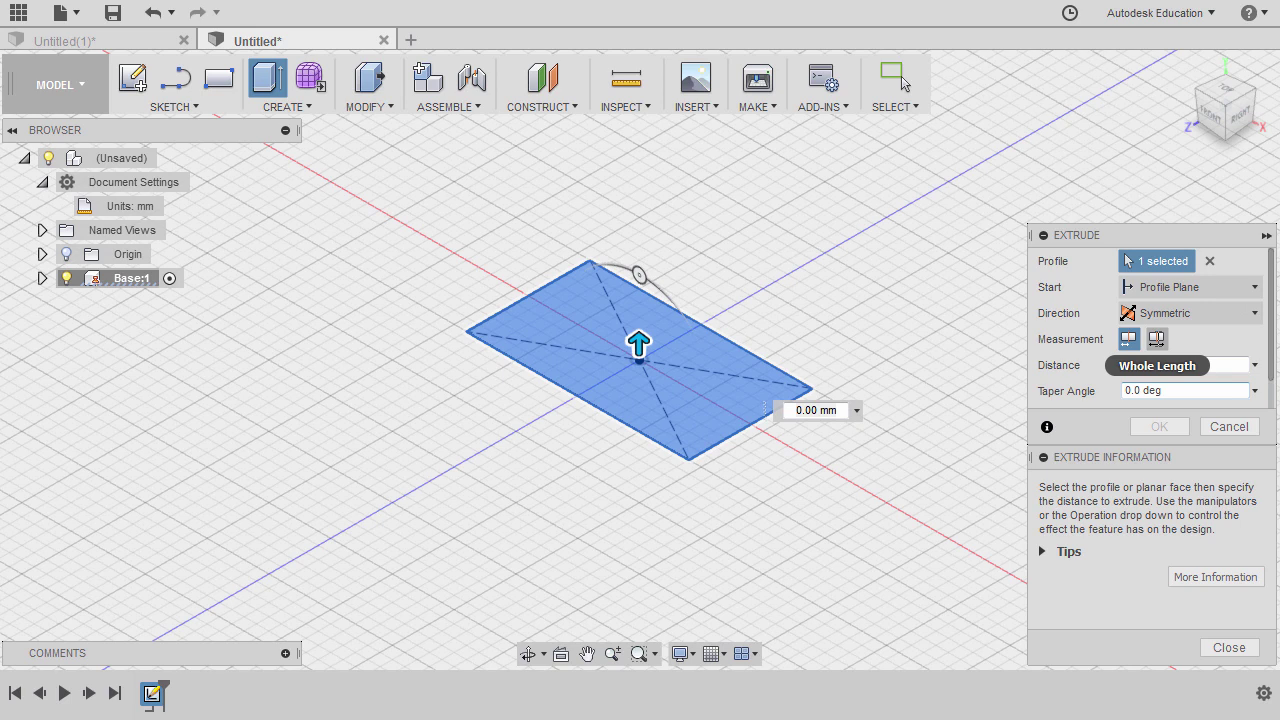
click(1156, 339)
click(1177, 364)
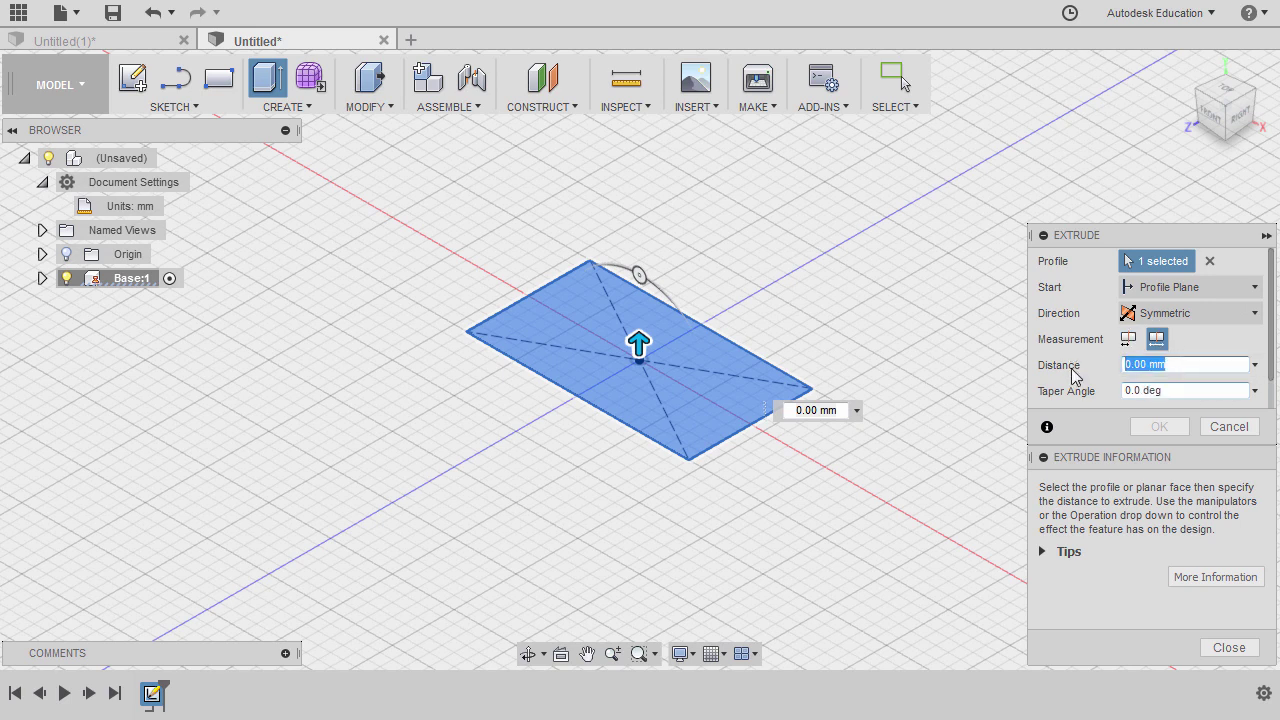
text(5)
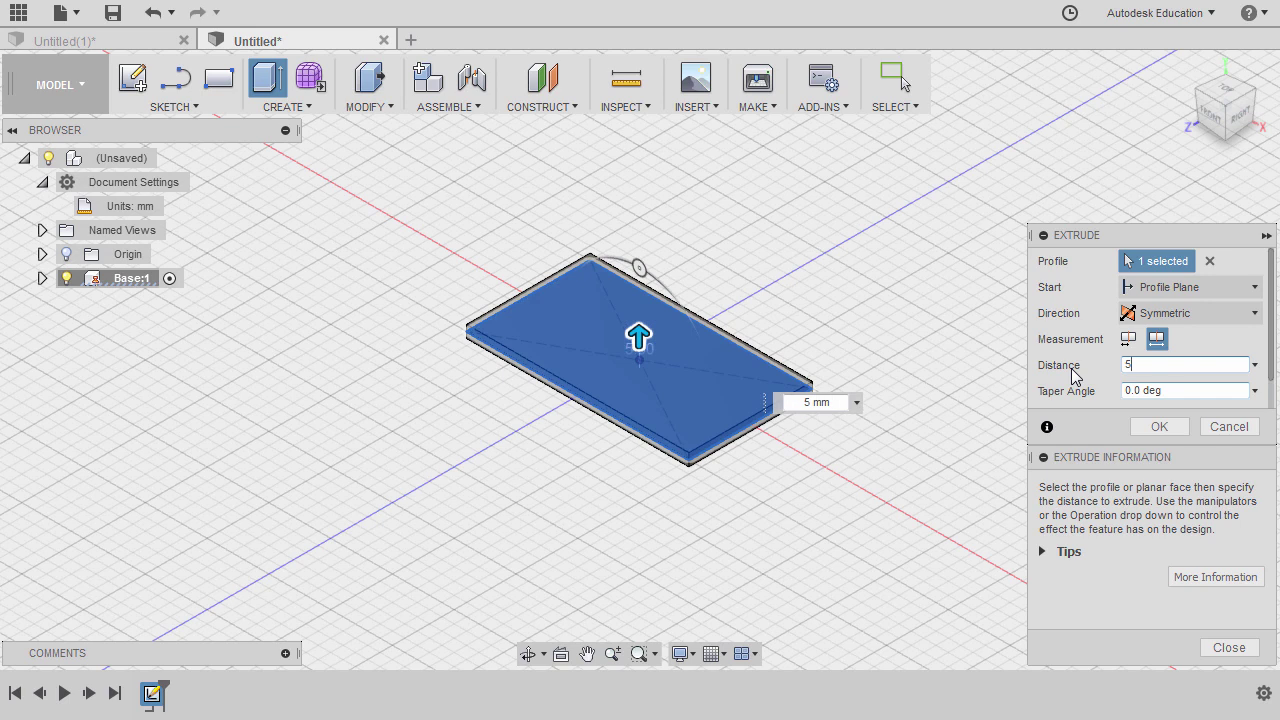
click(1159, 428)
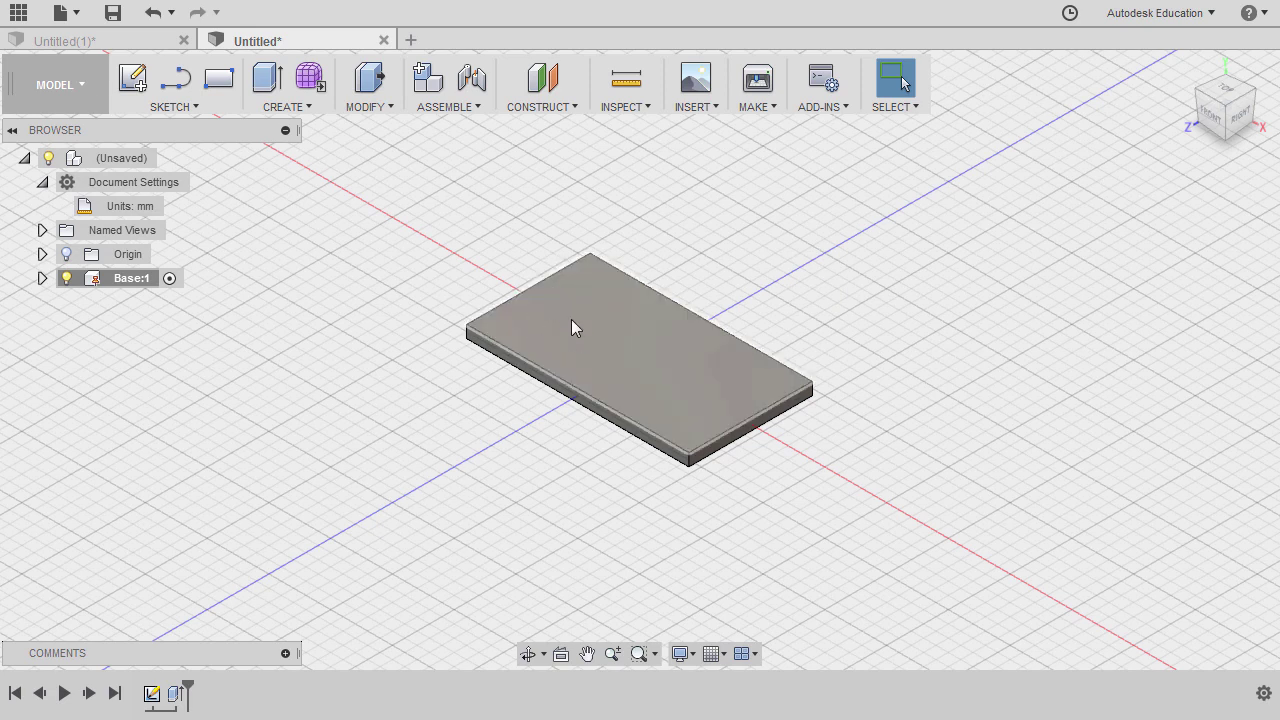
Create a sketch on the narrow left end face of the base plate
shift+middle_drag(484, 382, 524, 443)
scroll(524, 433, up, 5)
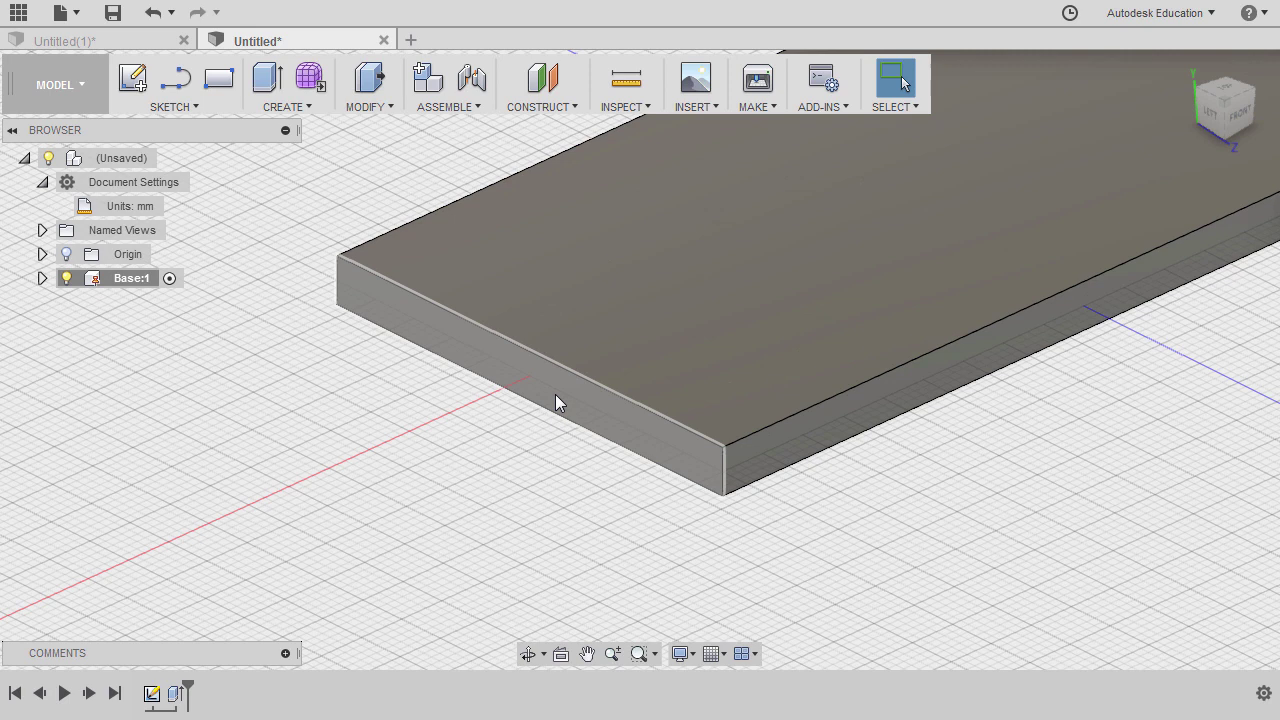
click(555, 394)
right_click(555, 394)
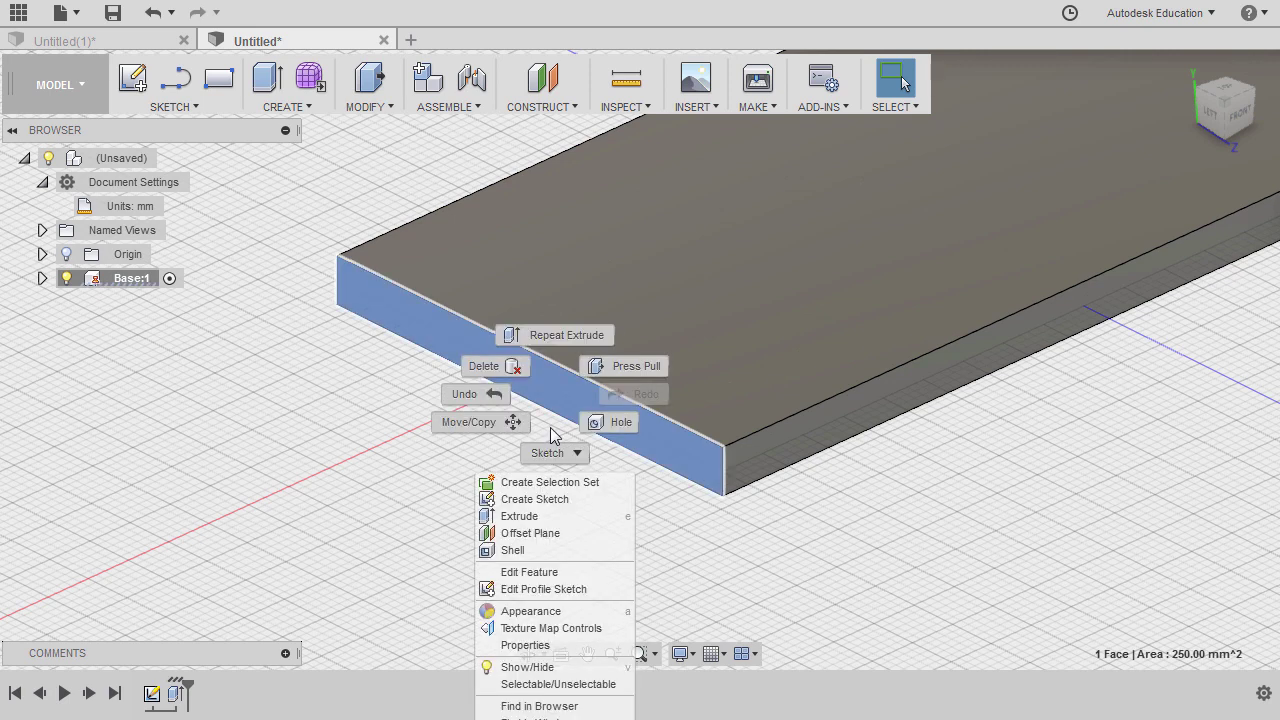
click(540, 498)
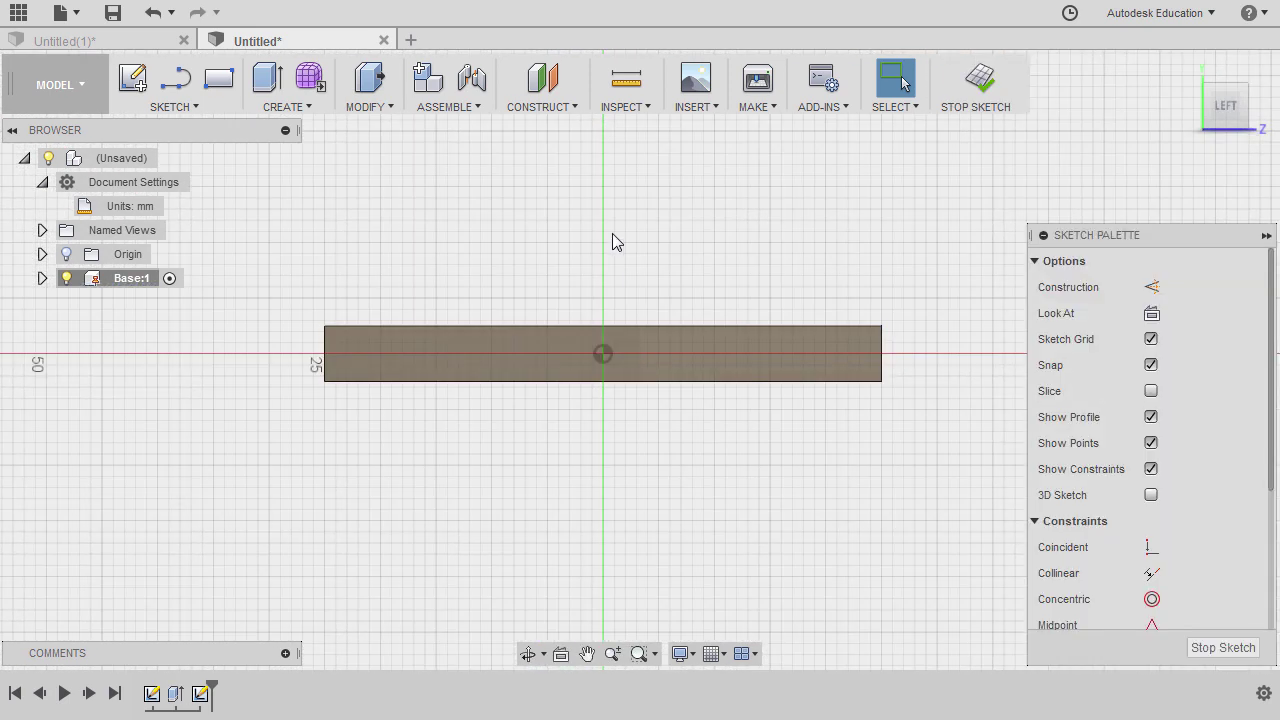
Turn off Snap to Grid for drawing lines freely in the end-face sketch
middle_drag(612, 243, 612, 275)
key(l)
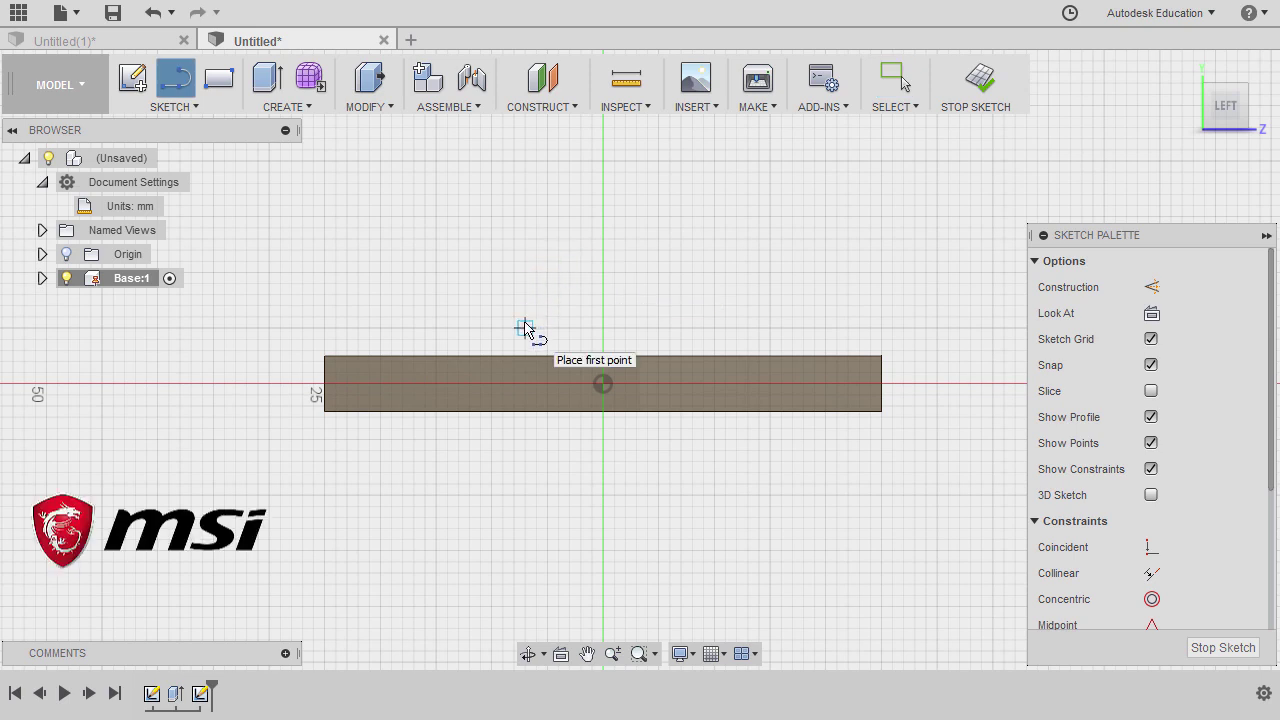
scroll(524, 329, up, 4)
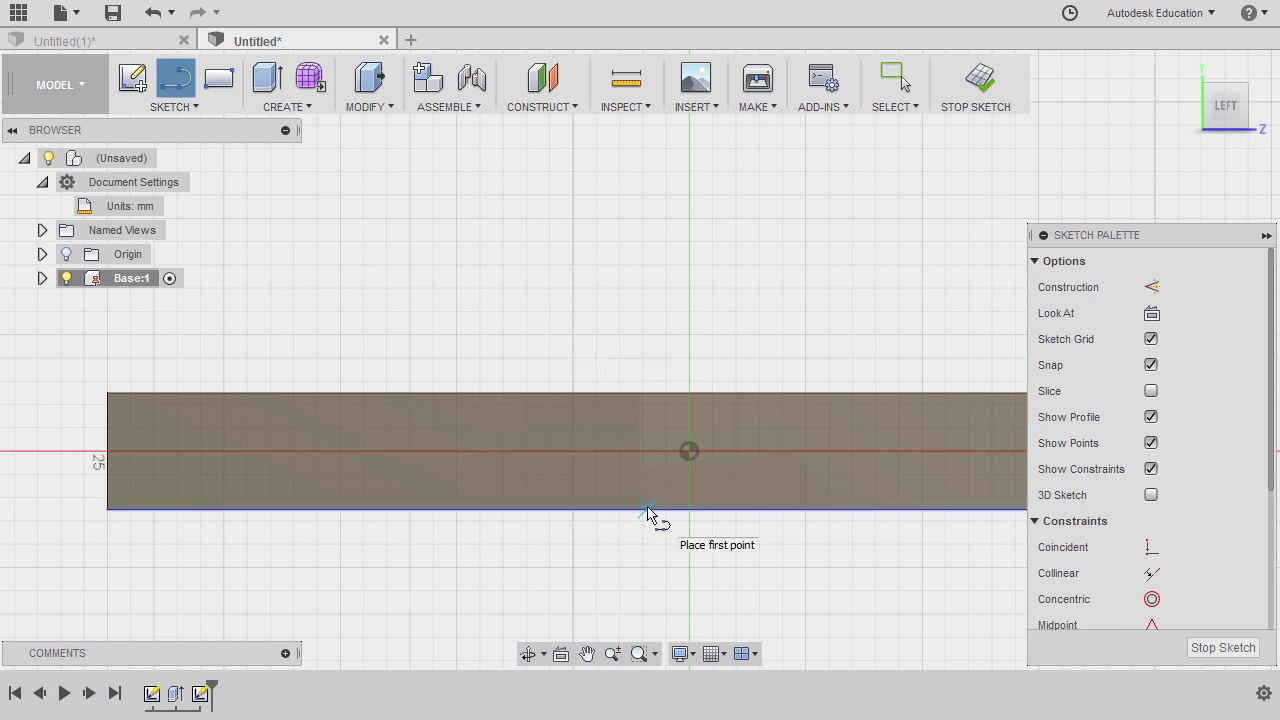
click(725, 654)
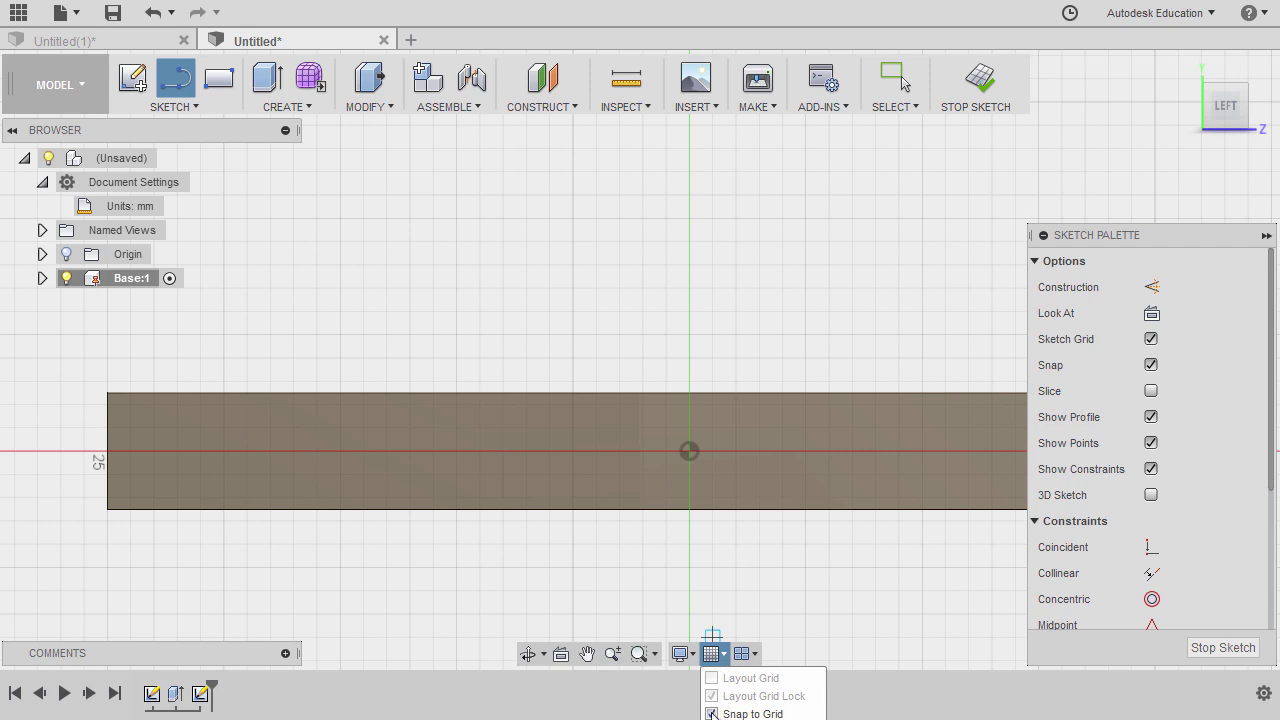
click(711, 713)
Sketch an arch profile on the plate's upper edge with two vertical sides about 7.2 mm tall joined by a tangent semicircular arc
scroll(589, 337, down, 2)
middle_drag(669, 328, 560, 346)
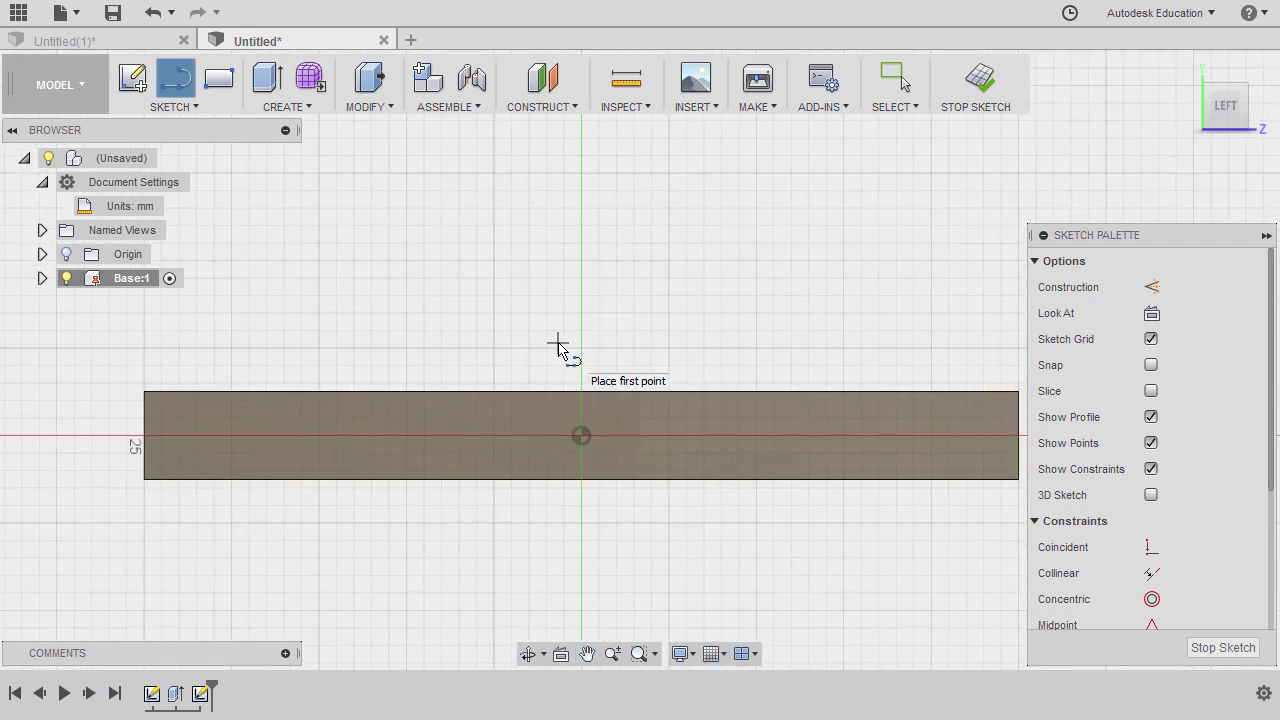
click(461, 392)
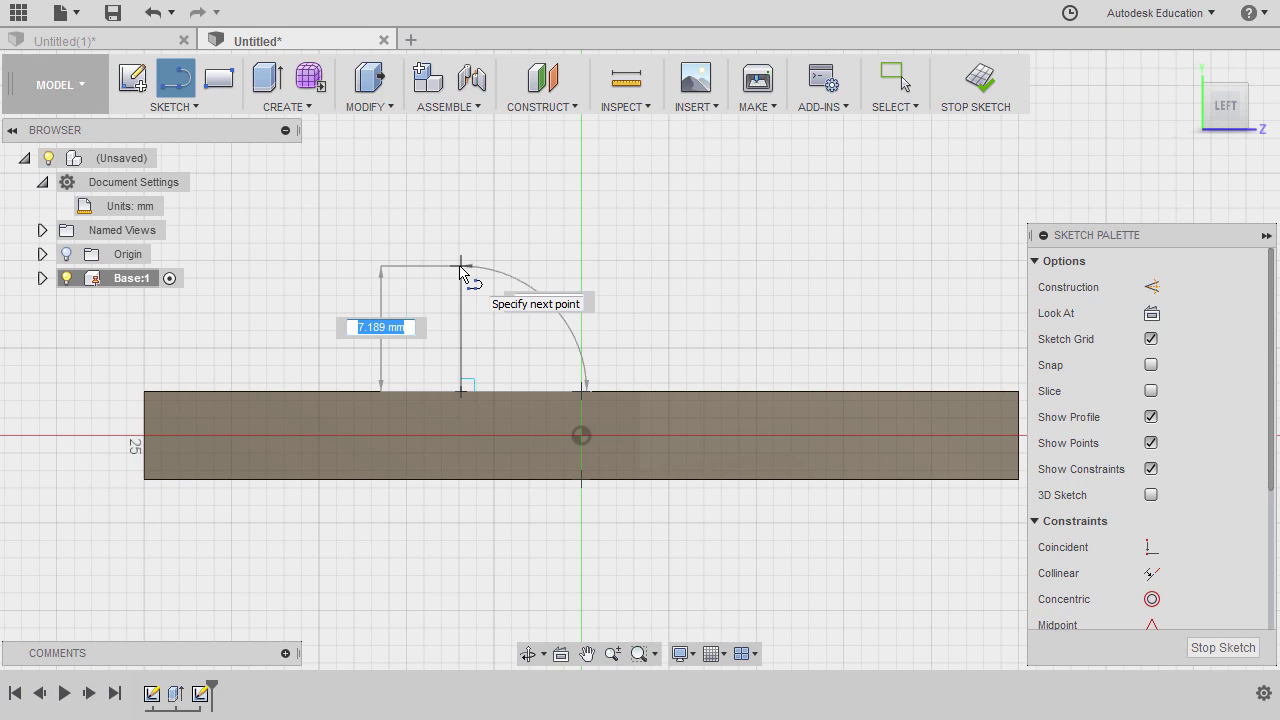
click(461, 266)
mouse_move(461, 266)
mouse_down()
mouse_move(586, 183)
mouse_move(654, 209)
mouse_move(677, 265)
mouse_up()
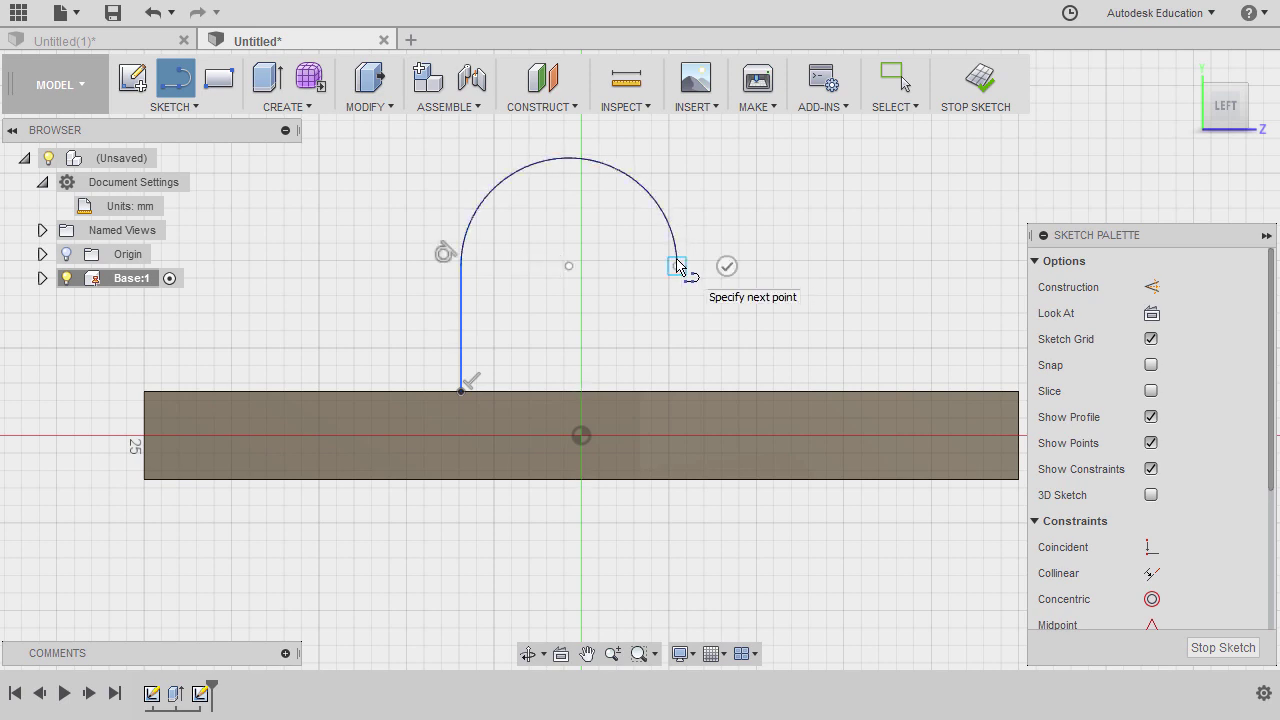
click(677, 392)
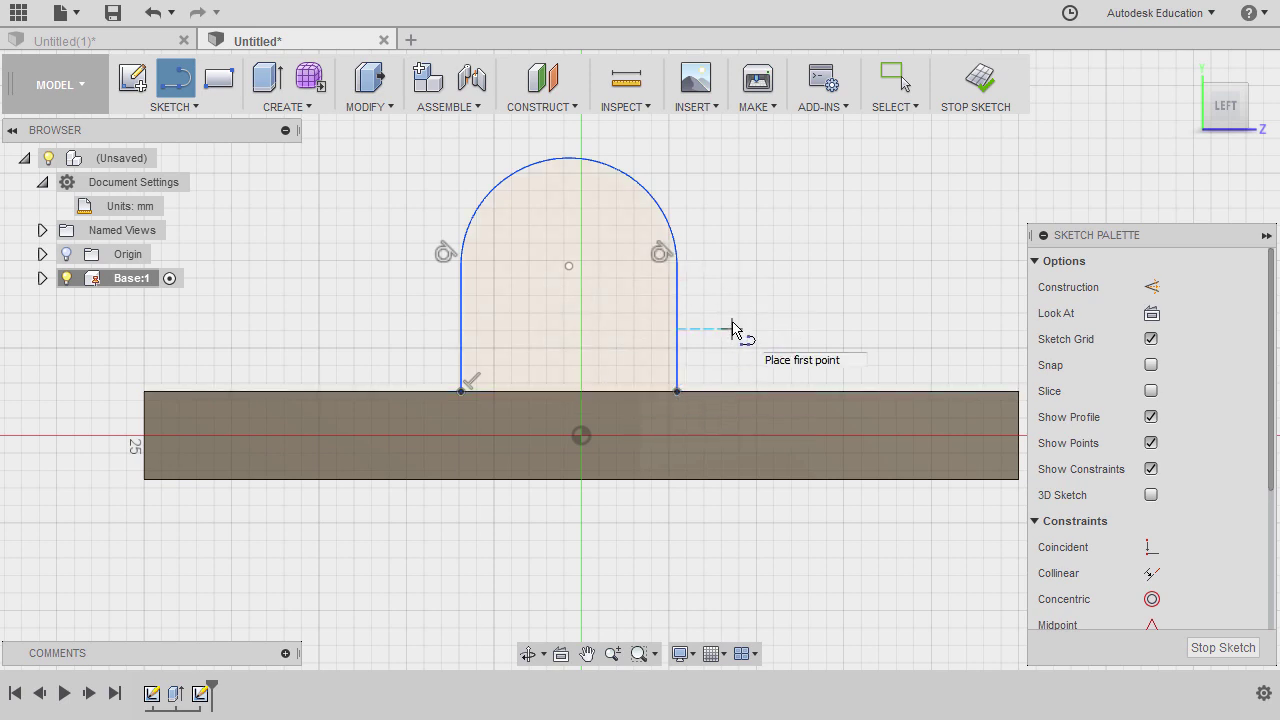
key(Escape)
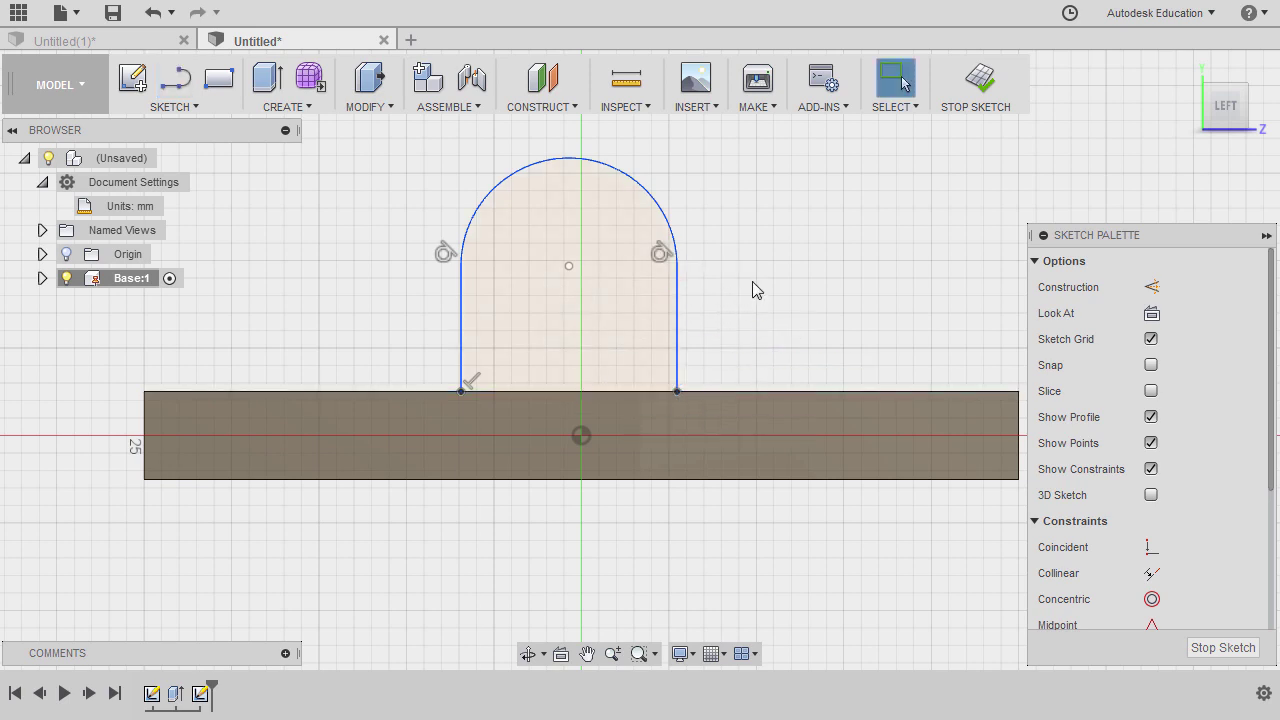
Draw a 10 mm diameter circle centred on the arch profile's arc centre
key(c)
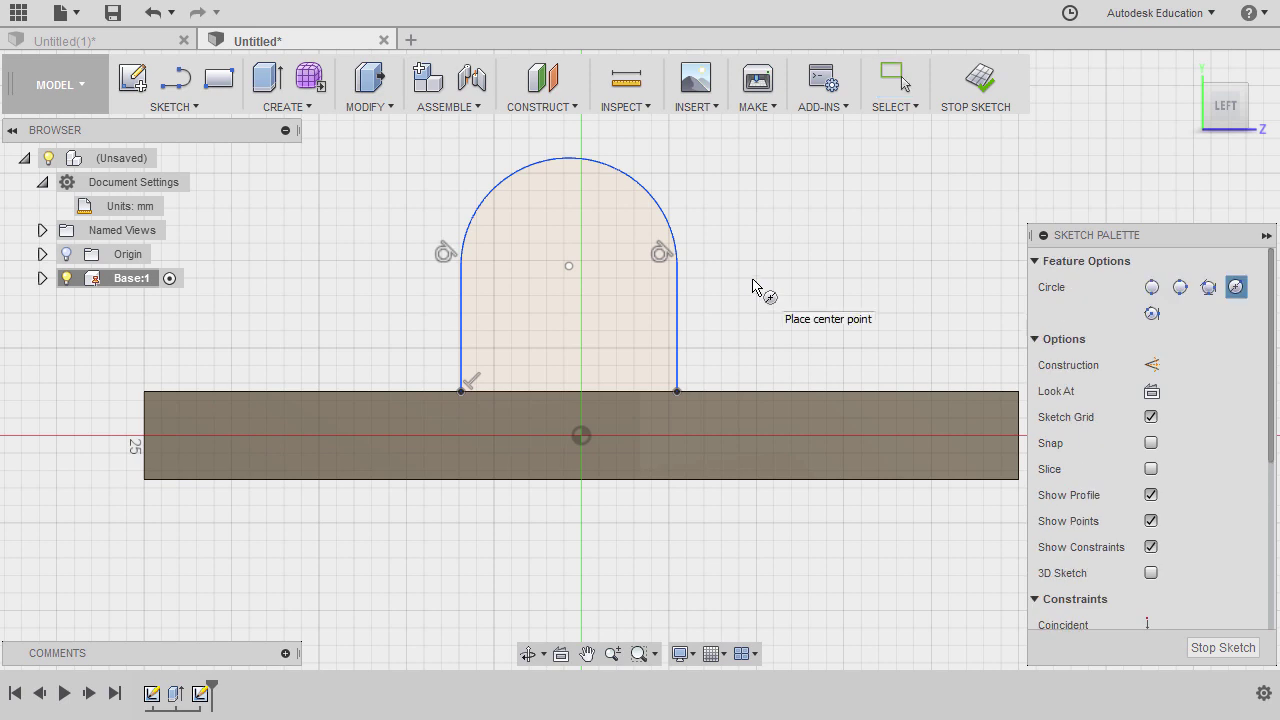
click(571, 267)
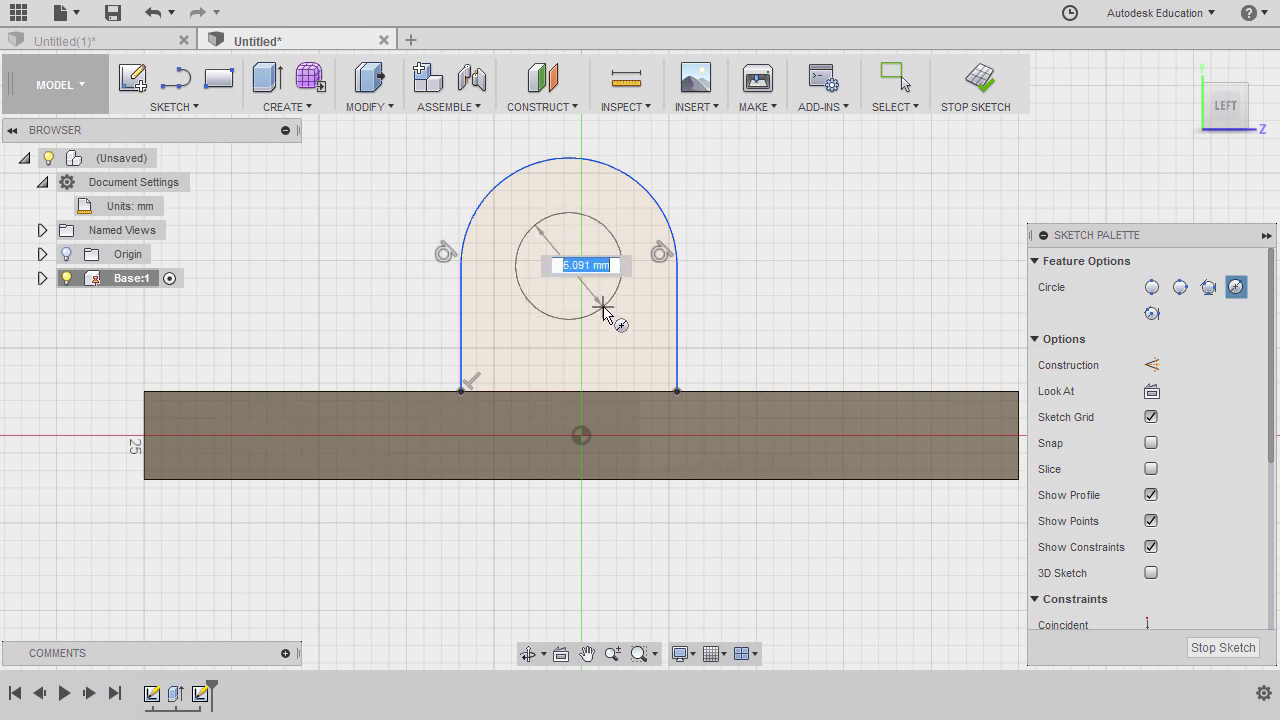
text(10)
key(Tab)
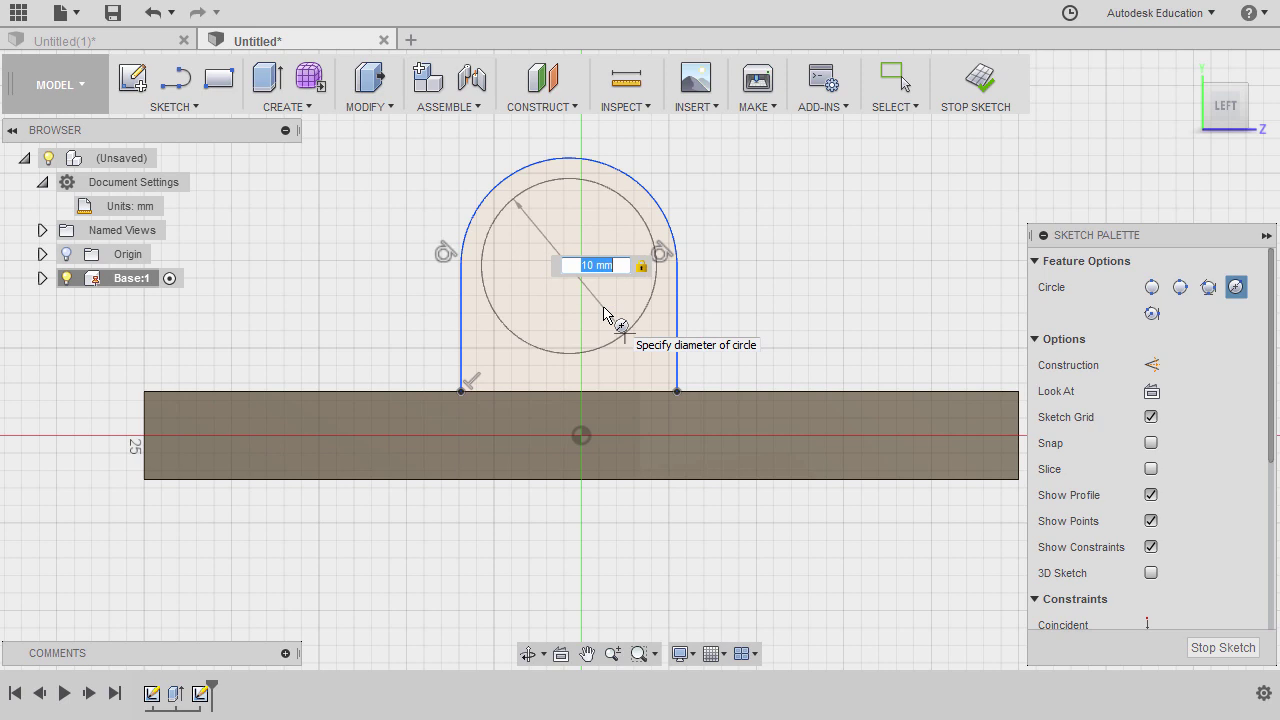
key(Return)
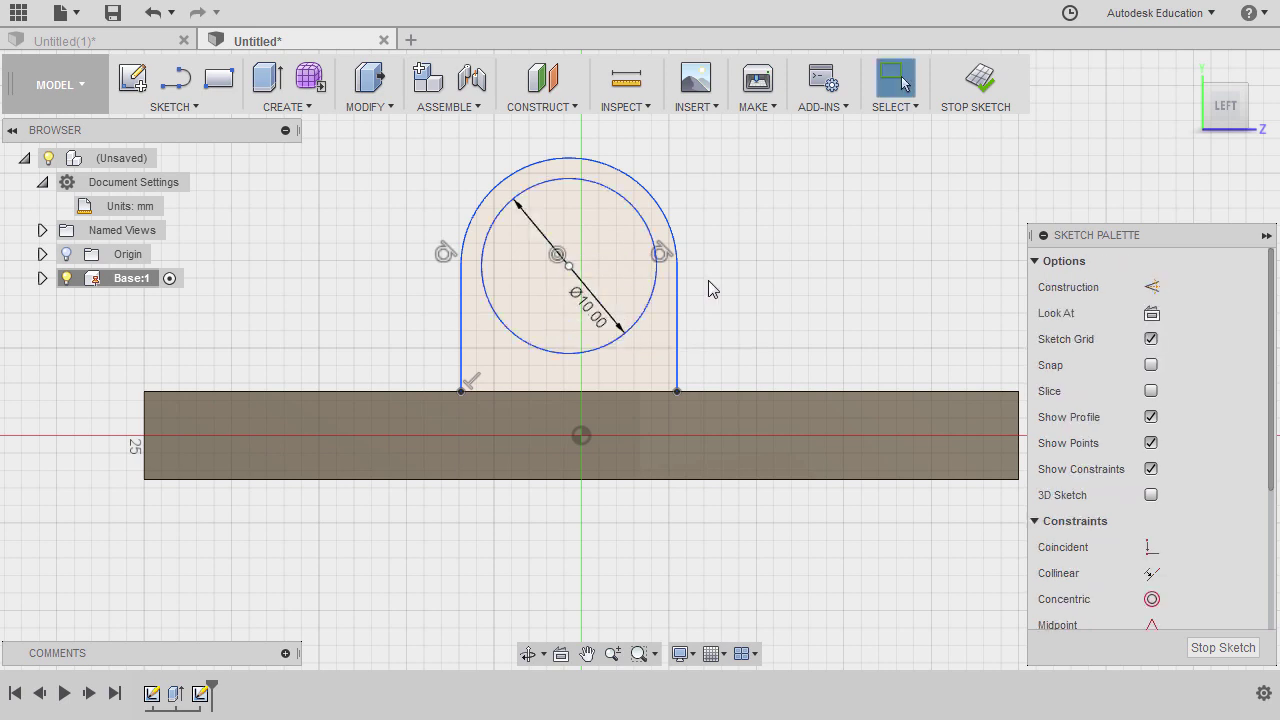
Dimension the arch's outer arc with a radius of 10 mm
key(d)
mouse_move(755, 230)
middle_down()
mouse_move(763, 223)
mouse_move(771, 286)
middle_up()
click(668, 268)
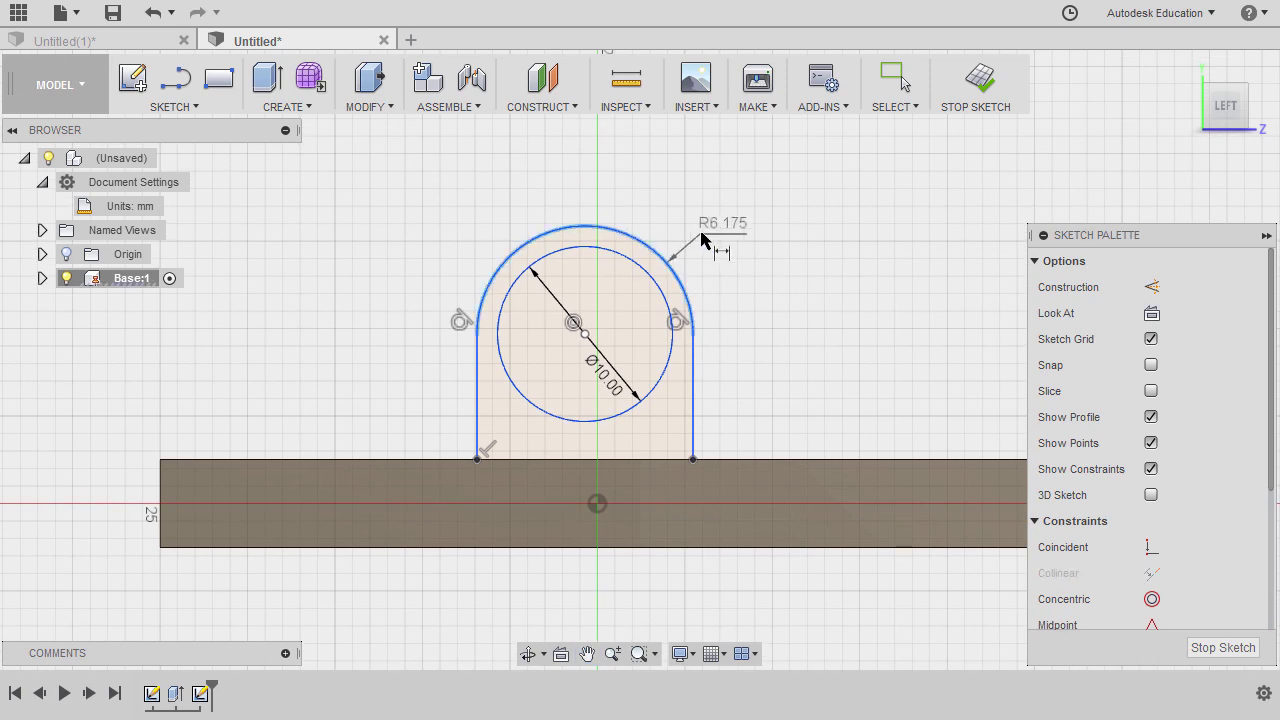
click(712, 233)
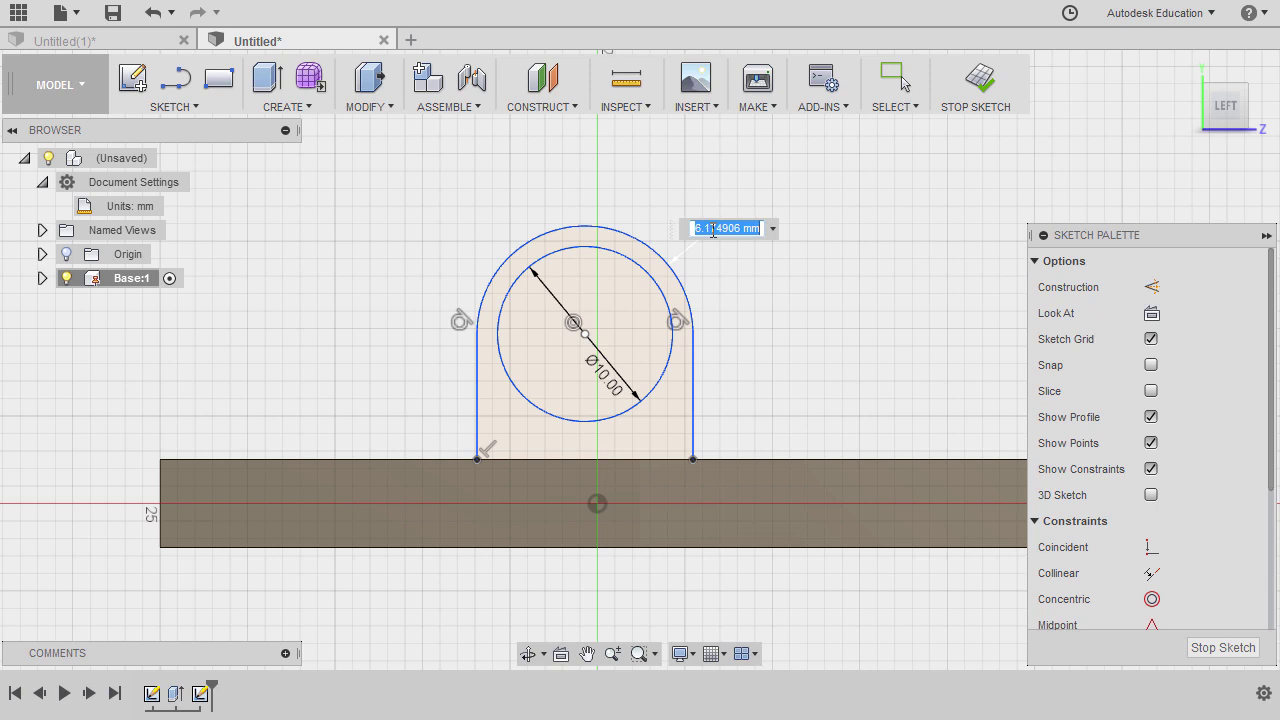
text(10)
key(Return)
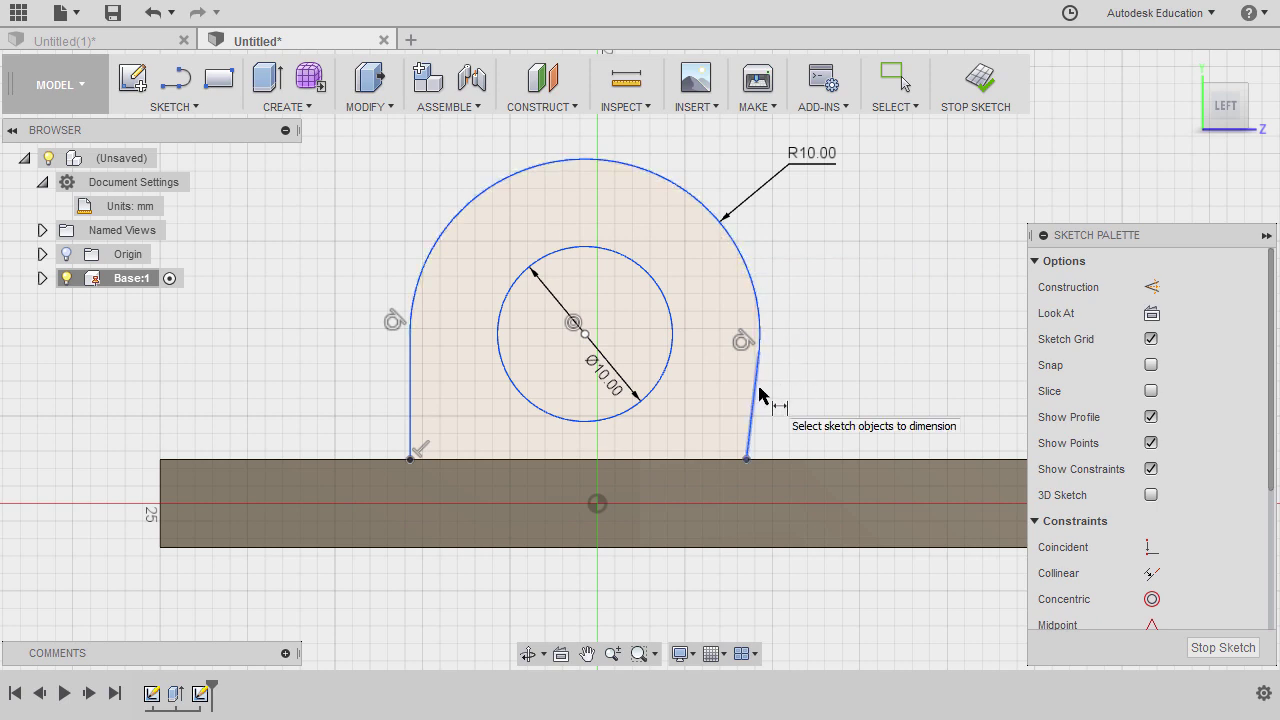
key(Escape)
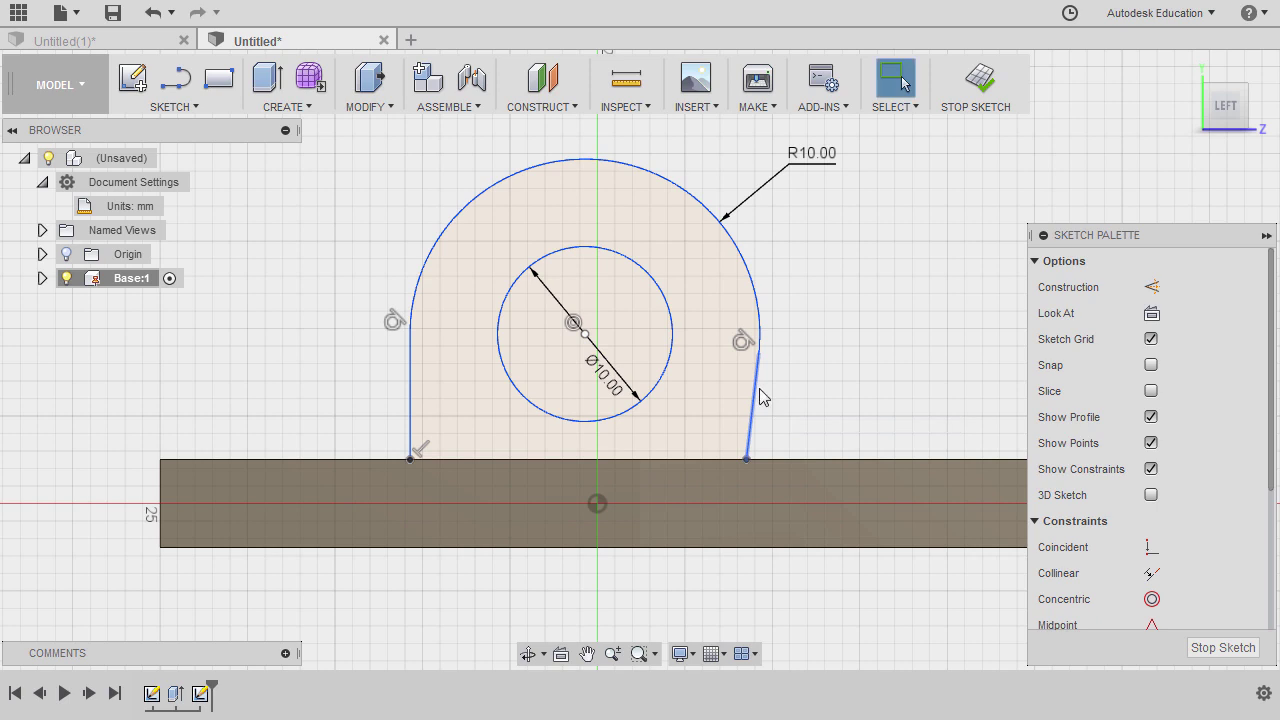
Apply a Horizontal/Vertical constraint to the slanted side line of the arch so it stands upright
click(756, 400)
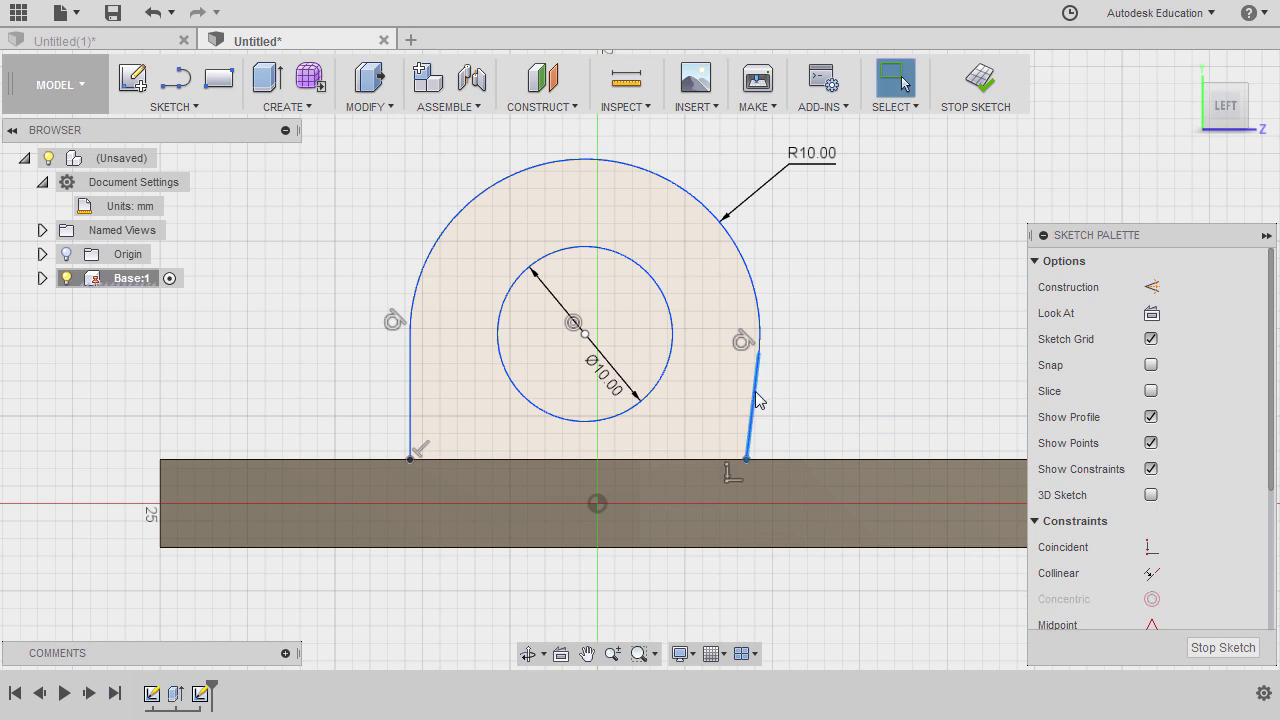
right_click(800, 295)
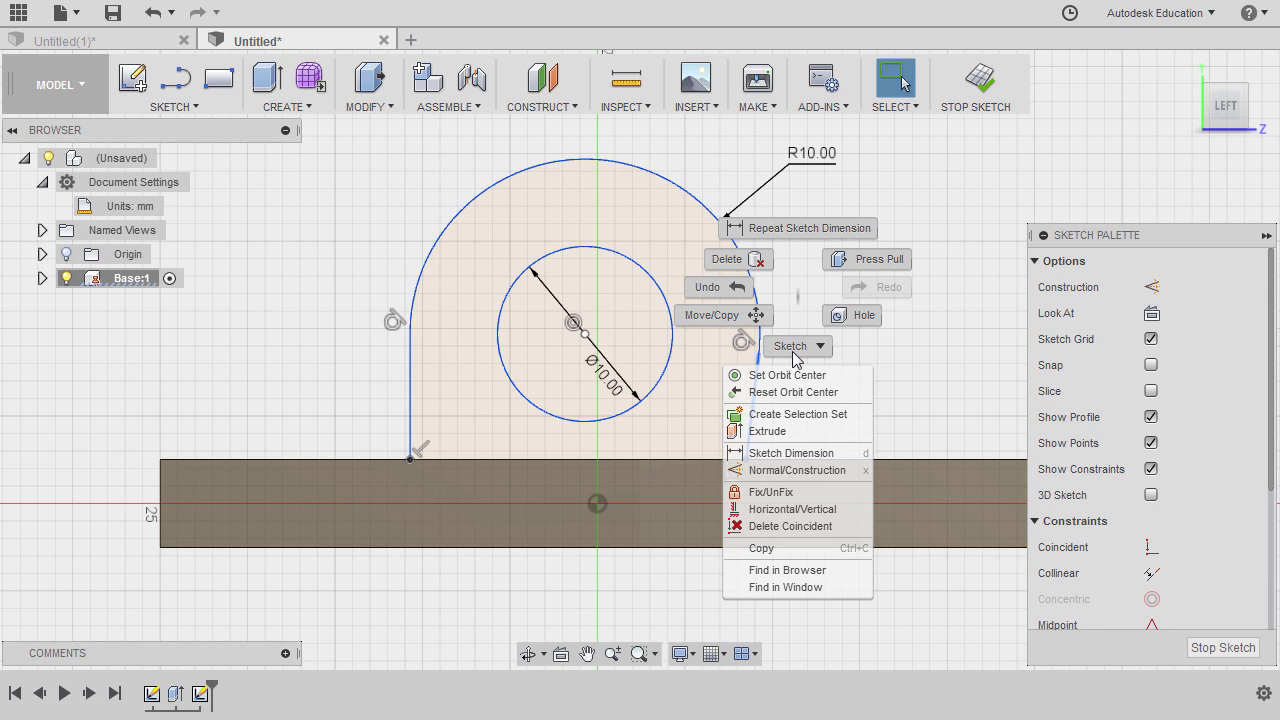
click(797, 510)
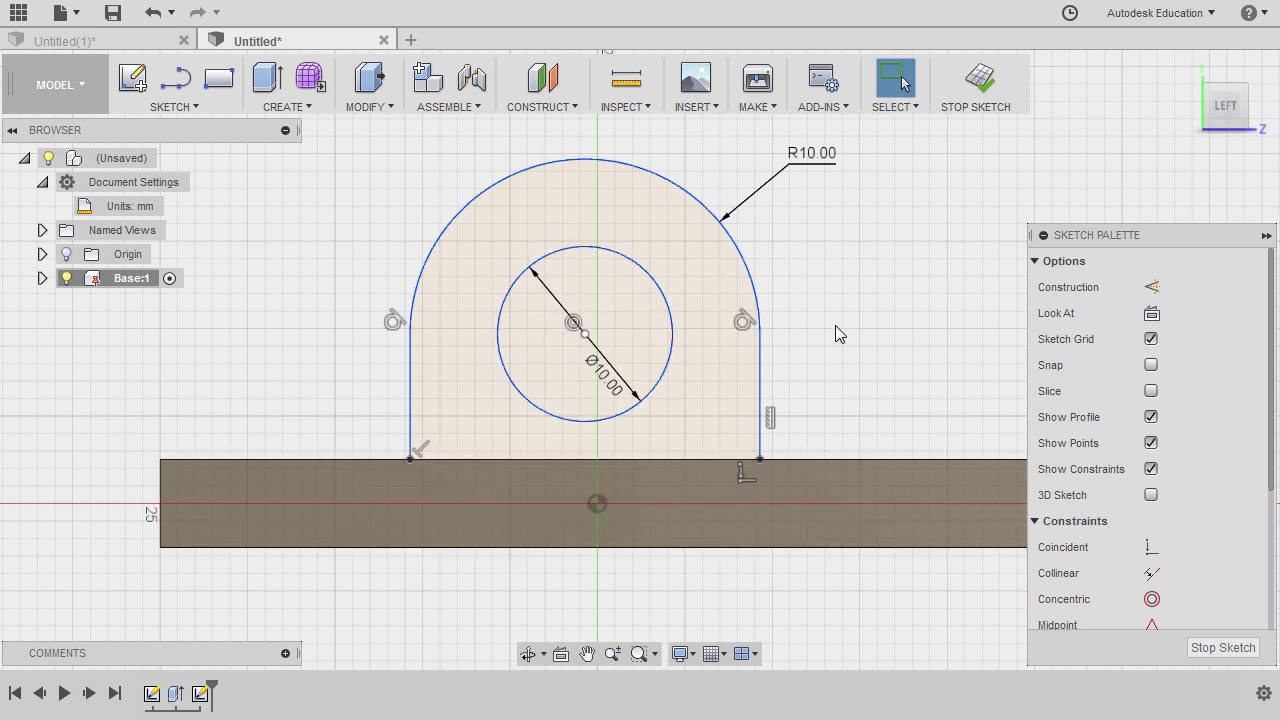
Align the circle's centre point vertically with the sketch origin using a Horizontal/Vertical constraint
scroll(1182, 524, down, 3)
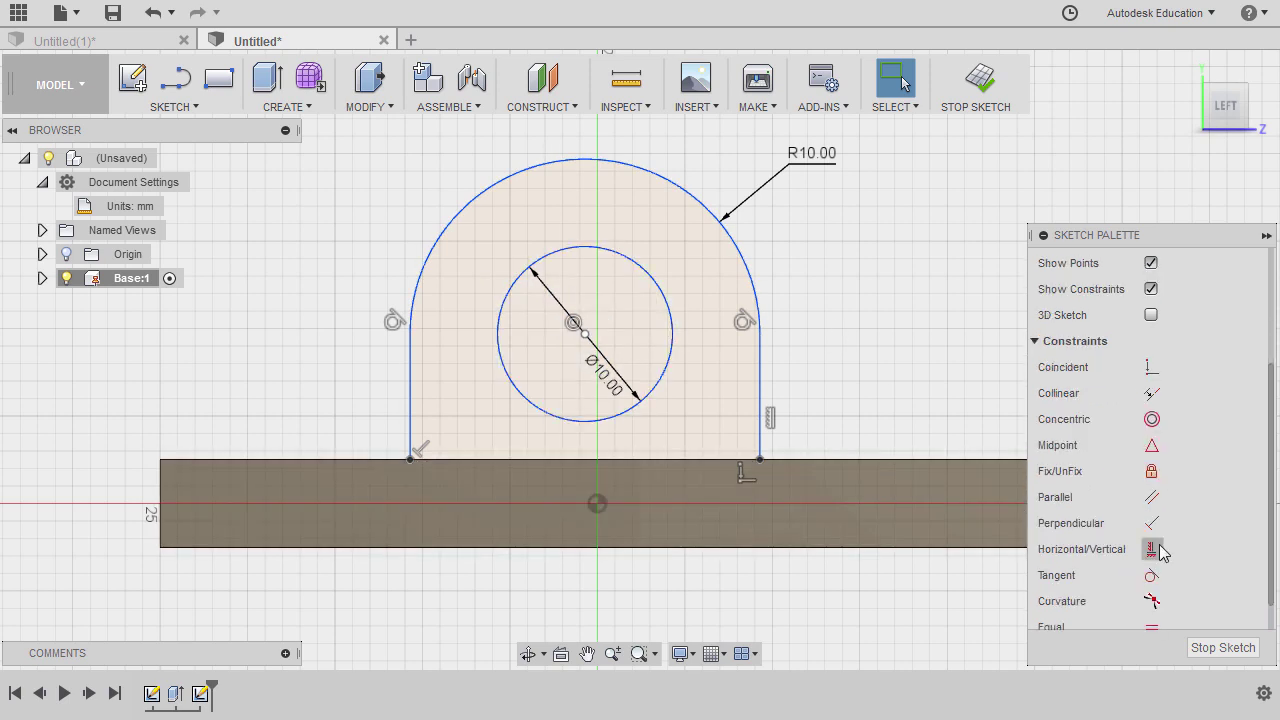
click(1153, 550)
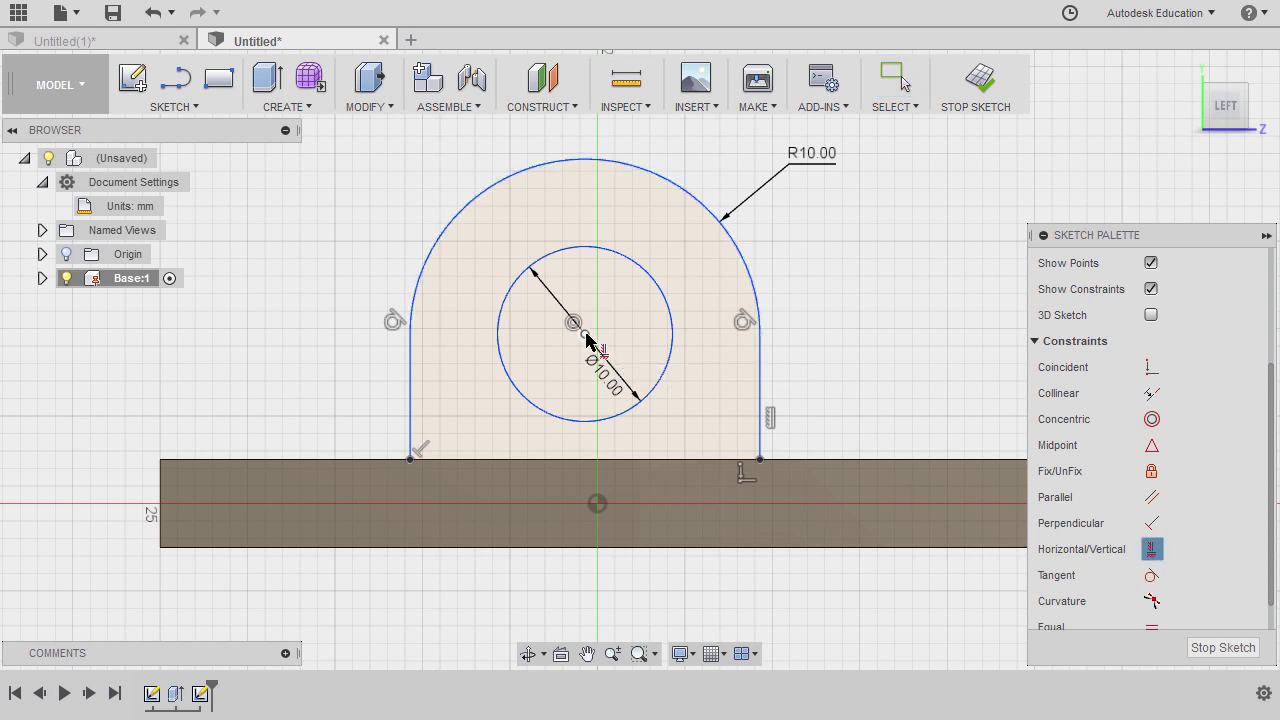
click(588, 340)
click(598, 504)
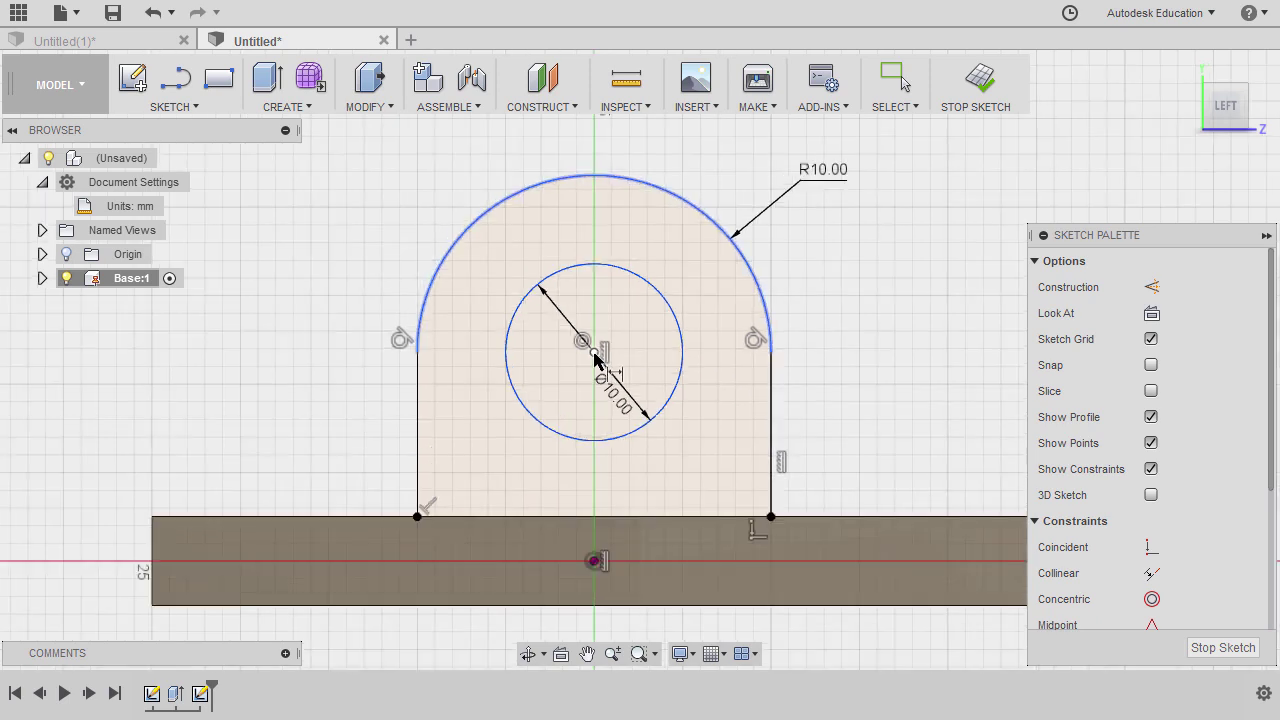
Dimension the height of the circle's centre above the plate's lower edge as 15 mm
middle_drag(917, 423, 797, 395)
scroll(797, 395, down, 2)
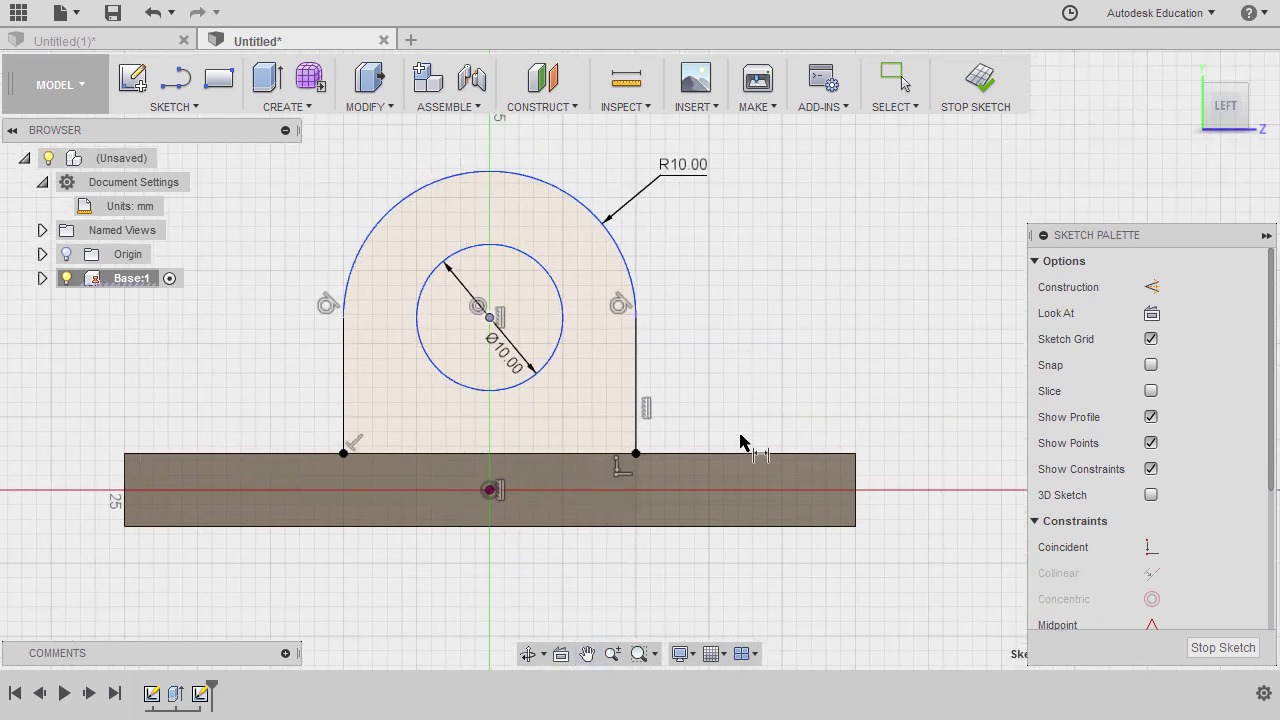
click(750, 527)
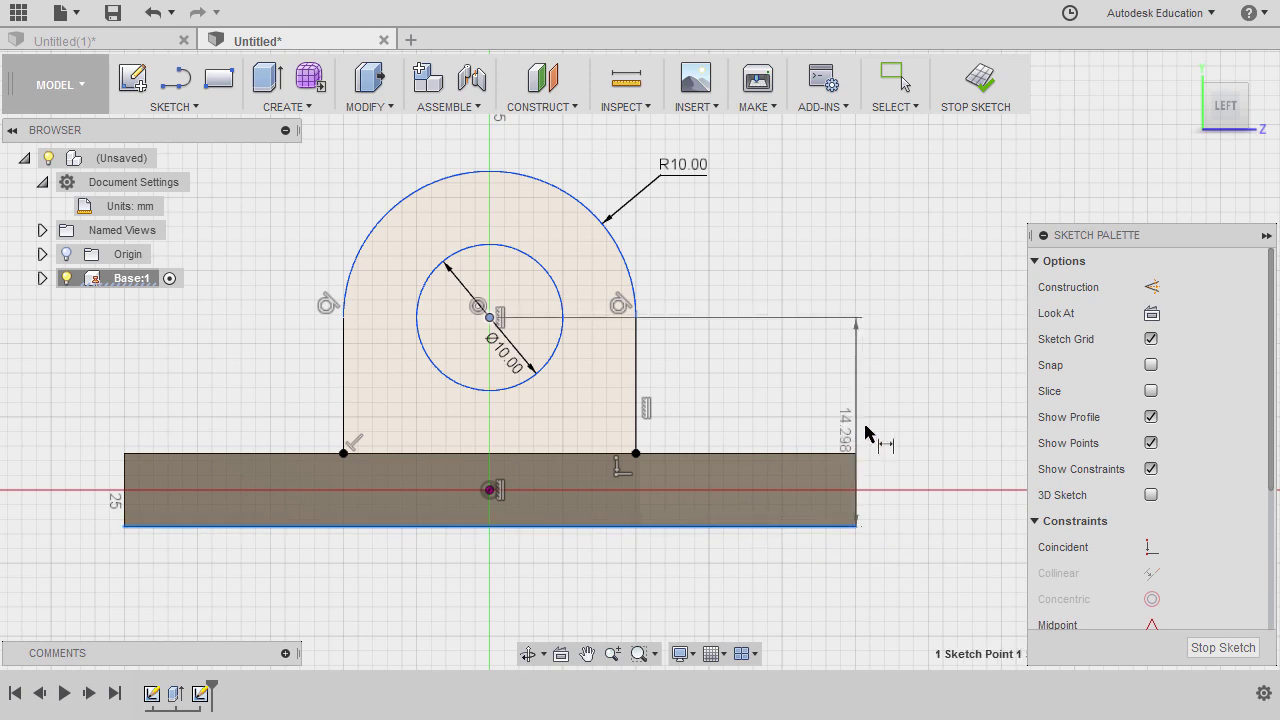
click(936, 420)
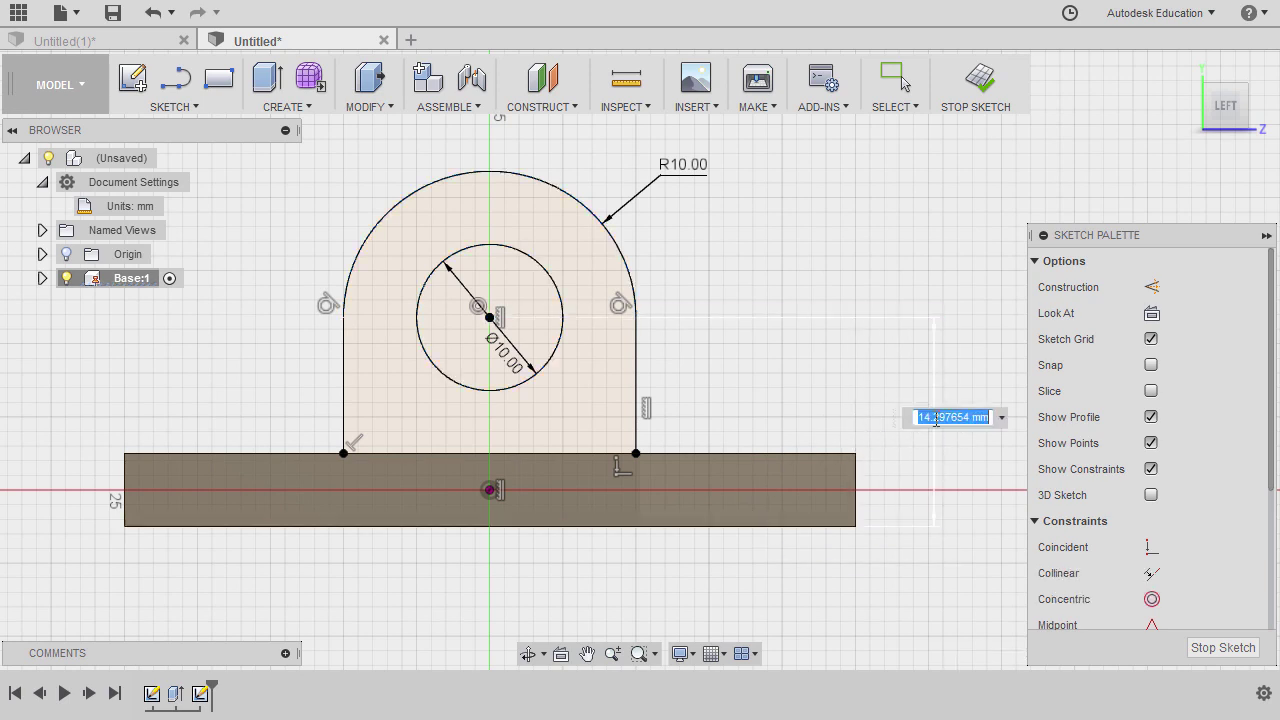
text(15)
key(Return)
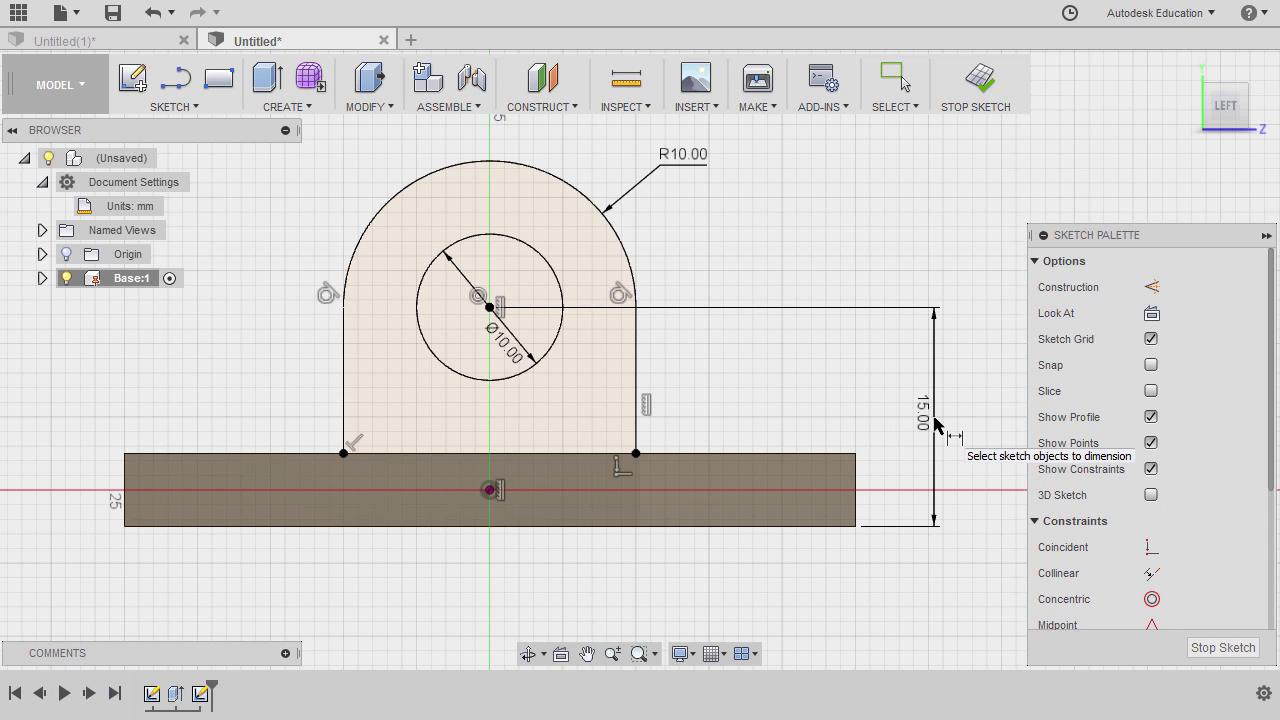
Extrude the arch profile without its circle by -25 mm along the plate, joined to the base body
key(e)
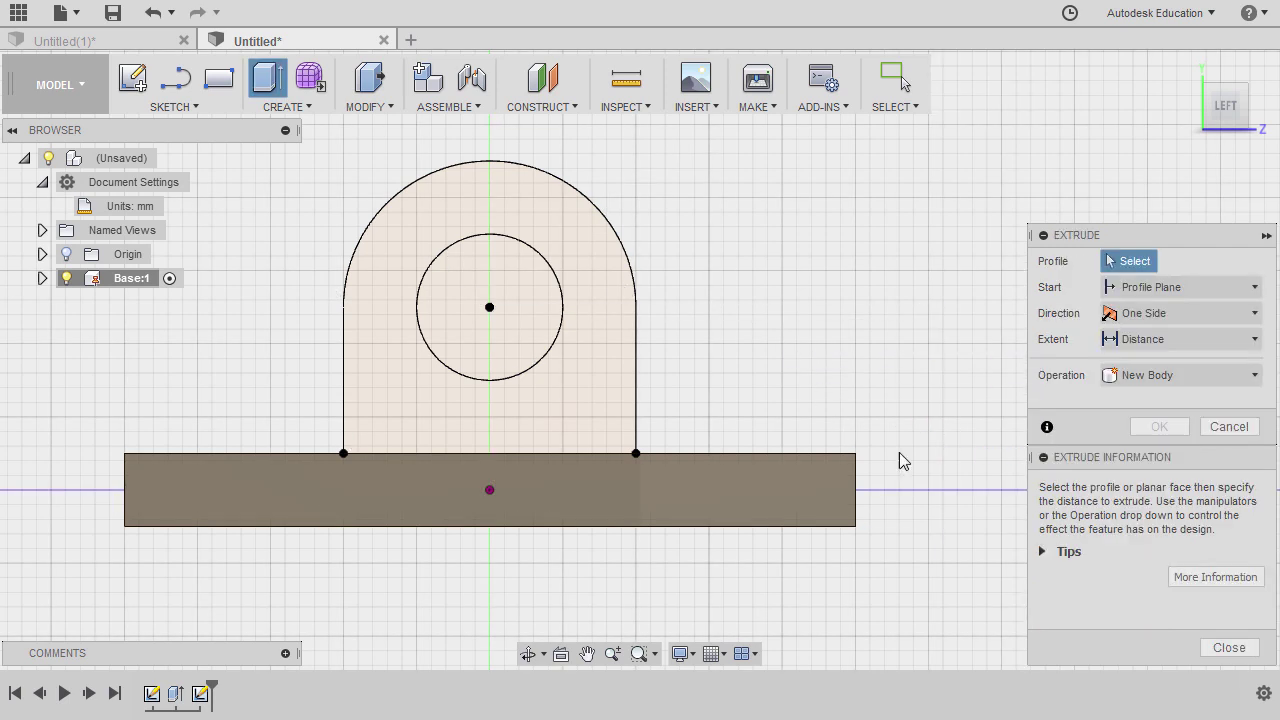
click(1229, 648)
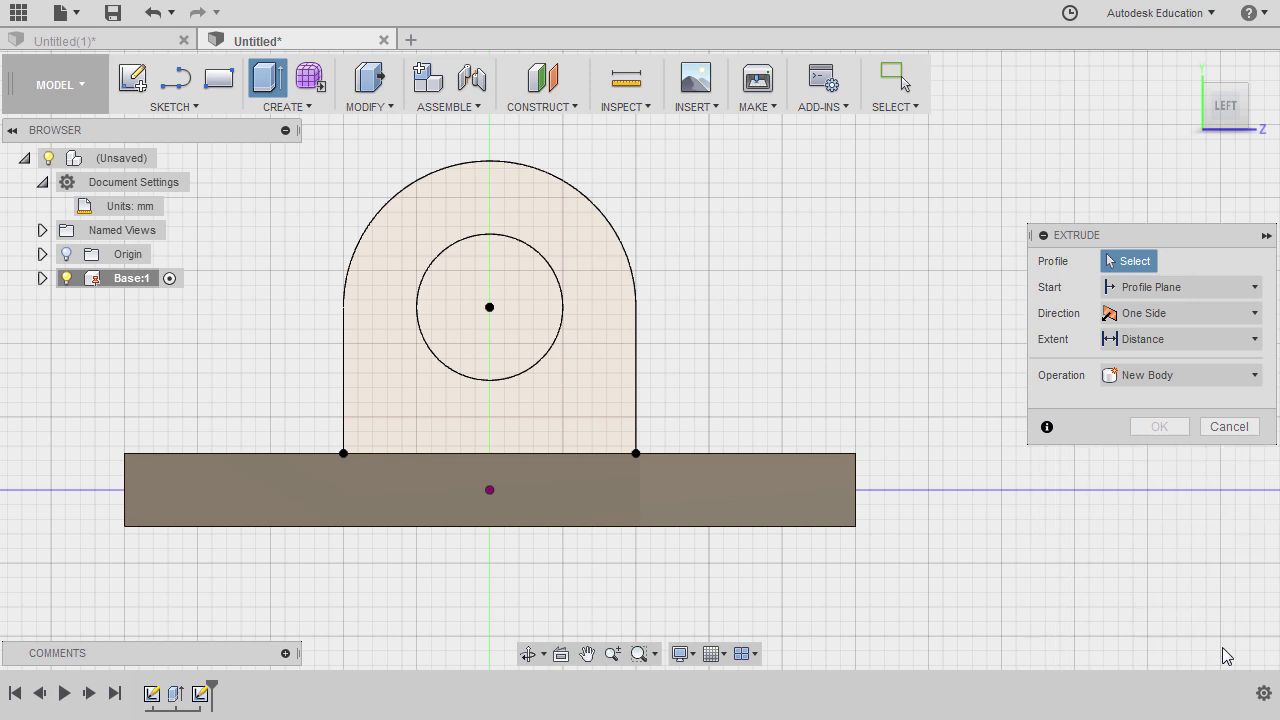
click(607, 357)
mouse_move(800, 354)
shift+middle_down()
mouse_move(743, 374)
mouse_move(912, 305)
shift+middle_up()
middle_drag(430, 385, 494, 395)
drag(506, 397, 621, 355)
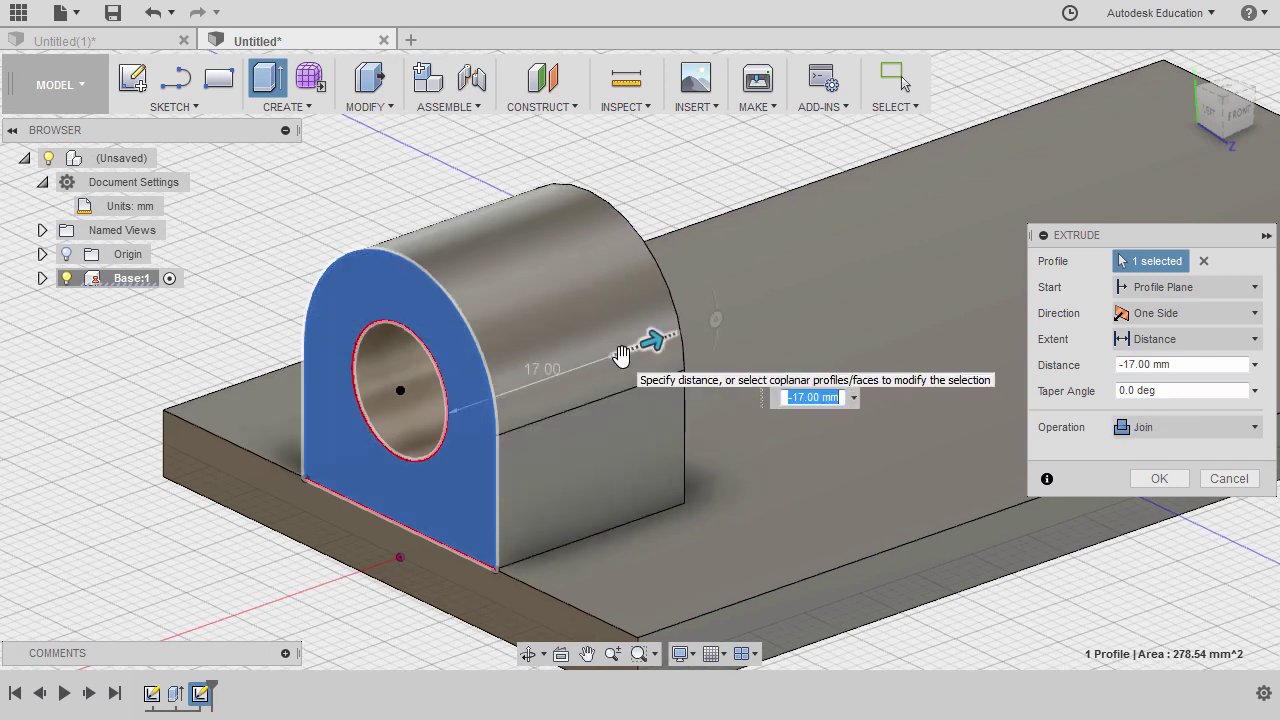
text(-25)
key(Return)
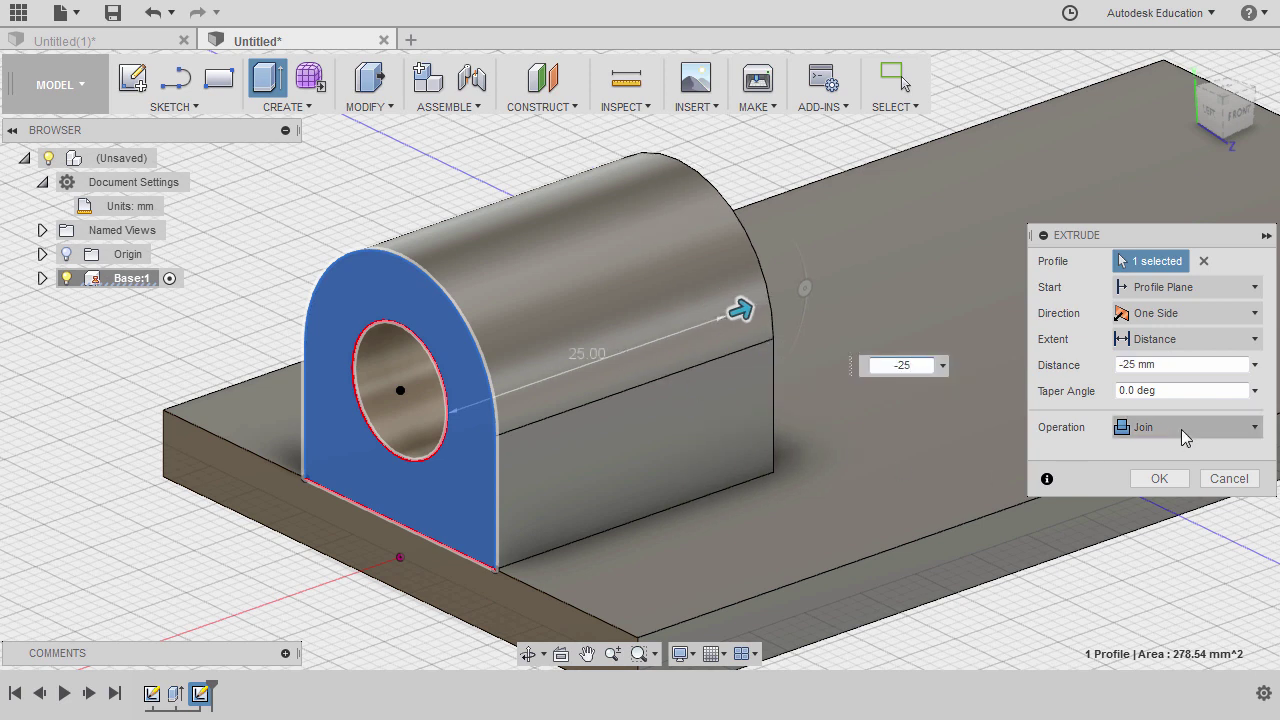
click(1174, 480)
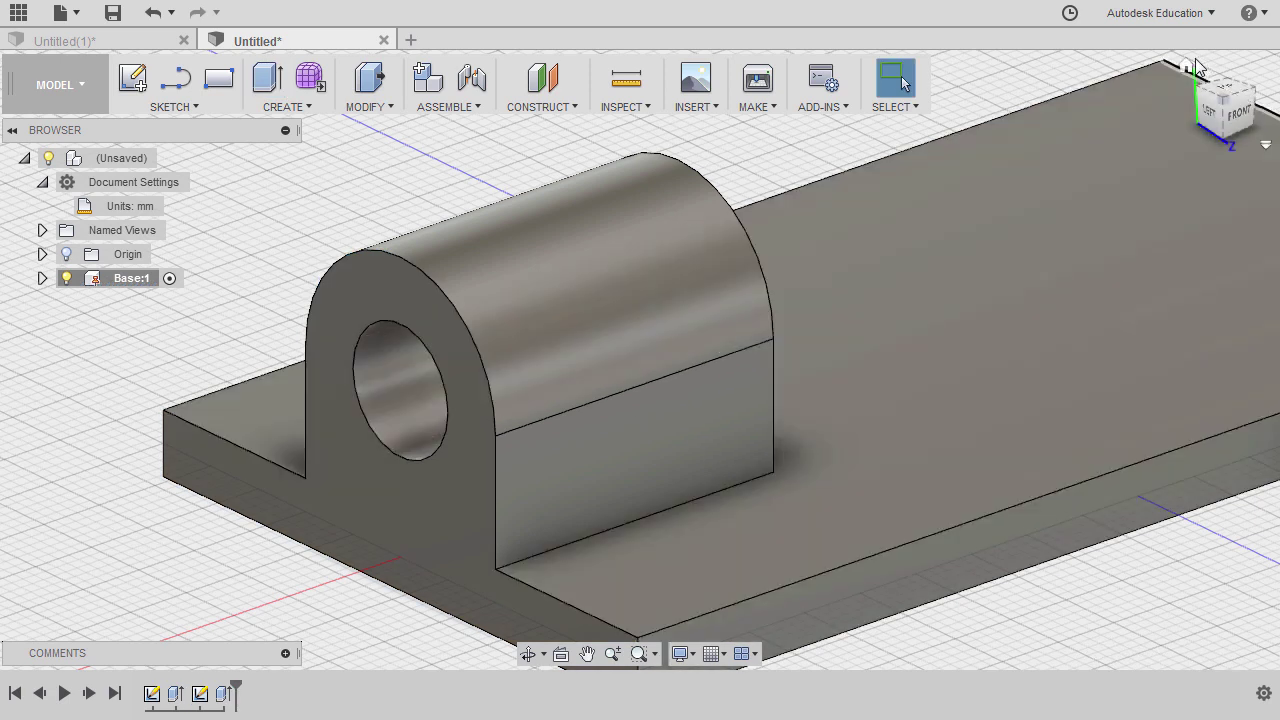
Create a sketch on the XY origin plane of the Base component
shift+middle_drag(1174, 482, 674, 314)
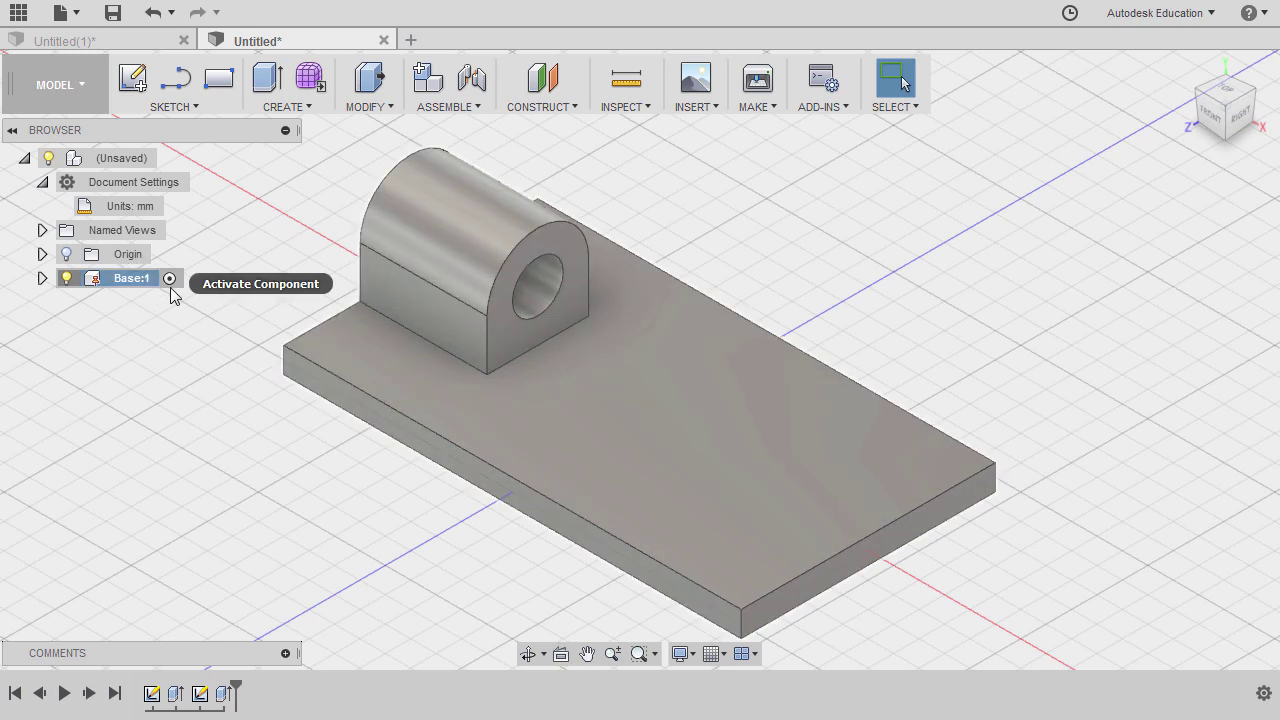
click(41, 279)
click(59, 301)
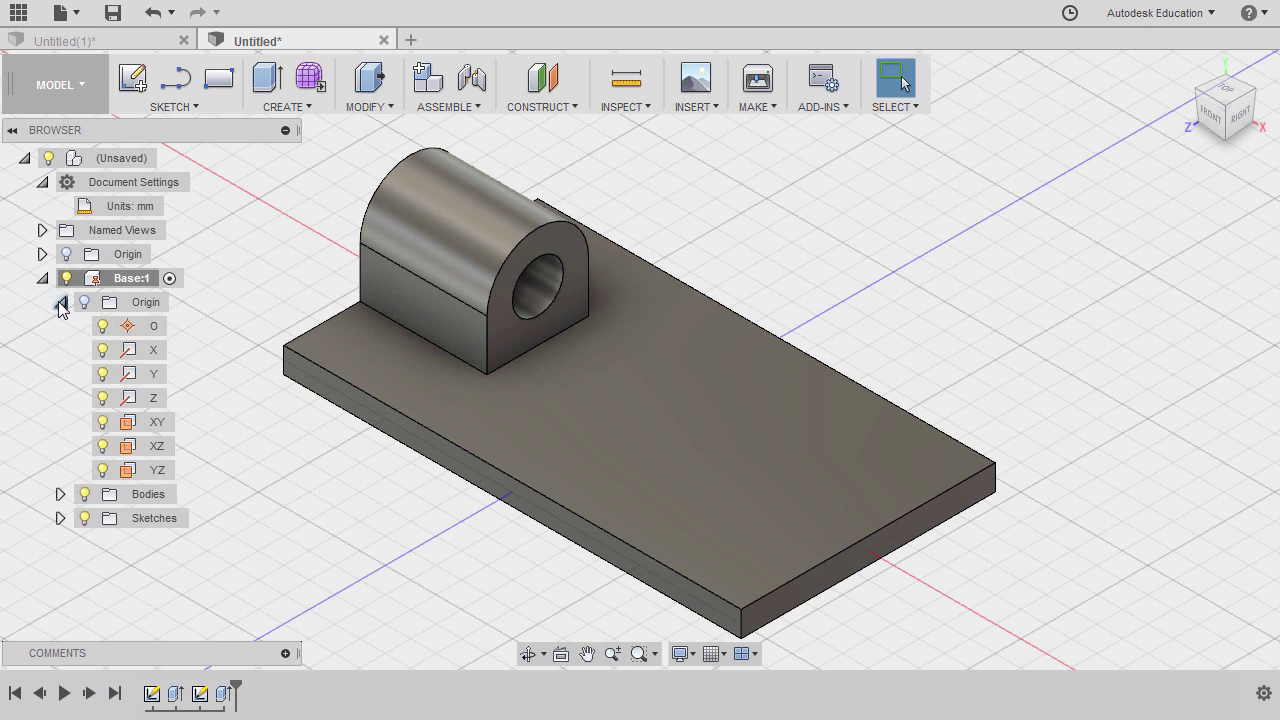
click(156, 424)
right_click(156, 424)
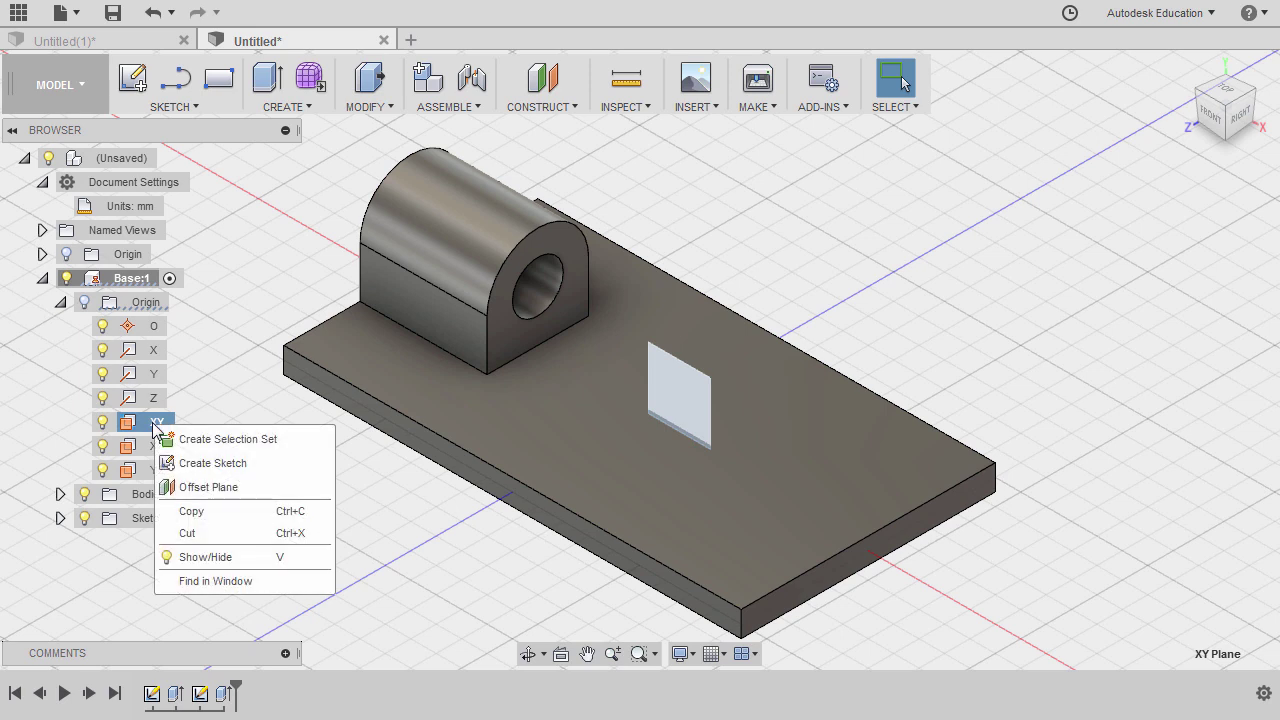
click(212, 465)
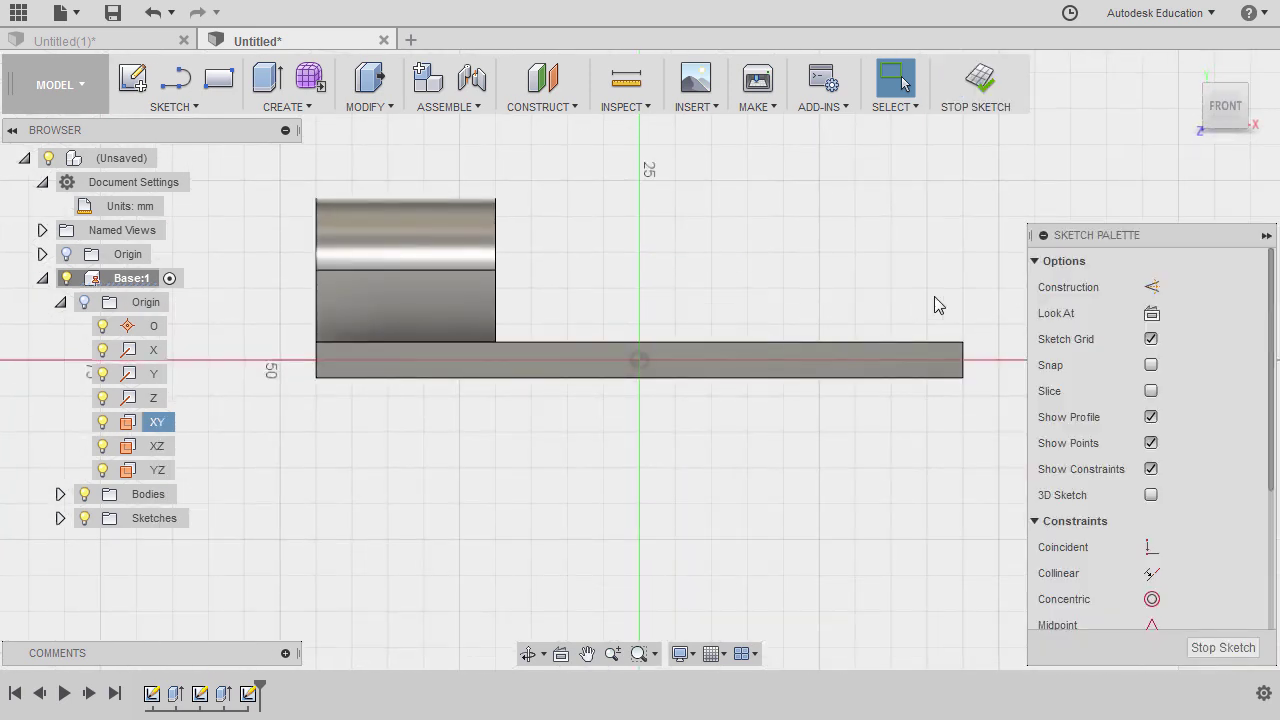
Sketch an arch profile from the plate's upper corner opposite the bored block, with two vertical sides joined by a tangent semicircular arc
scroll(860, 405, up, 3)
middle_drag(860, 405, 770, 342)
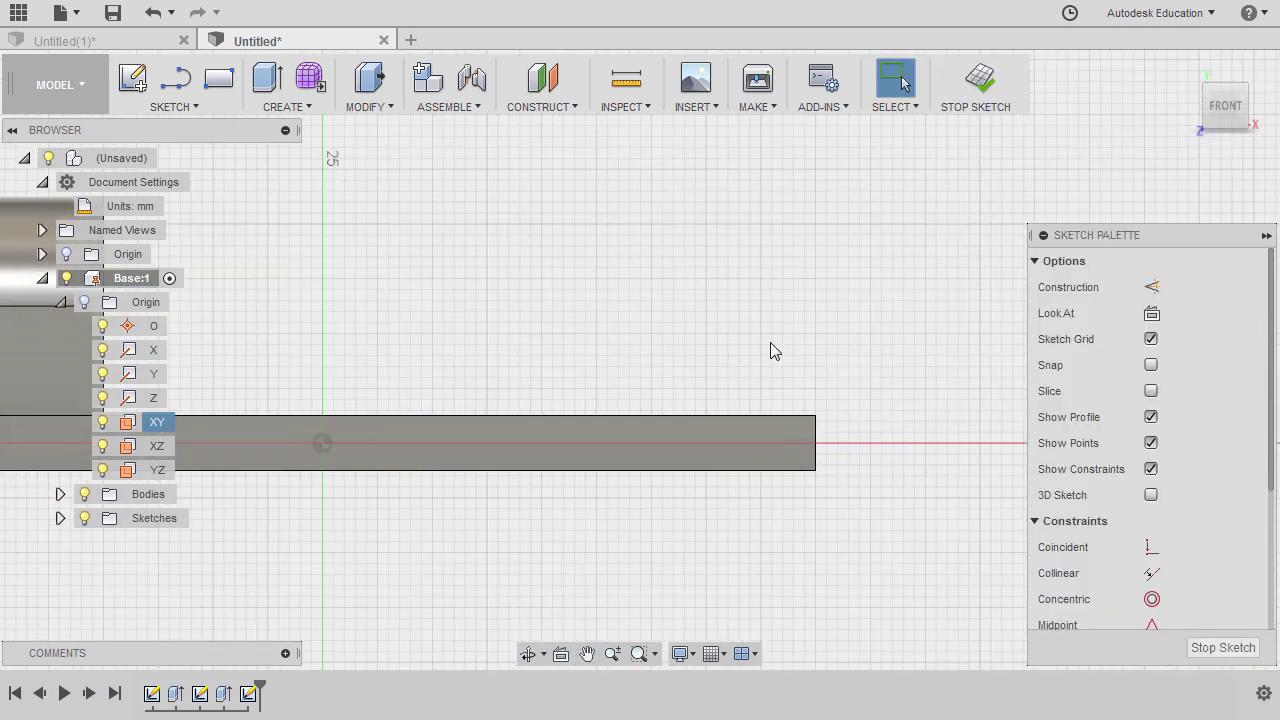
key(l)
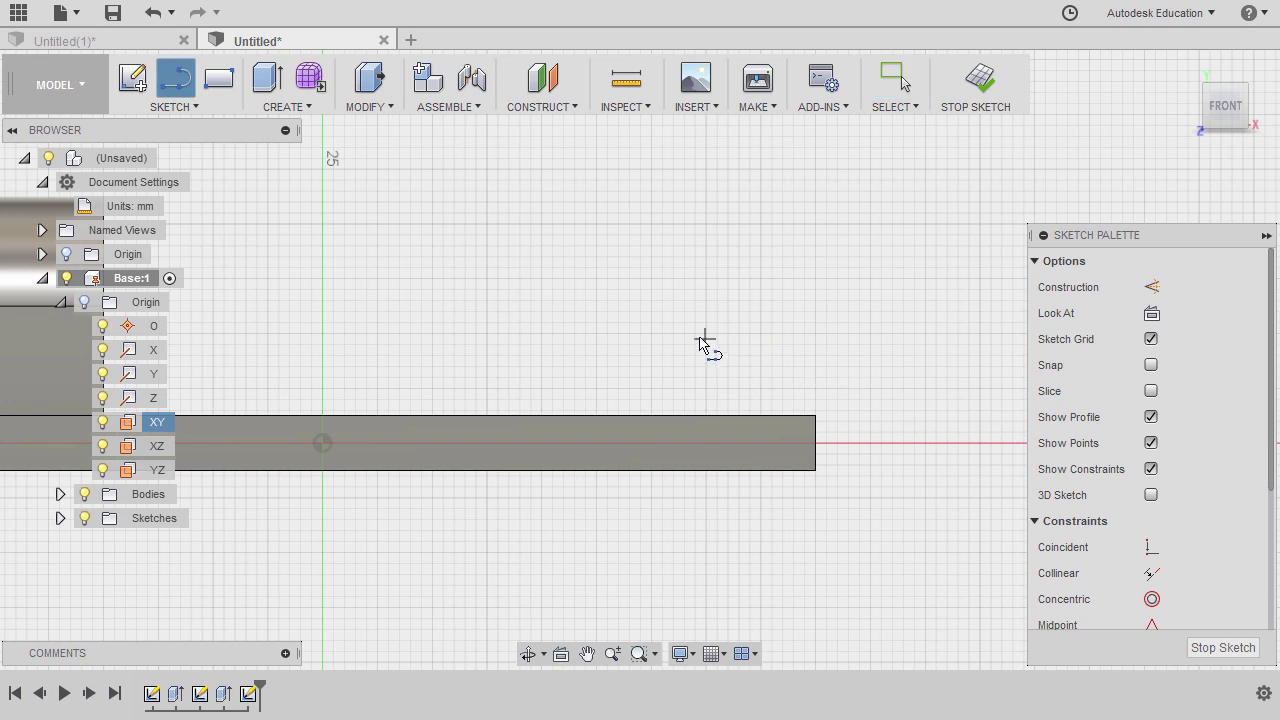
click(815, 416)
click(815, 278)
drag(815, 278, 665, 280)
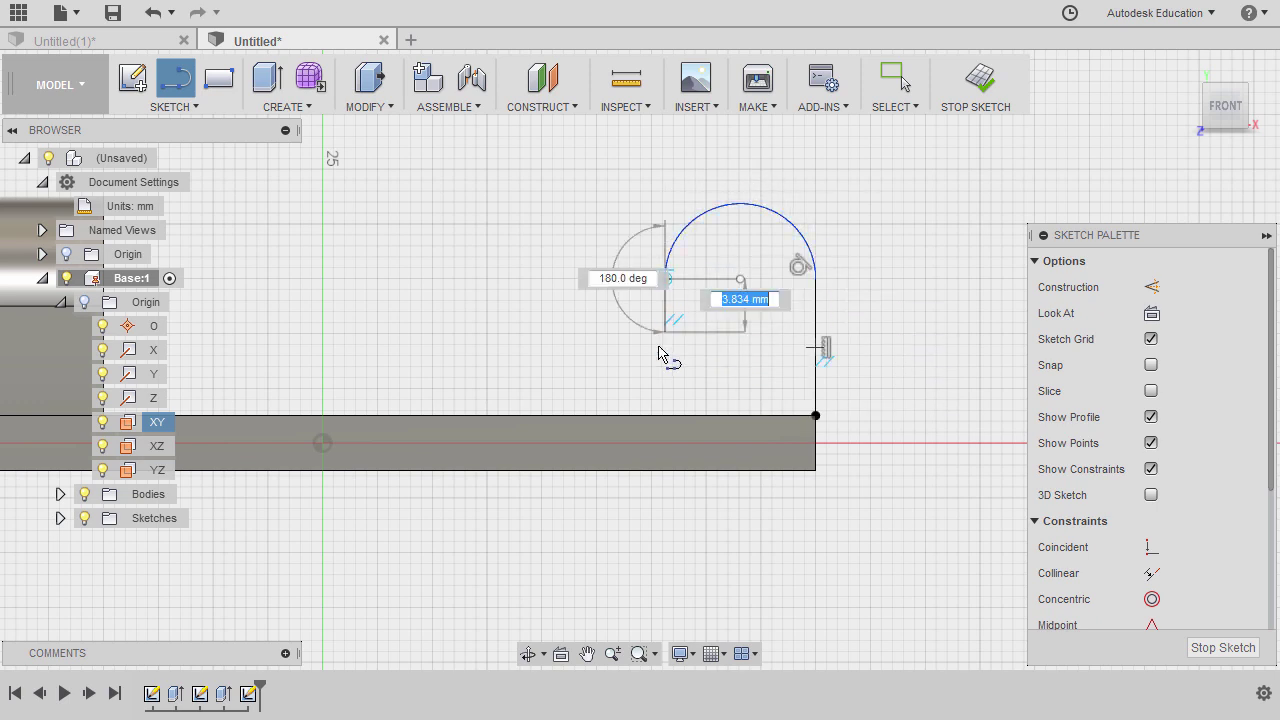
click(667, 421)
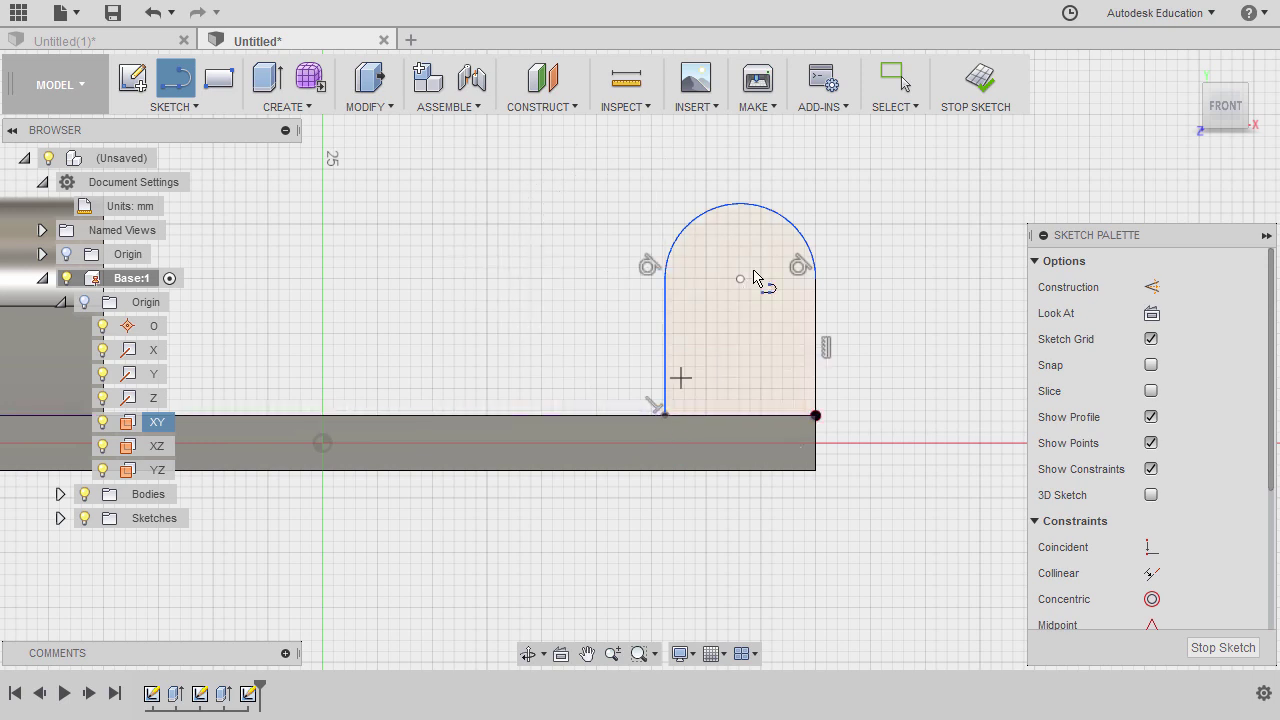
Draw a 4 mm diameter circle centred on the new arch's arc centre
key(c)
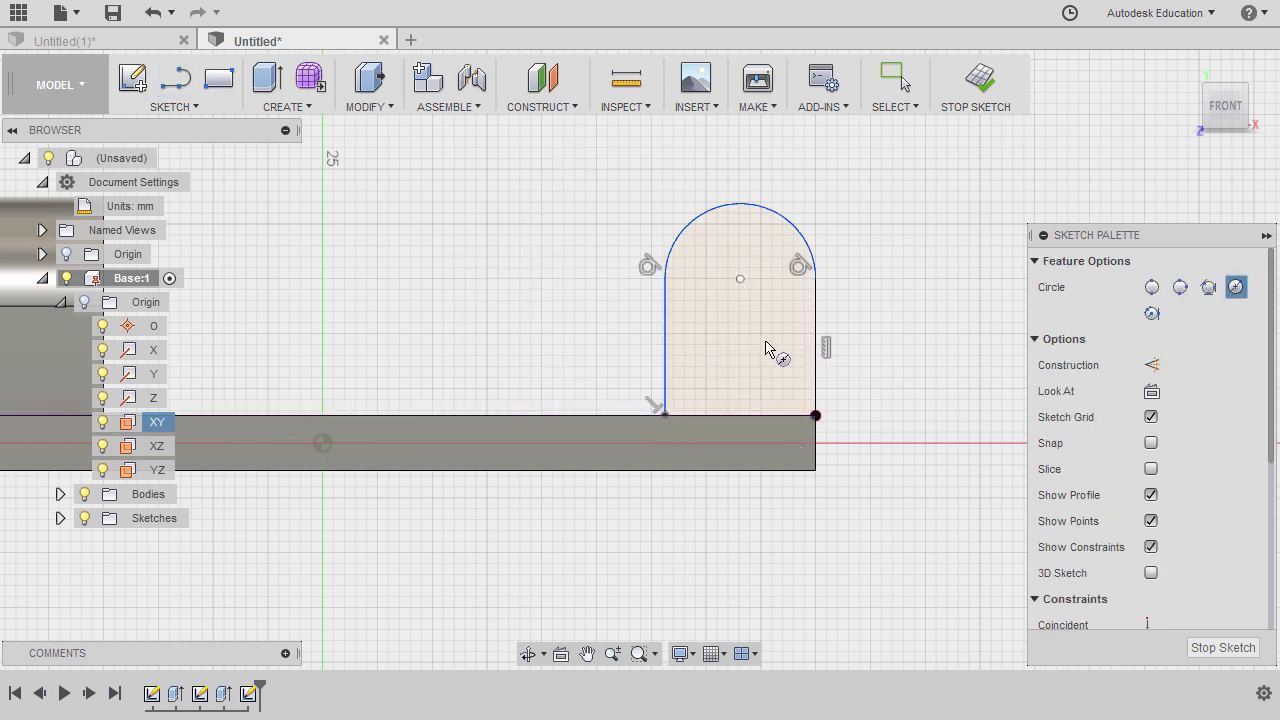
click(740, 279)
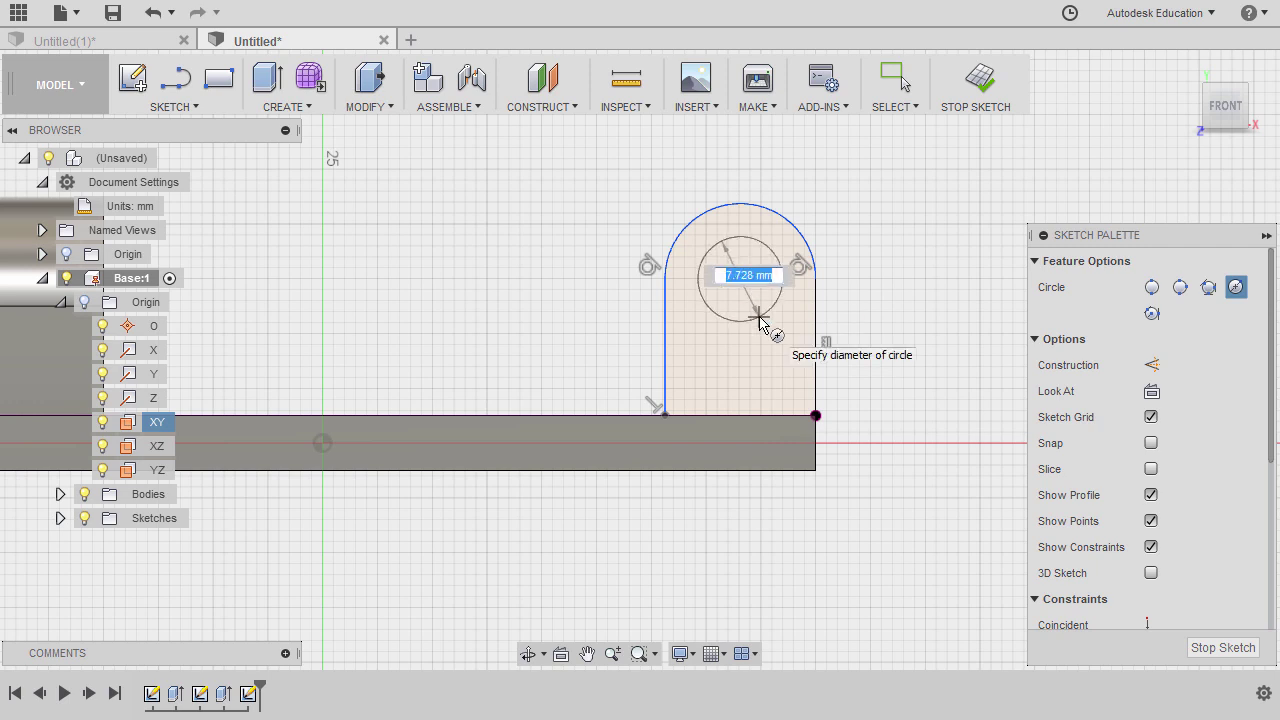
text(4)
key(Tab)
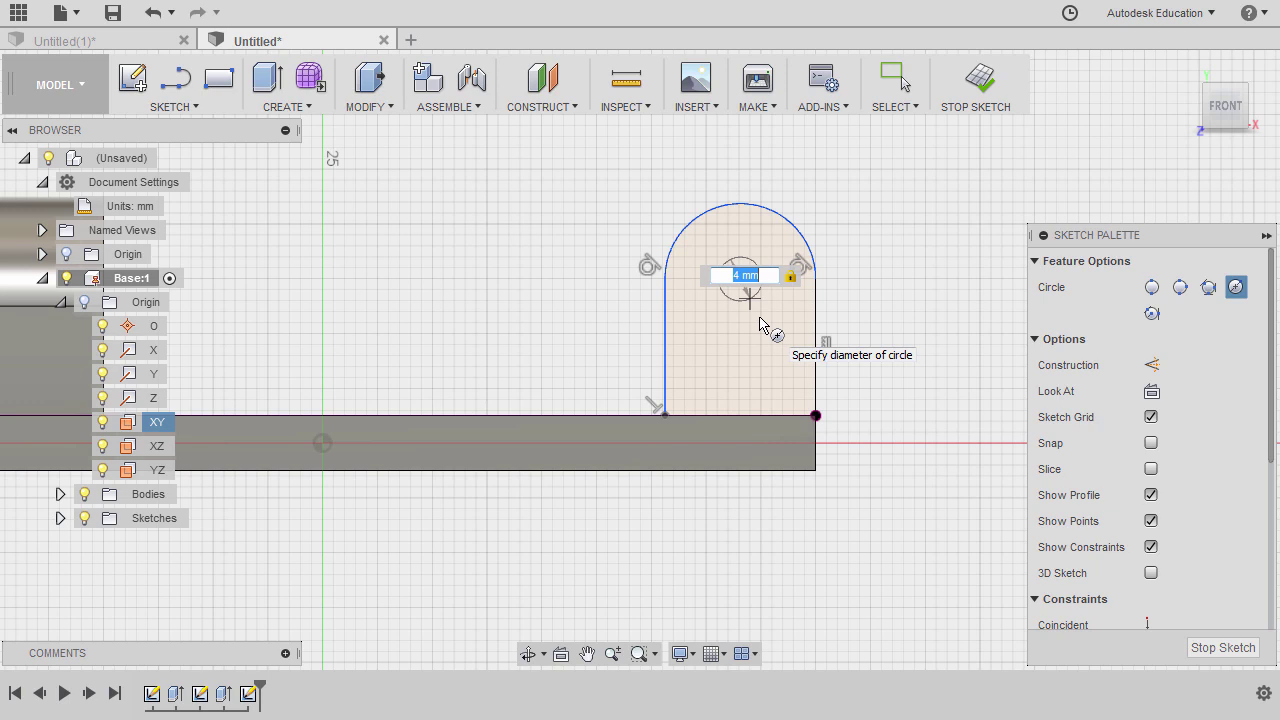
key(Return)
key(Escape)
Dimension the radius of the new arch at 4.5 mm
key(d)
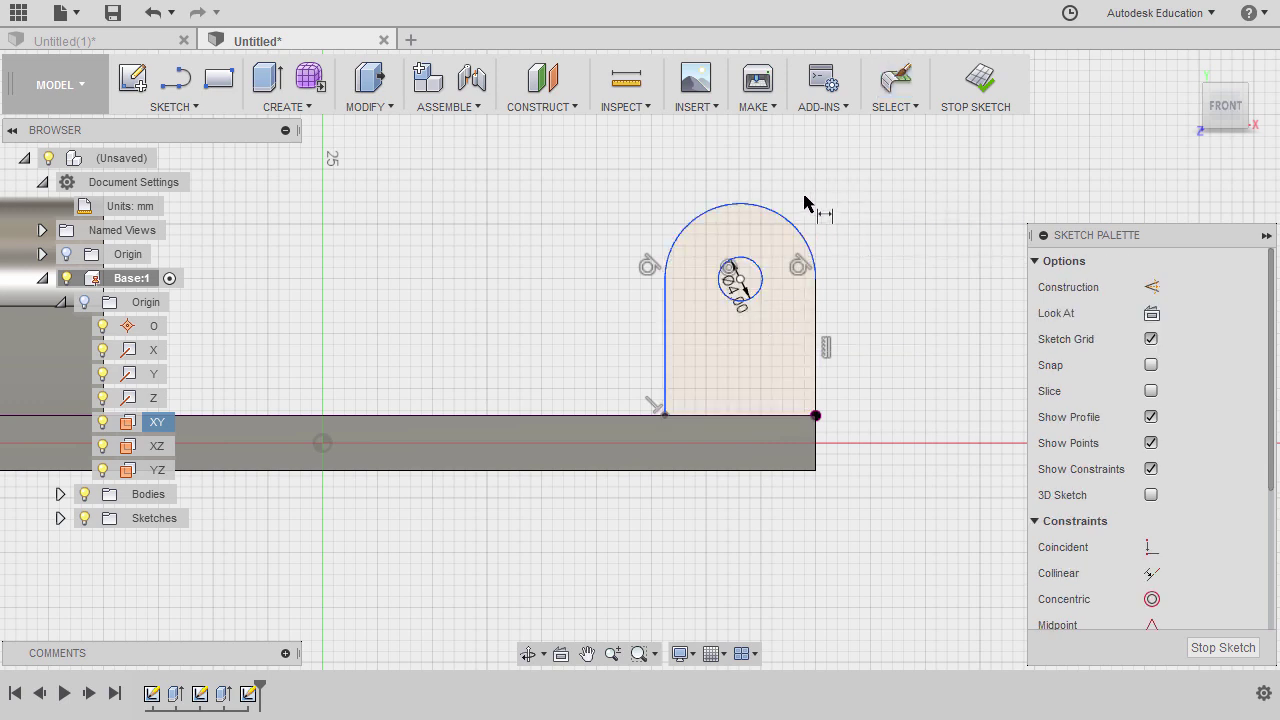
click(790, 224)
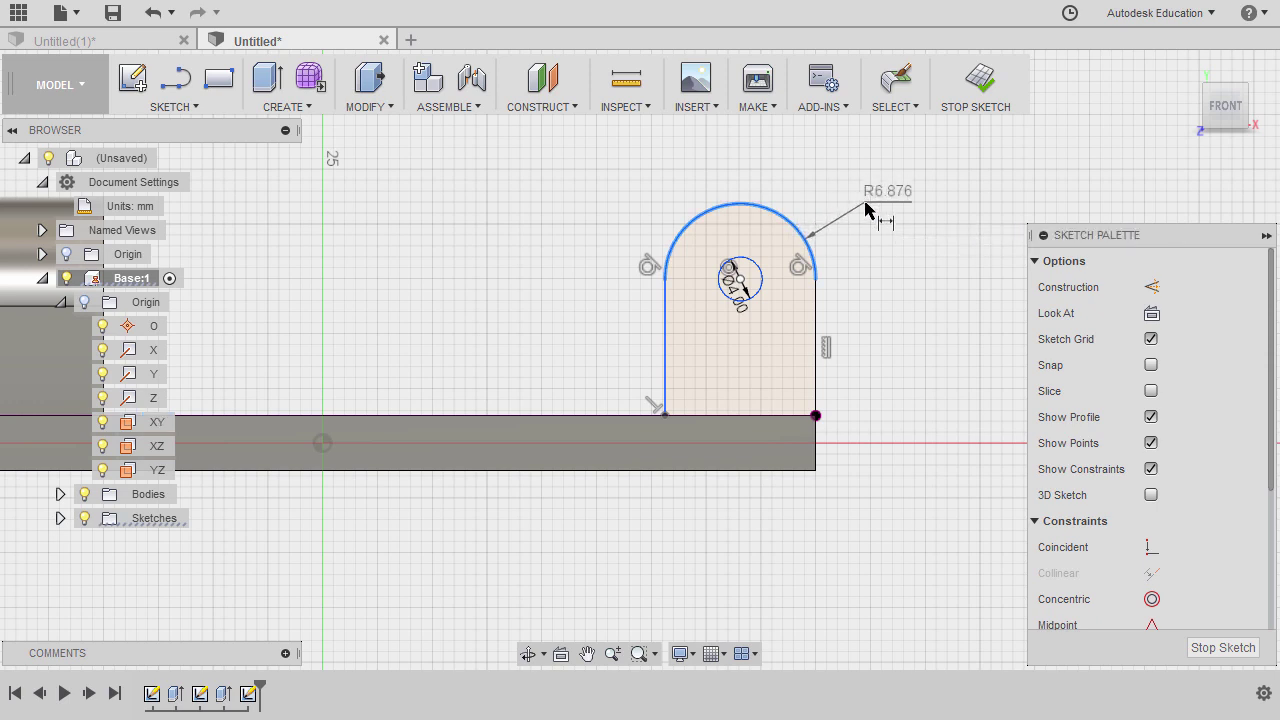
click(865, 204)
text(4)
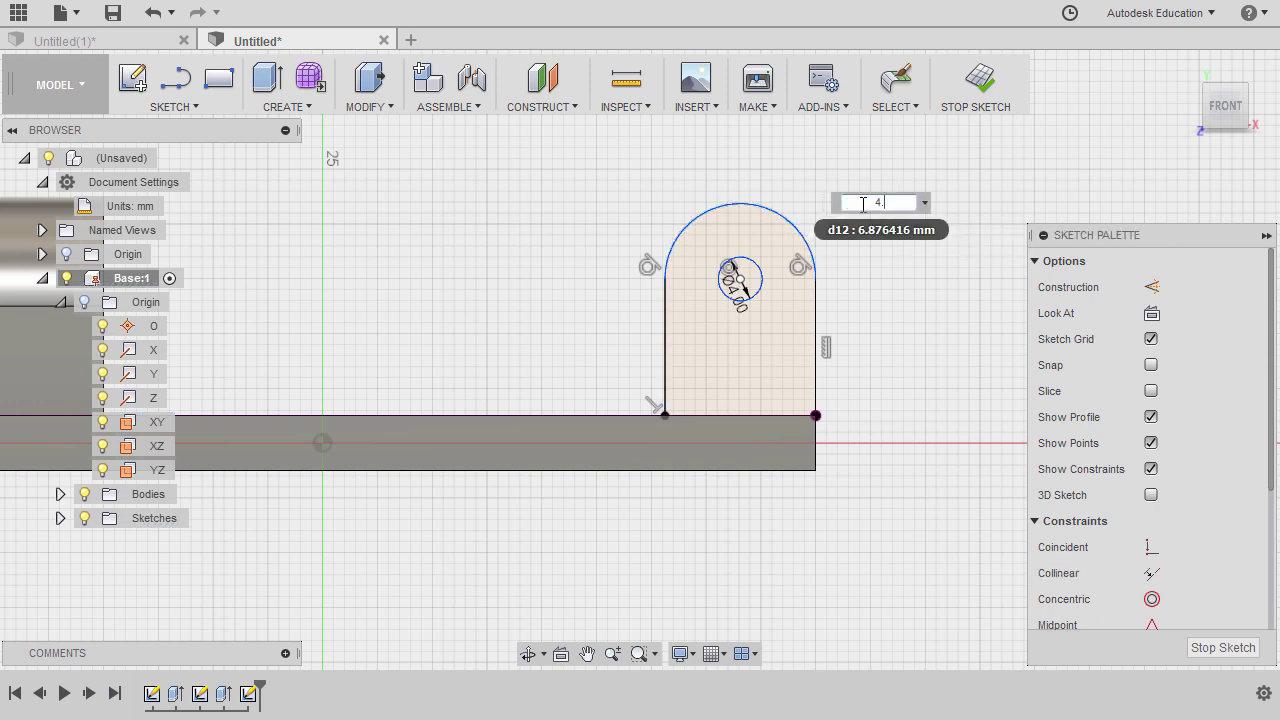
text(.5)
key(Return)
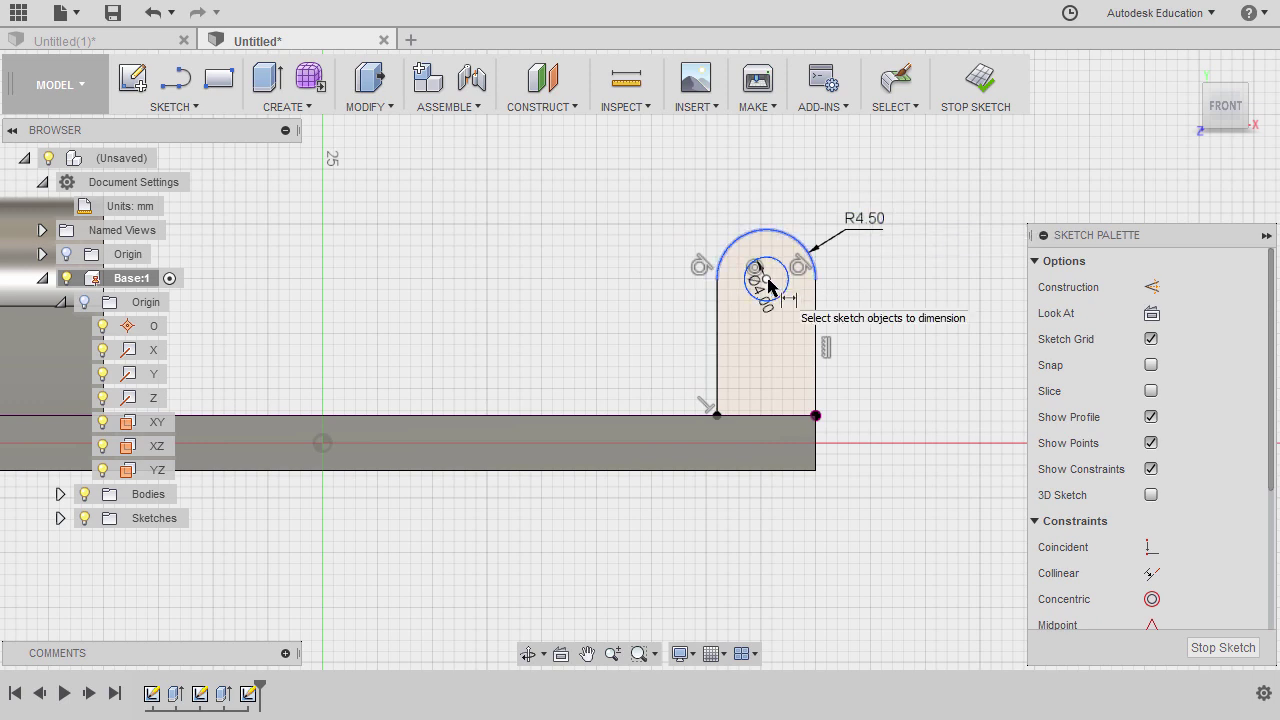
Dimension the vertical distance from the circle's centre to the plate's bottom edge at 13 mm
key(Escape)
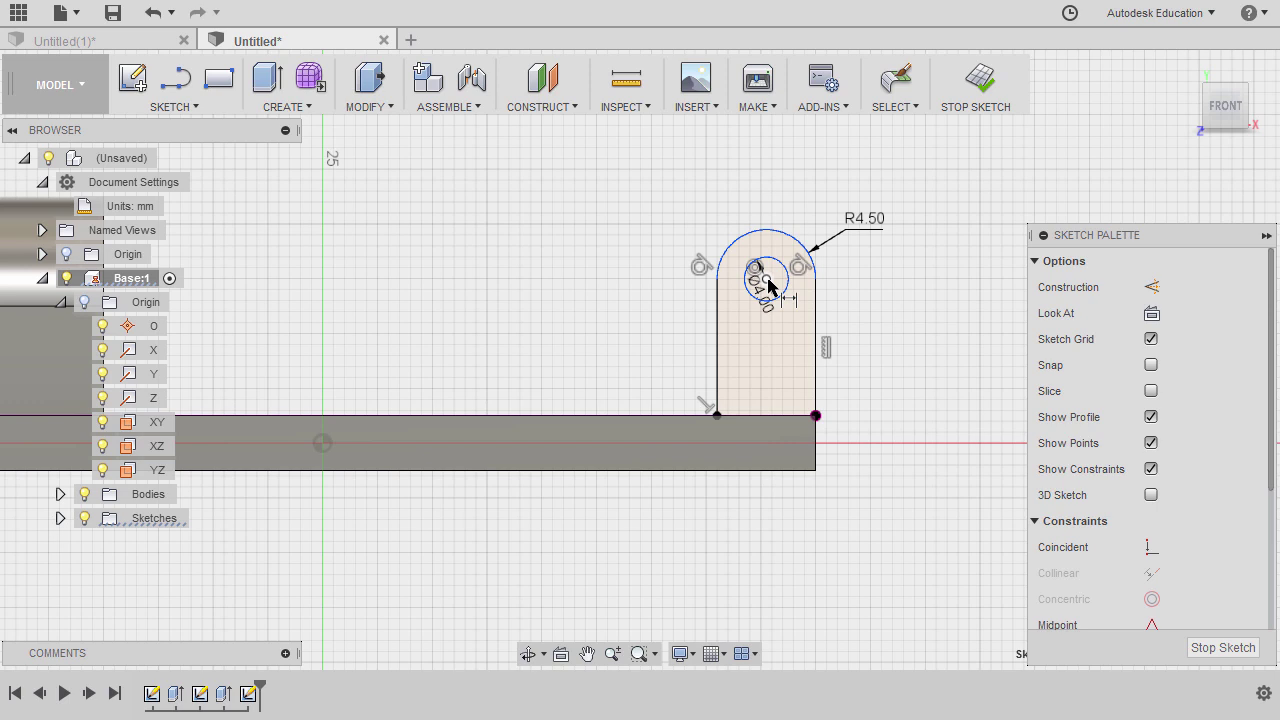
click(767, 281)
click(789, 471)
click(902, 381)
text(1)
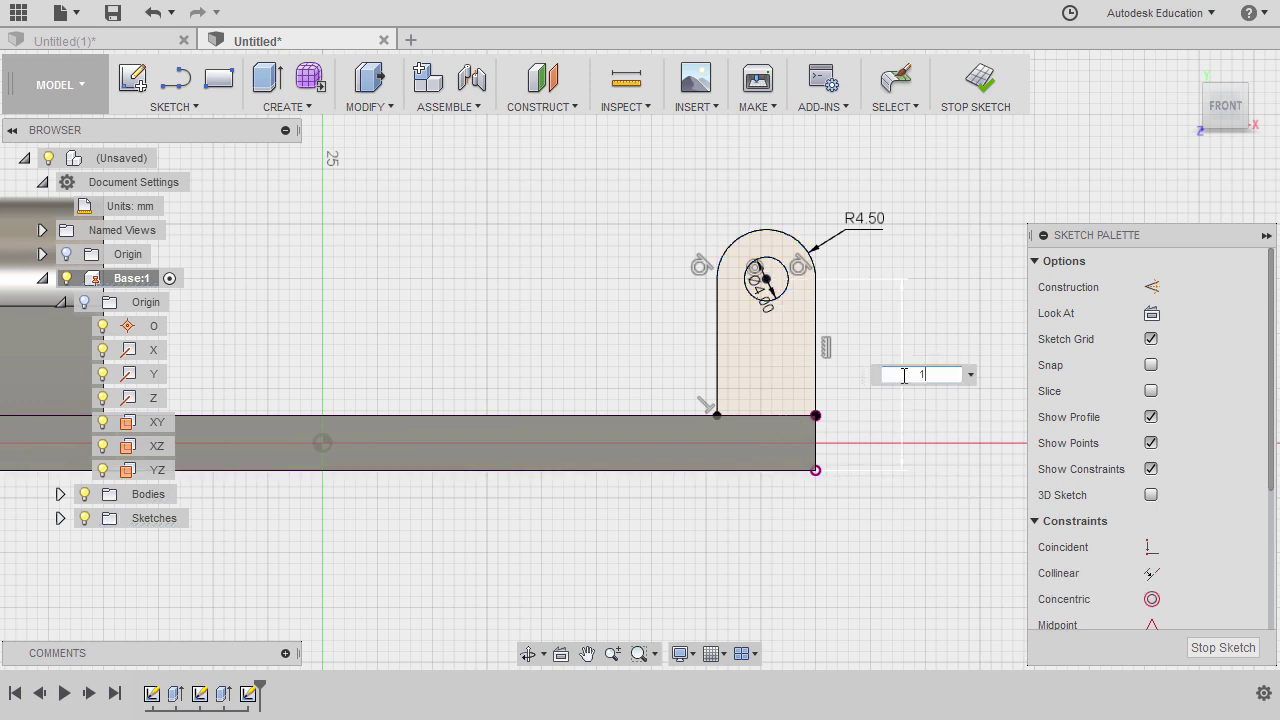
text(3)
key(Return)
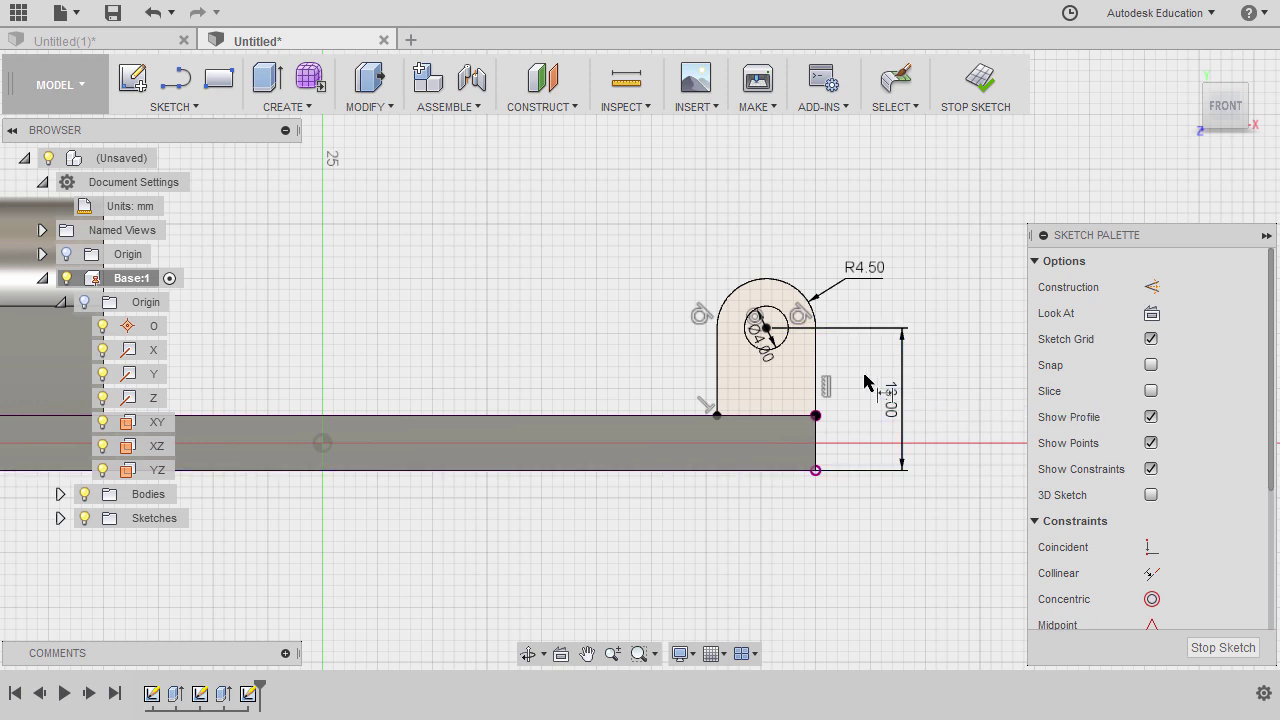
Extrude the small arch profile without its circle symmetrically, 4 mm whole length, joined to the base body
key(e)
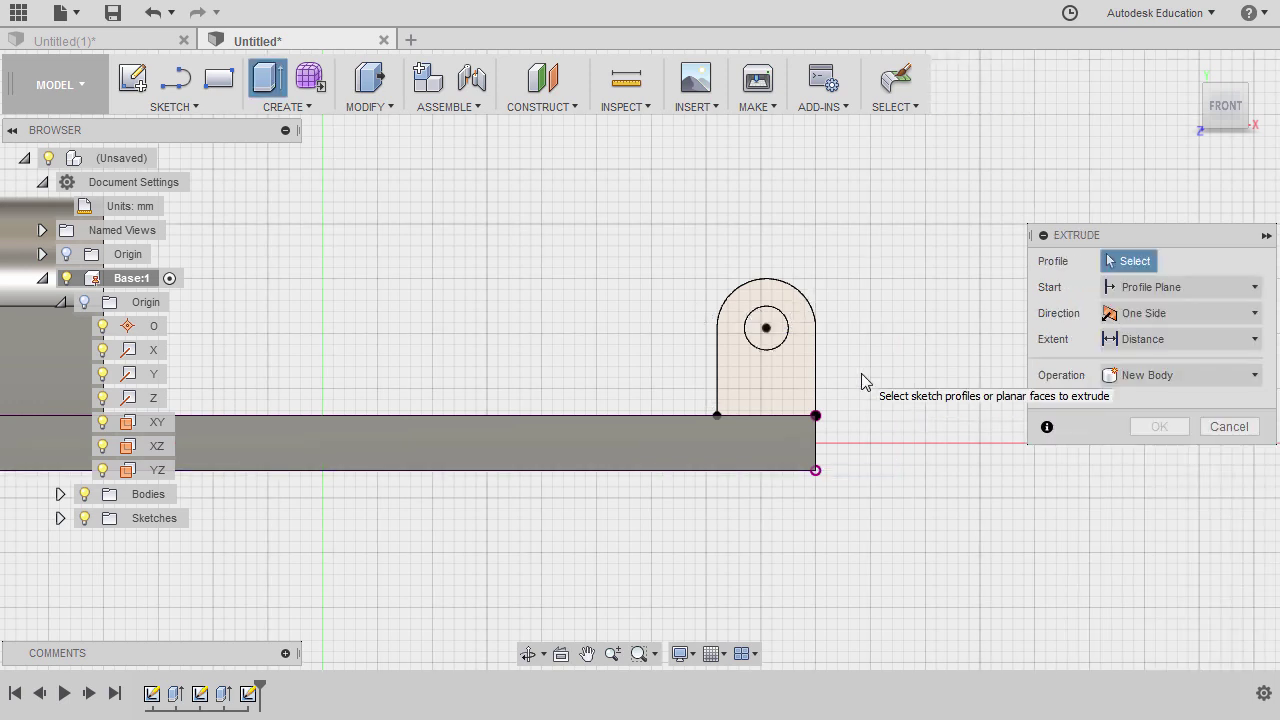
click(793, 386)
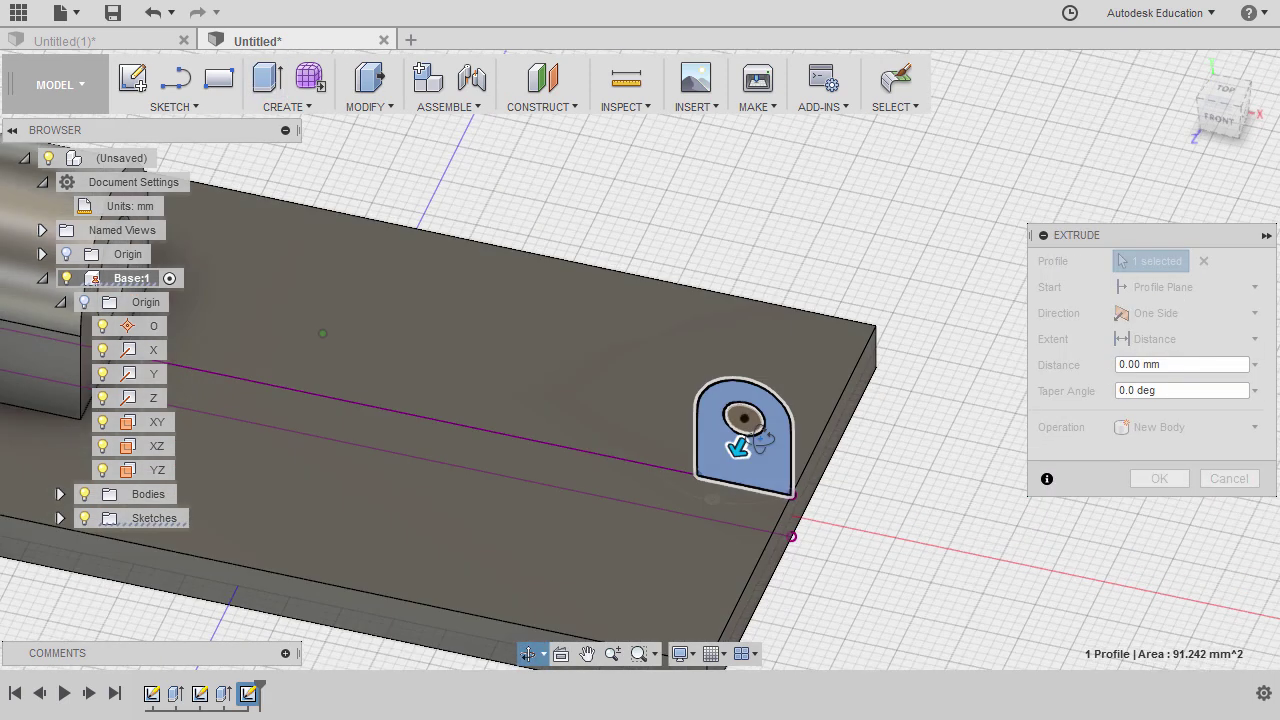
click(1150, 314)
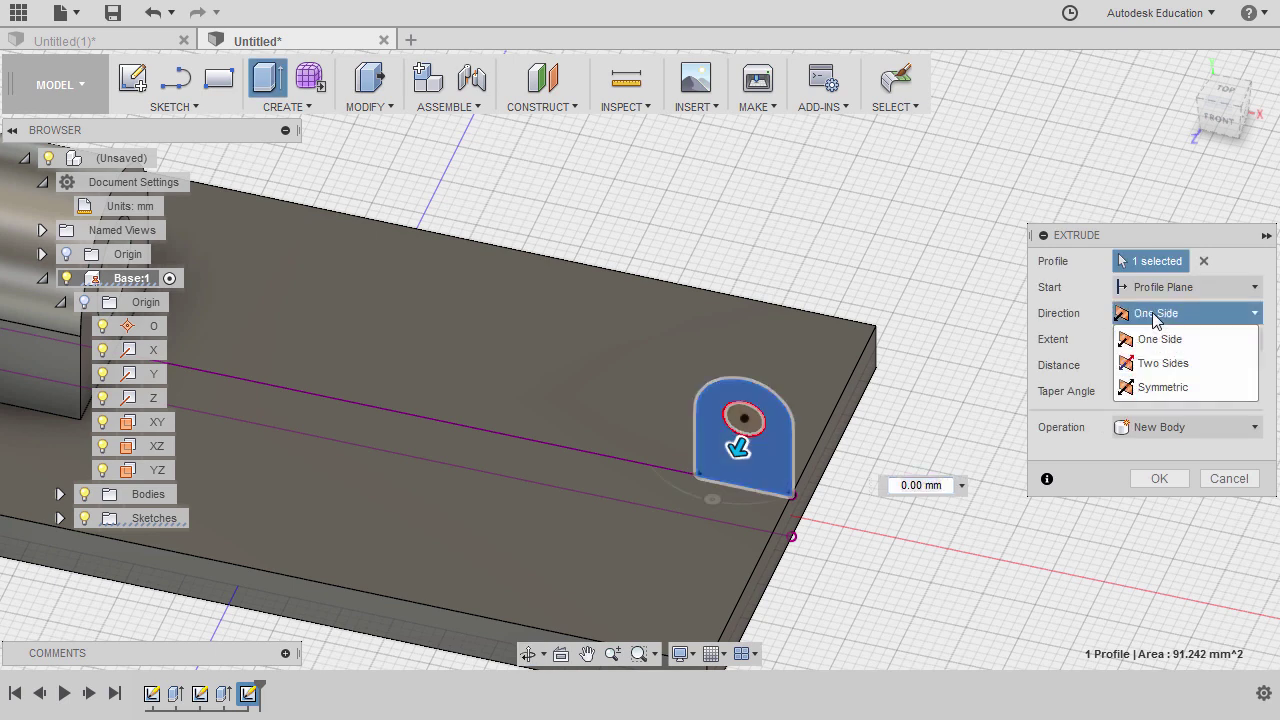
click(1172, 402)
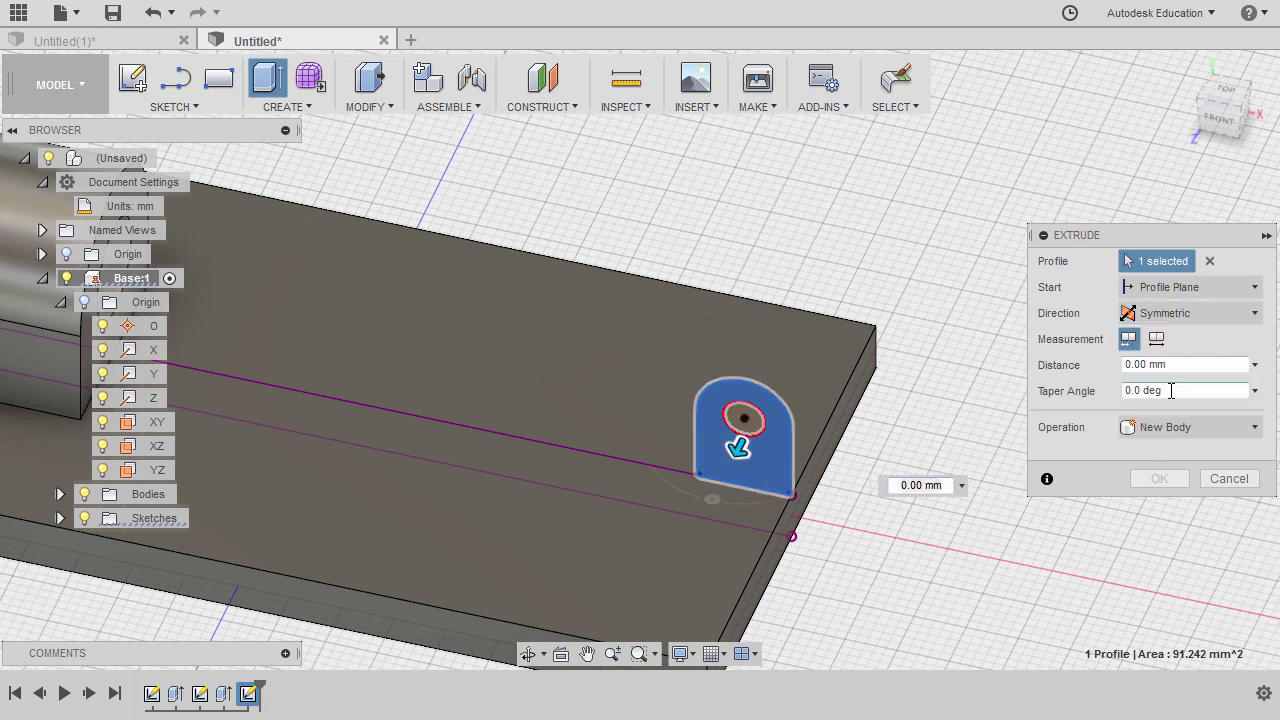
click(1156, 339)
click(1190, 365)
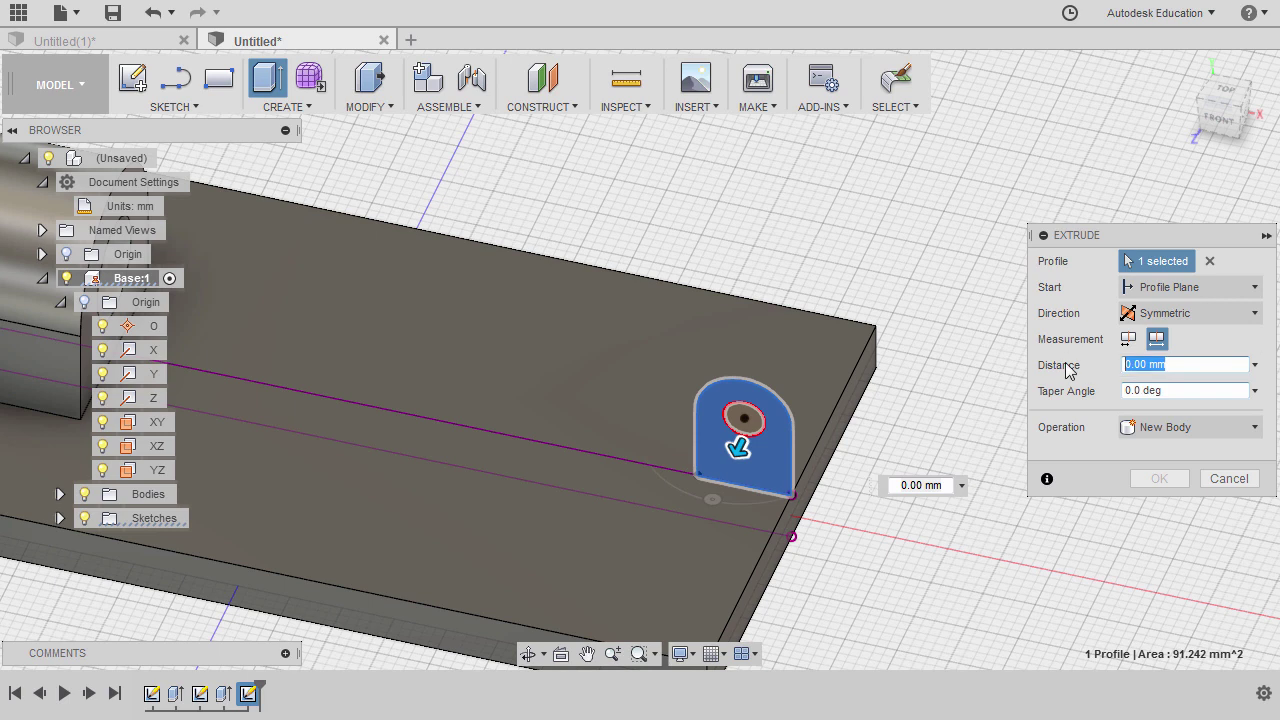
text(4)
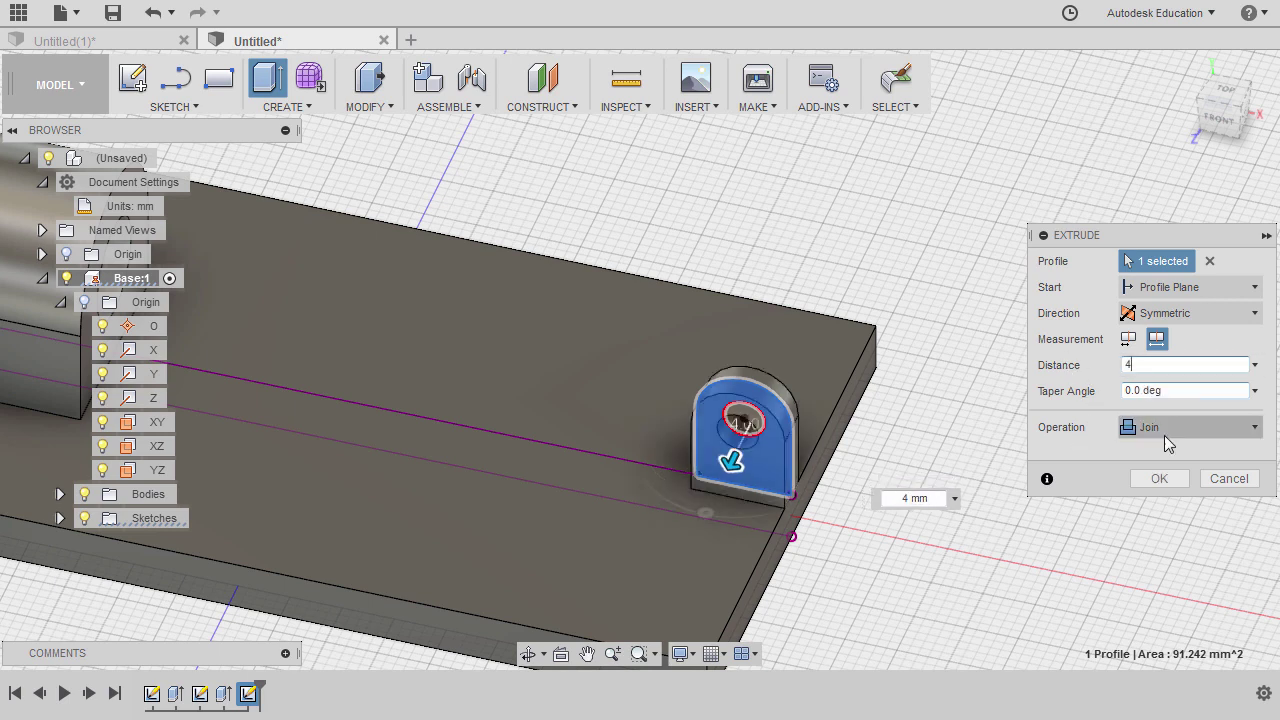
click(1162, 480)
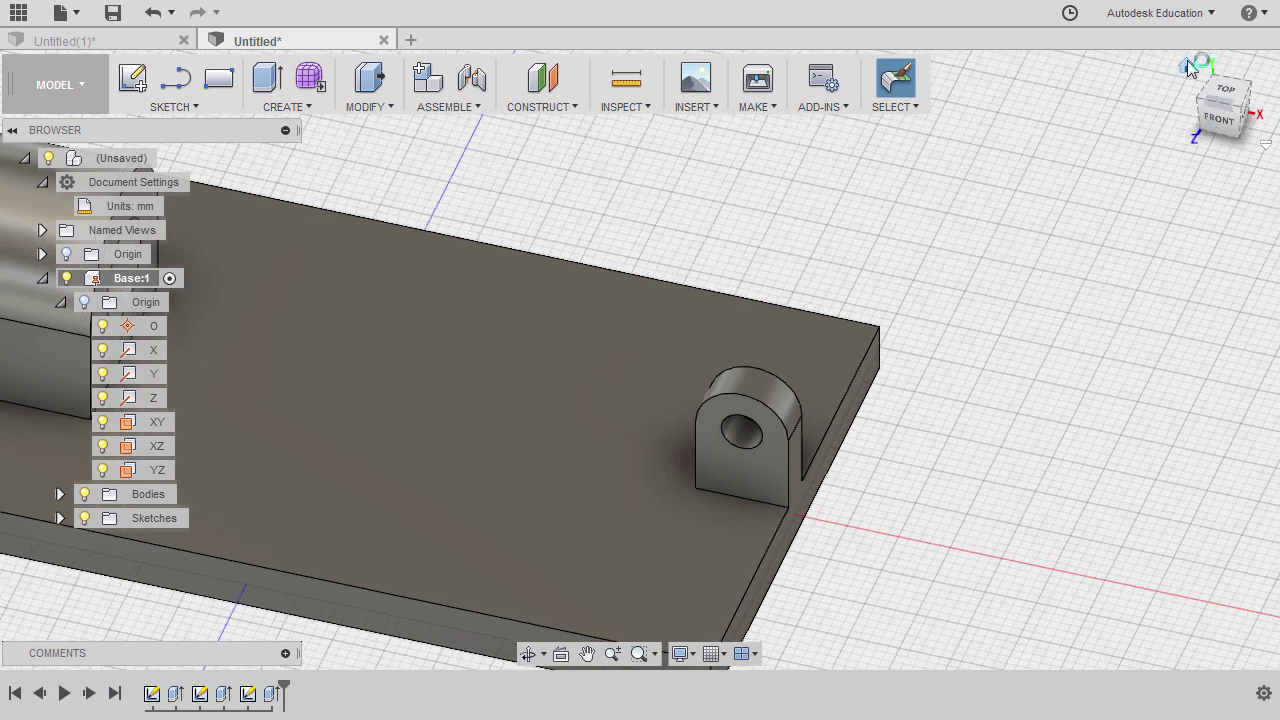
Fillet the plate's four vertical corner edges with a constant 5 mm radius
click(1186, 64)
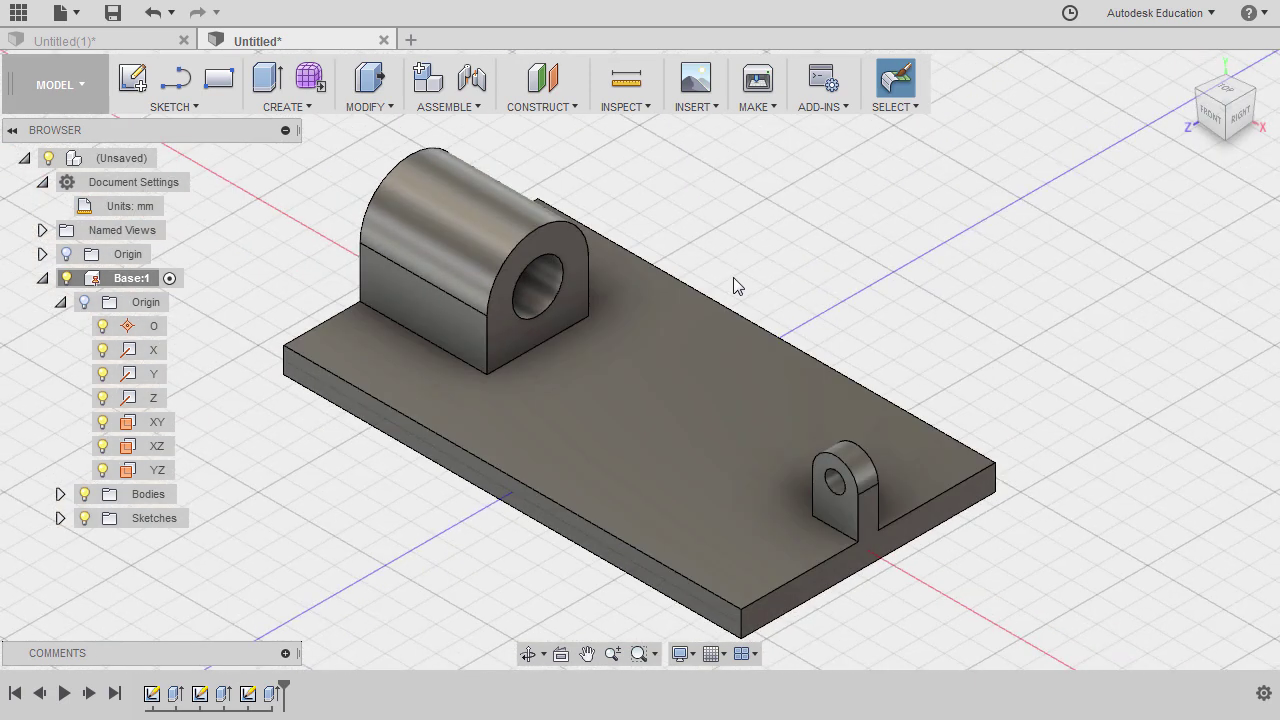
key(f)
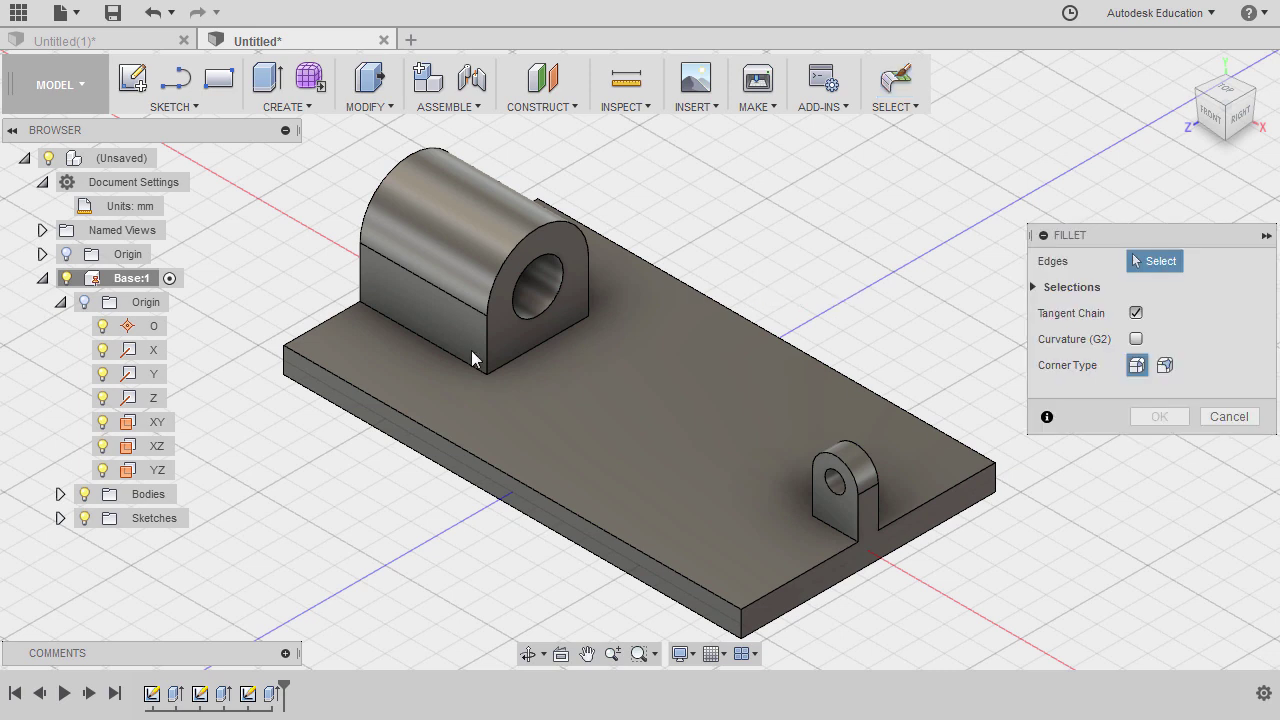
click(286, 366)
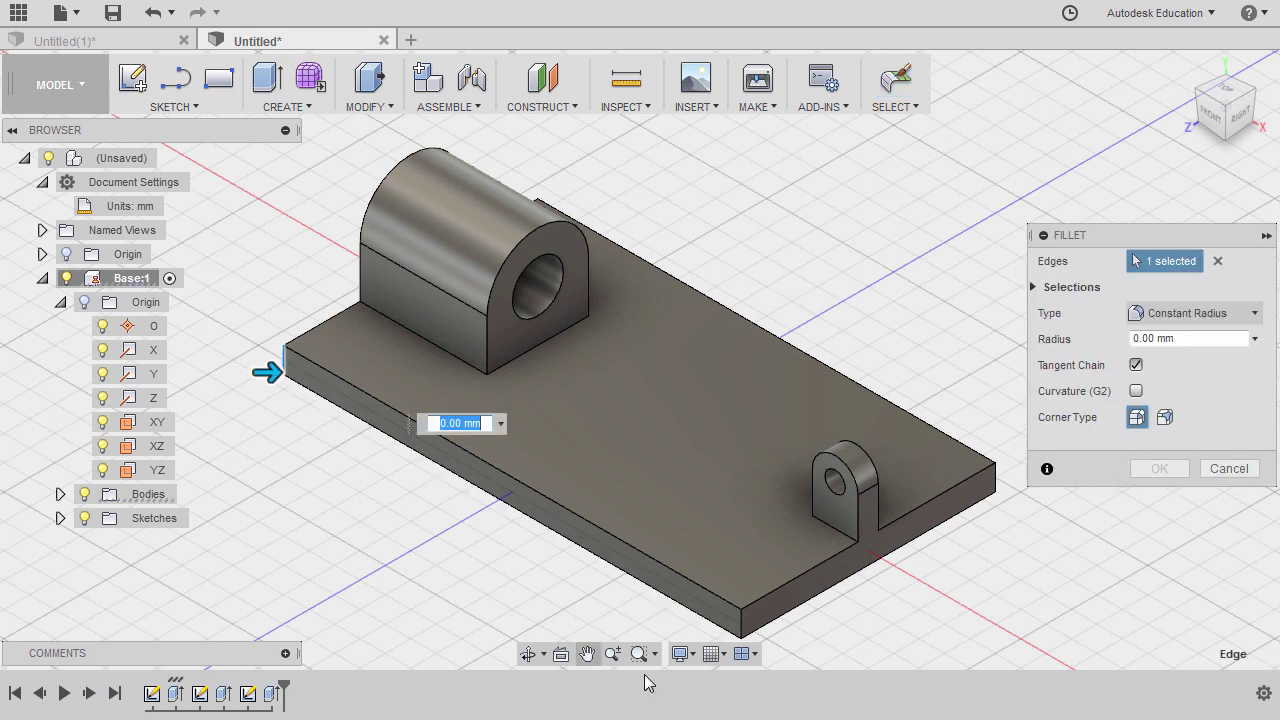
click(740, 620)
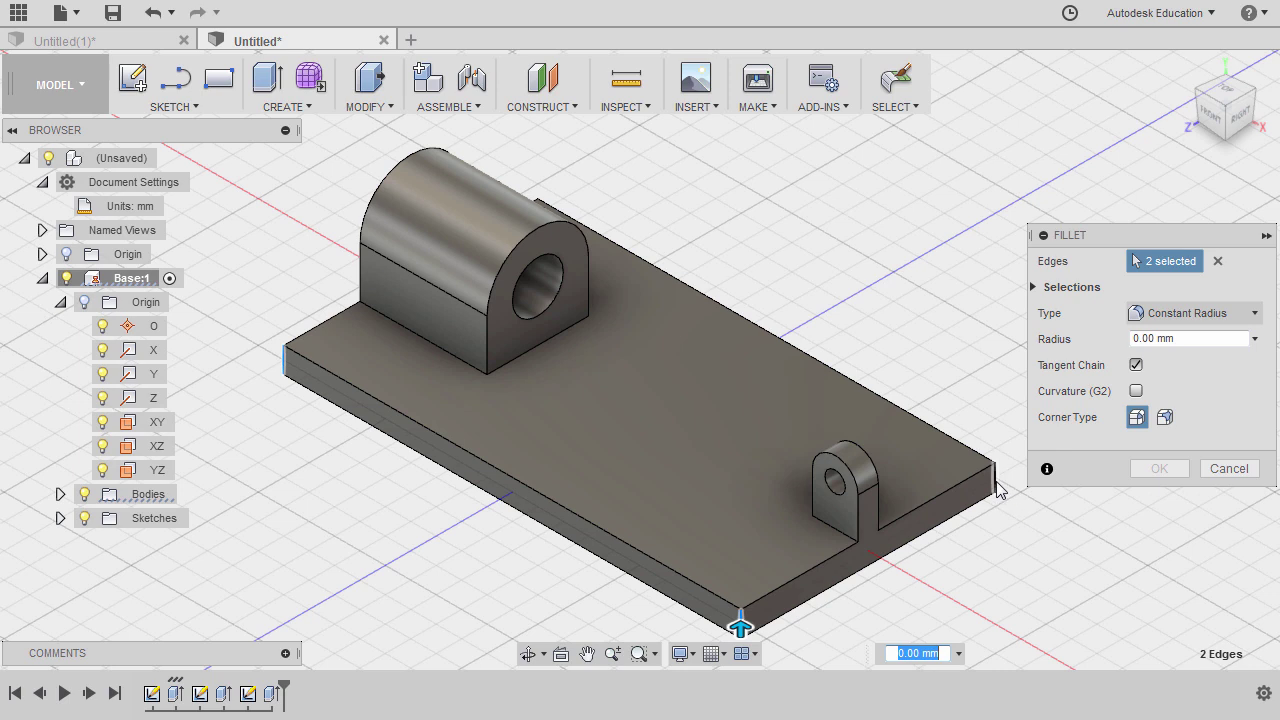
click(996, 480)
shift+middle_drag(899, 343, 987, 572)
click(716, 383)
shift+middle_drag(716, 383, 946, 394)
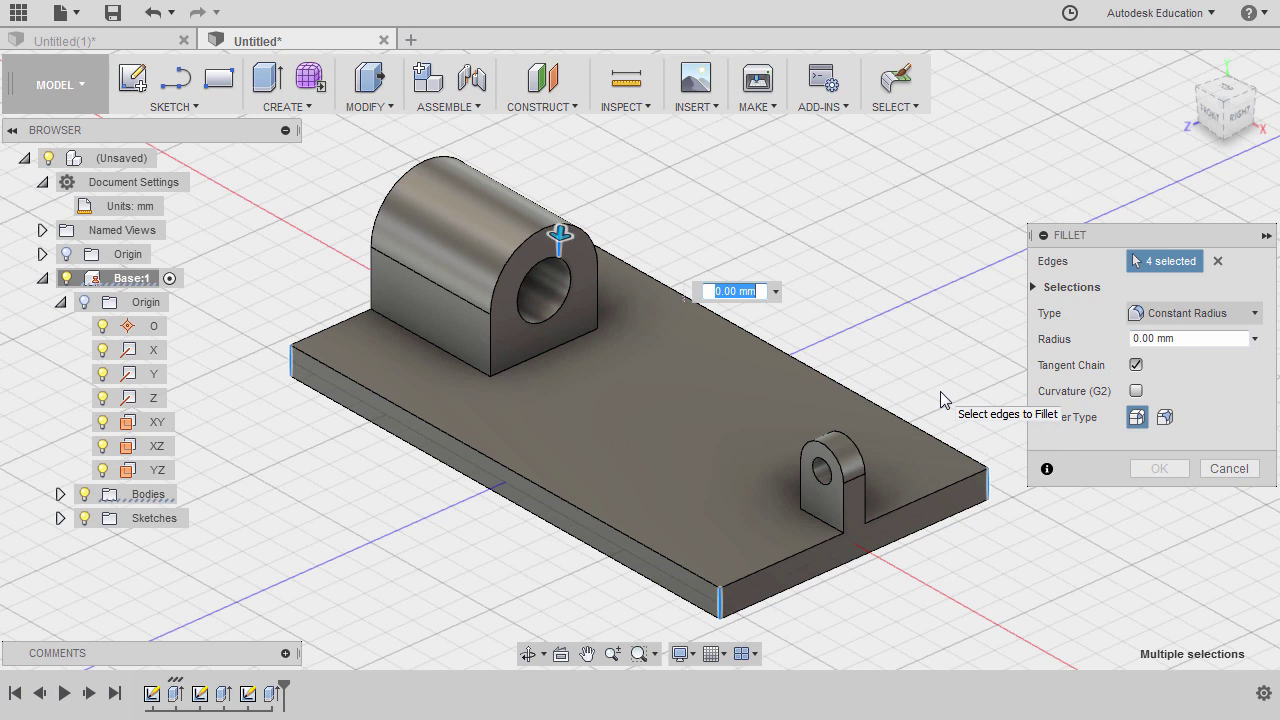
text(5)
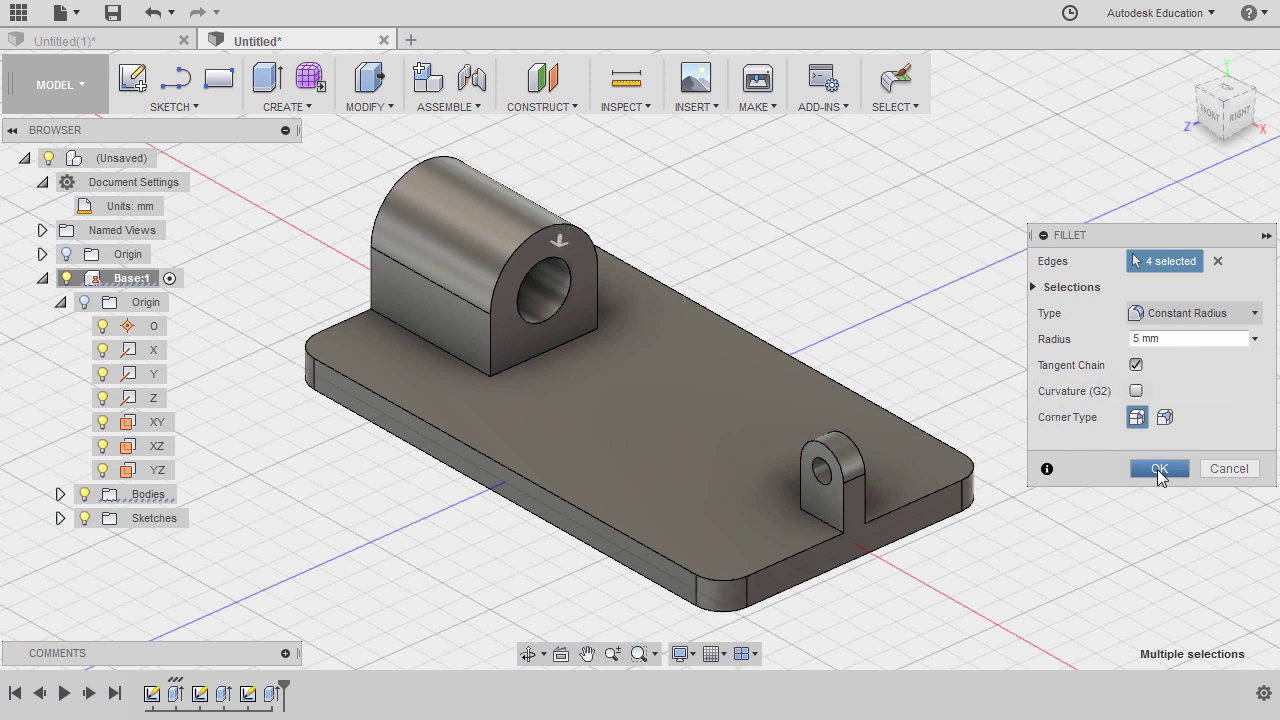
click(1159, 469)
Create and activate an empty component named Plunger under the top-level assembly
shift+middle_drag(1154, 477, 1066, 403)
click(1212, 108)
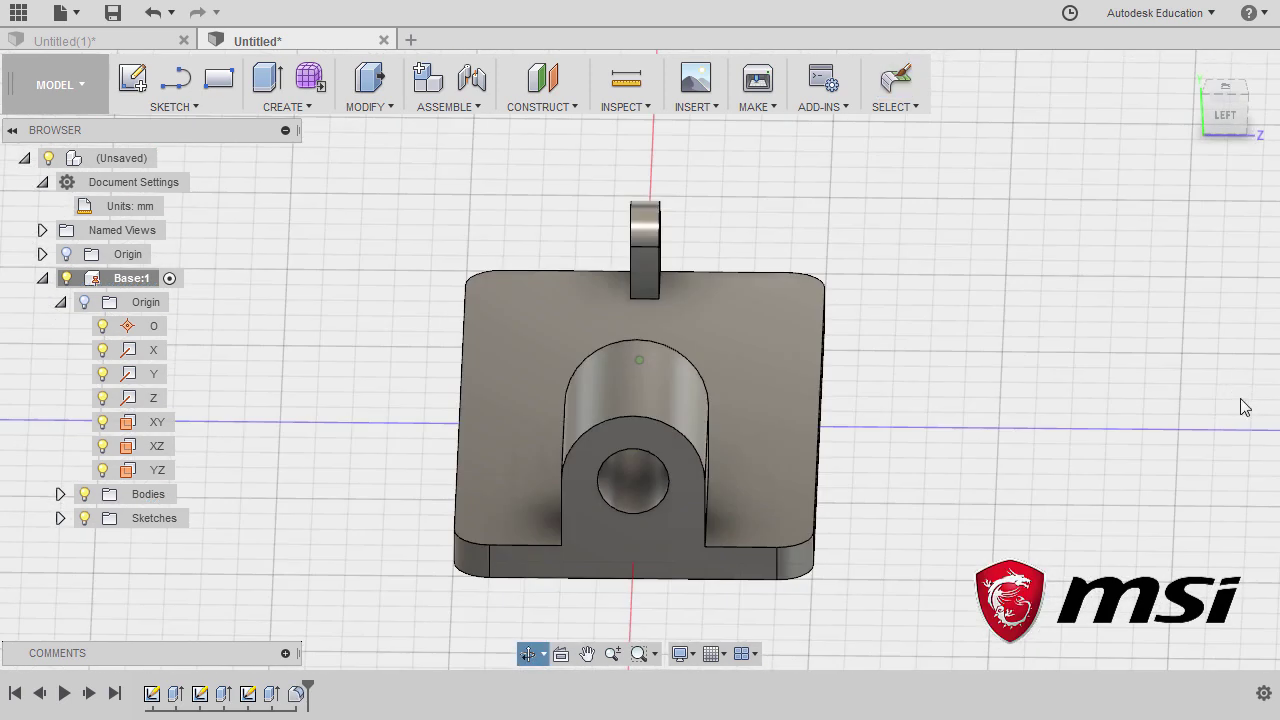
click(1183, 68)
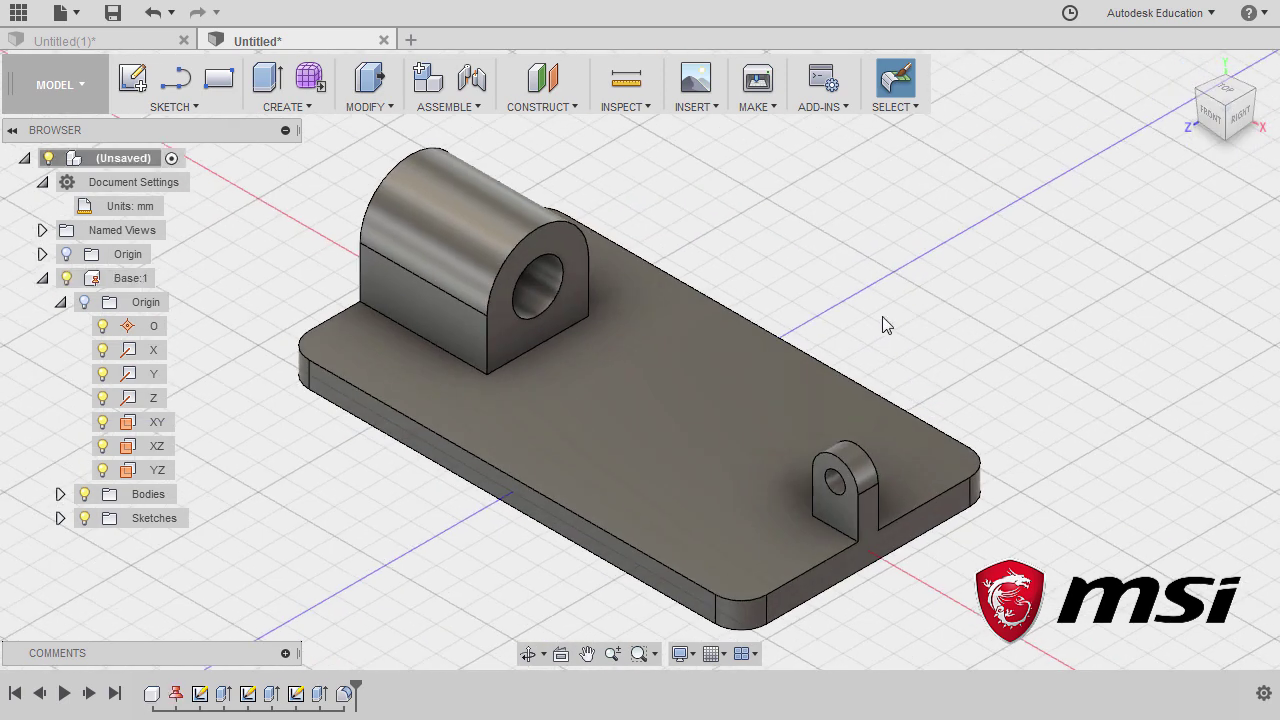
click(474, 110)
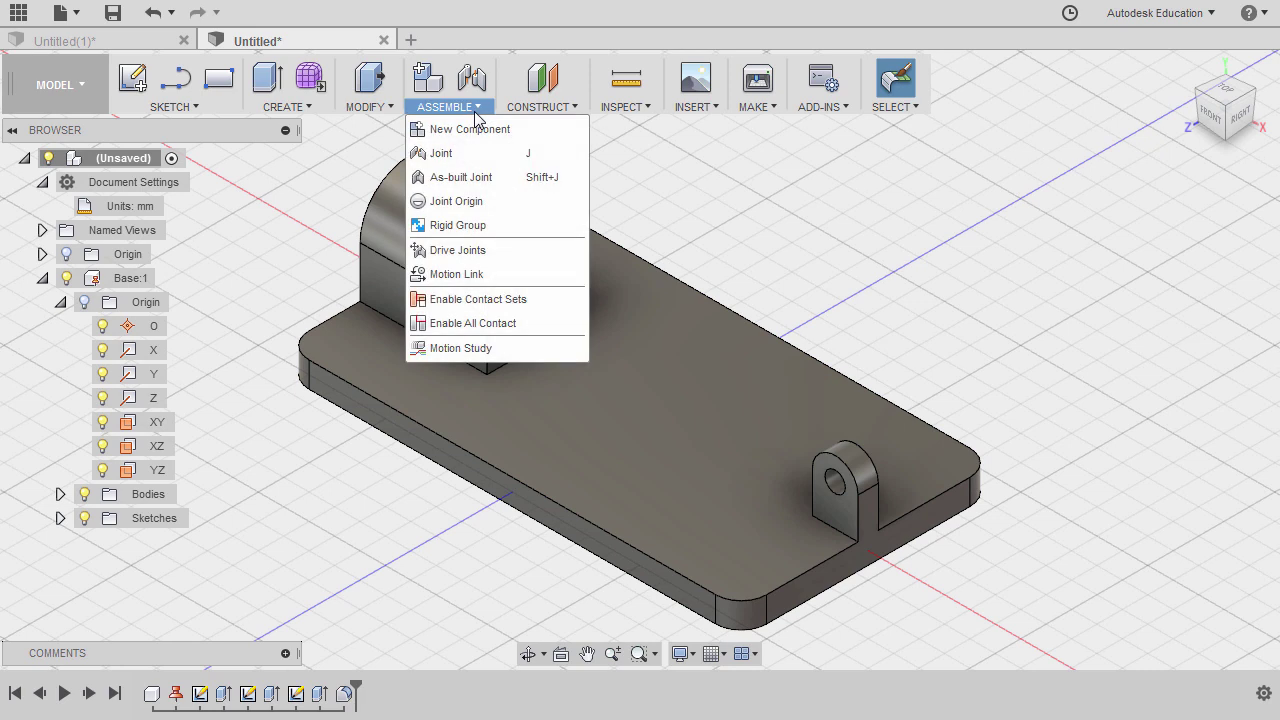
click(470, 129)
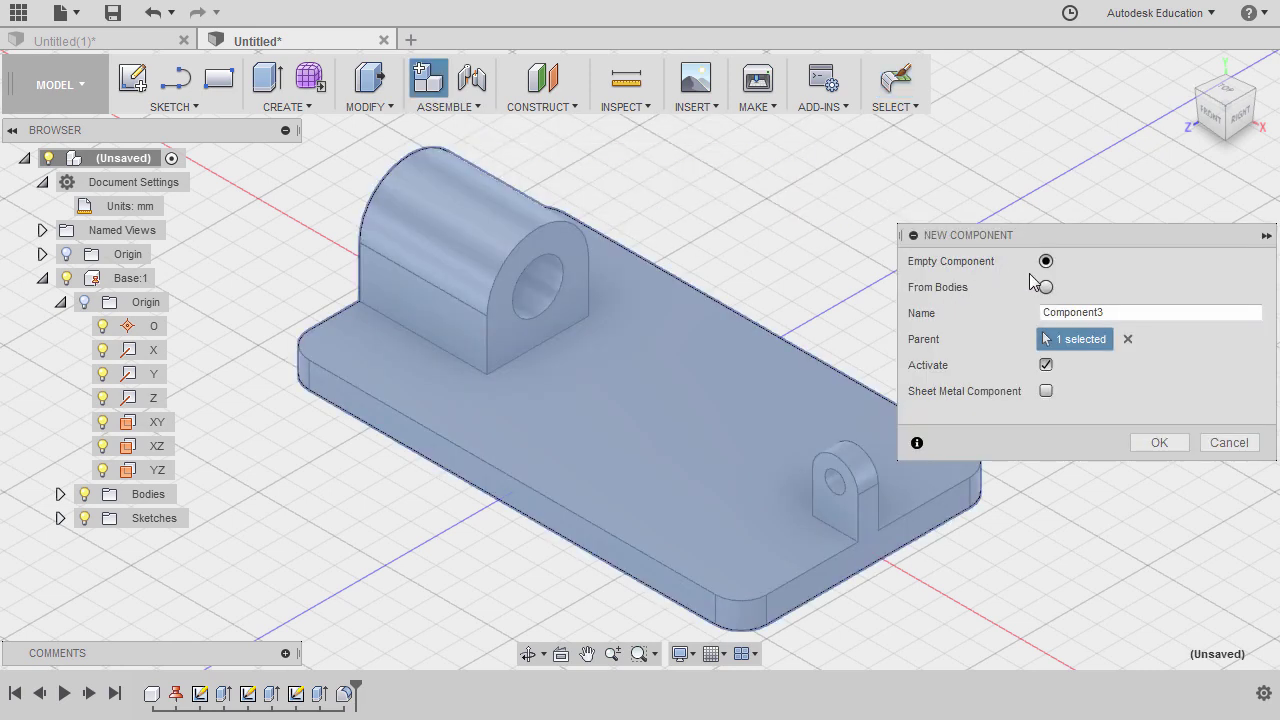
double_click(1129, 316)
click(1043, 316)
double_click(1043, 316)
text(Plunger)
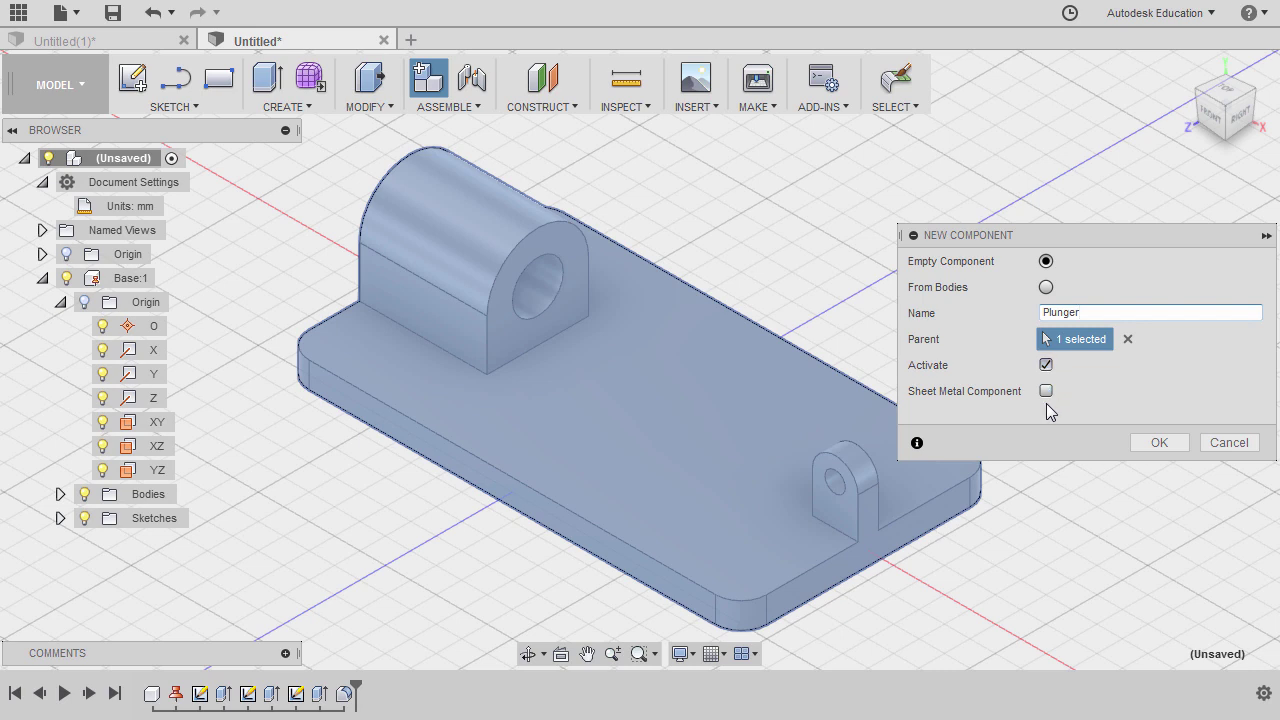
click(1159, 443)
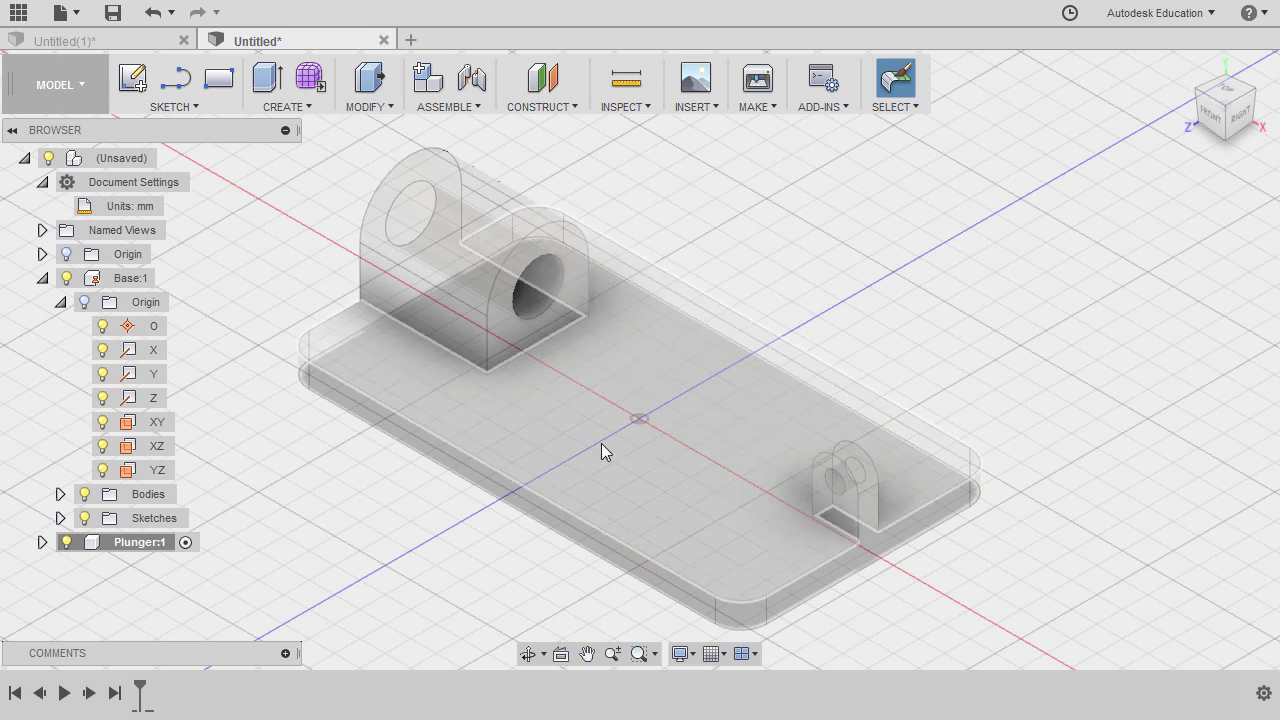
Isolate the Plunger component so the Base is hidden
right_click(146, 546)
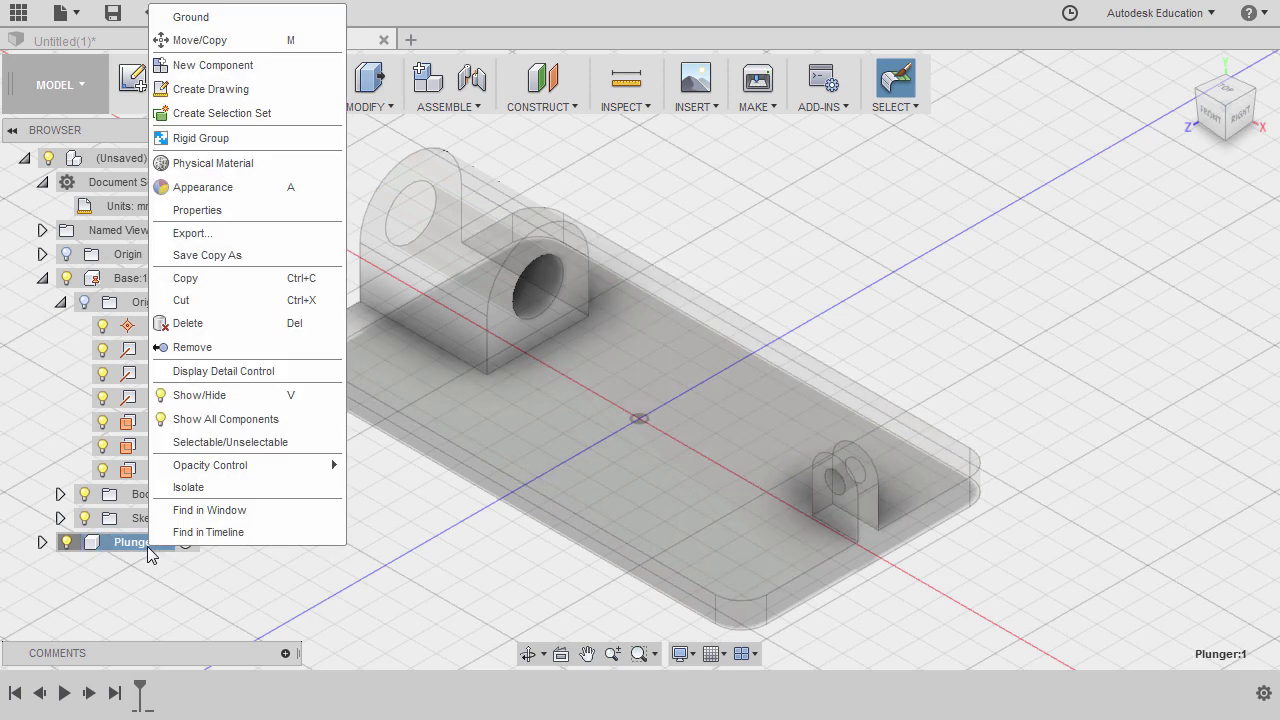
click(195, 490)
shift+middle_drag(470, 412, 557, 408)
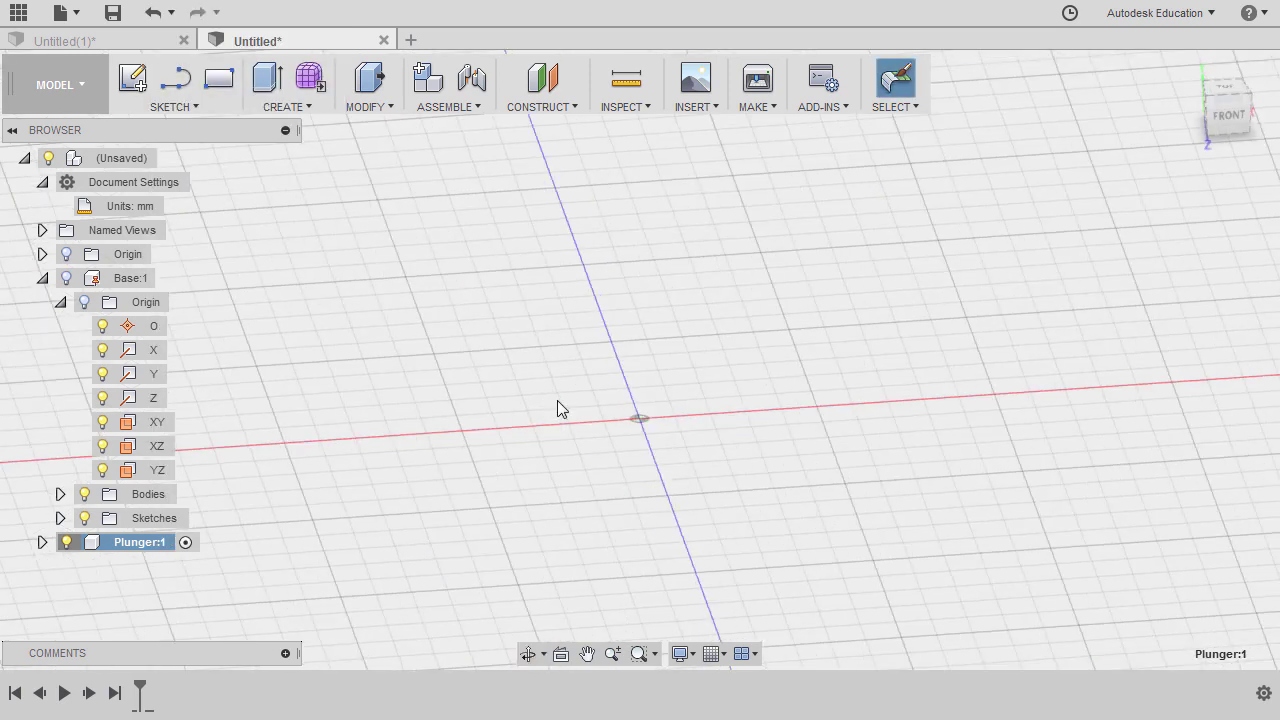
Sketch a 9 mm diameter circle centred on the origin on the Plunger's YZ plane
key(c)
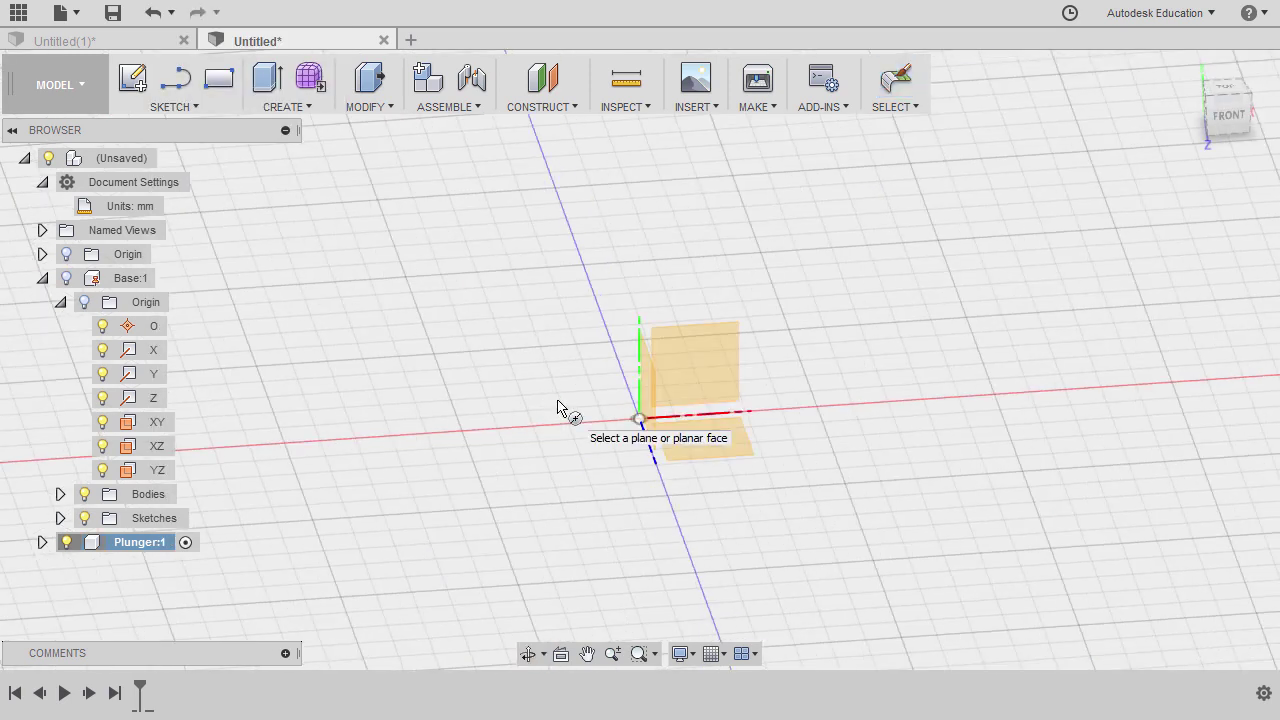
mouse_move(557, 408)
shift+middle_down()
mouse_move(634, 394)
mouse_move(657, 417)
mouse_move(680, 410)
shift+middle_up()
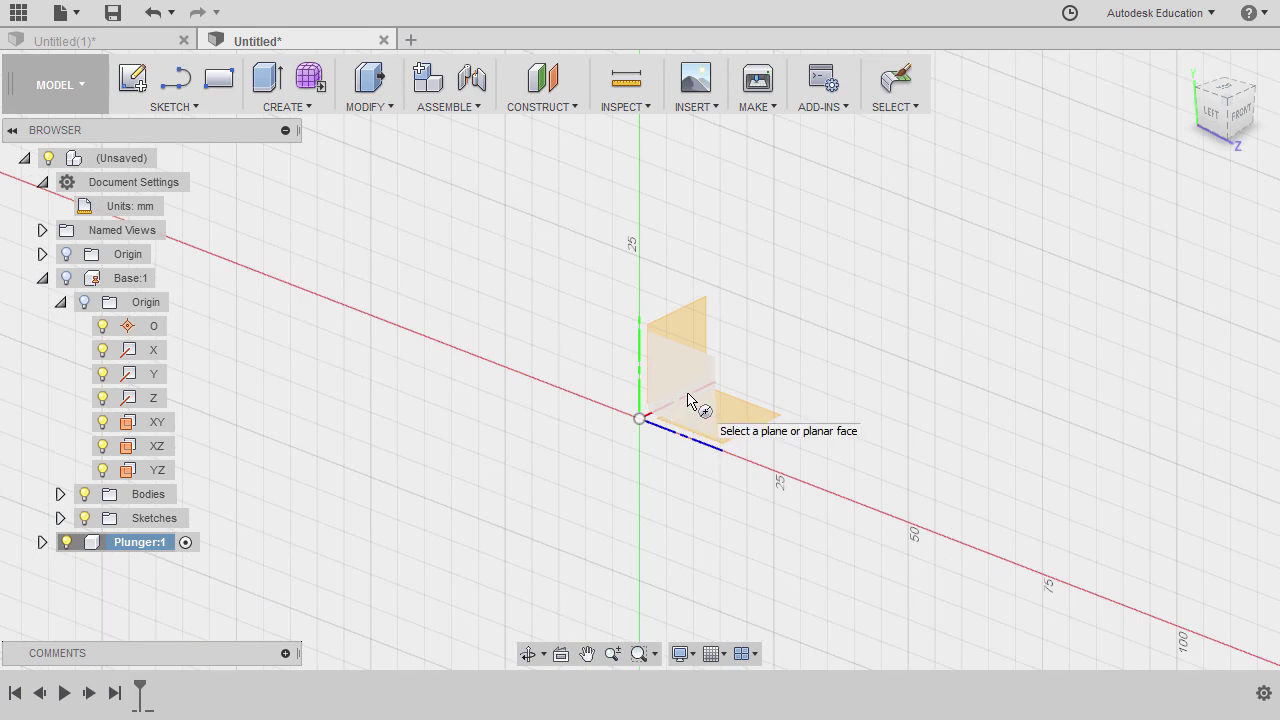
click(688, 400)
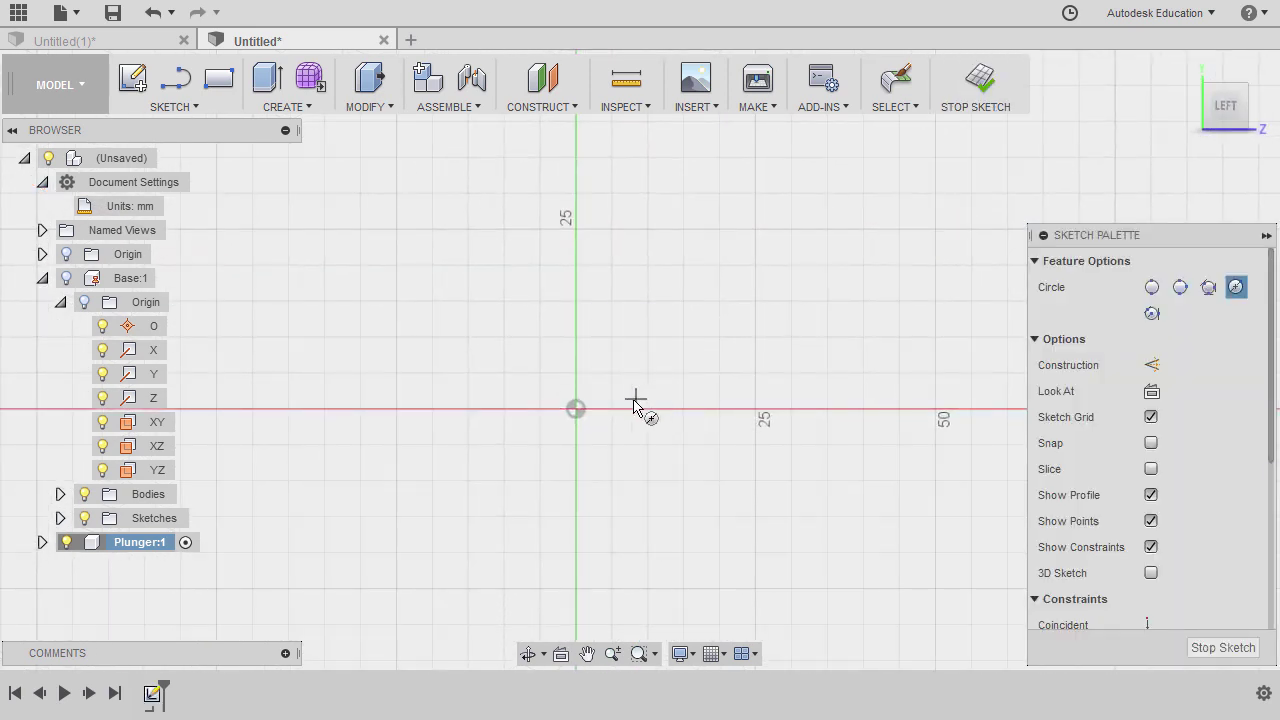
click(577, 409)
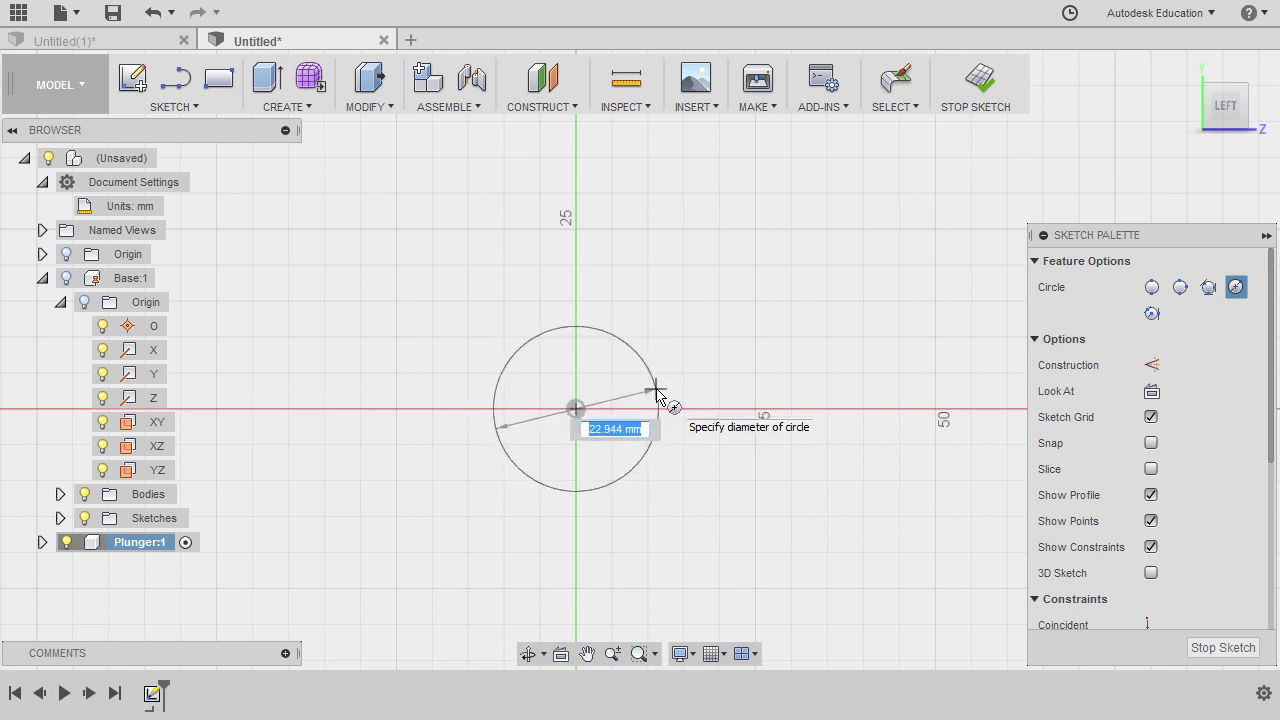
text(9)
key(Tab)
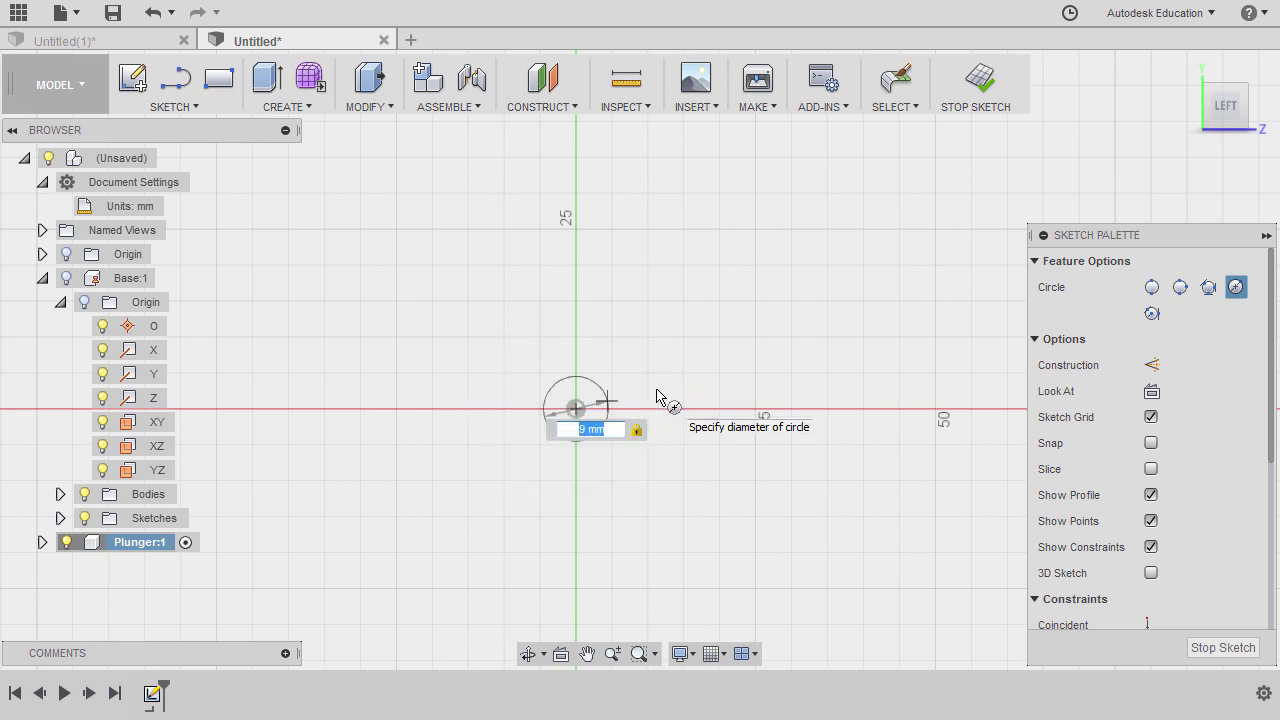
key(Return)
Extrude the 9 mm circle symmetrically as a new body with a whole length of 80 mm
key(e)
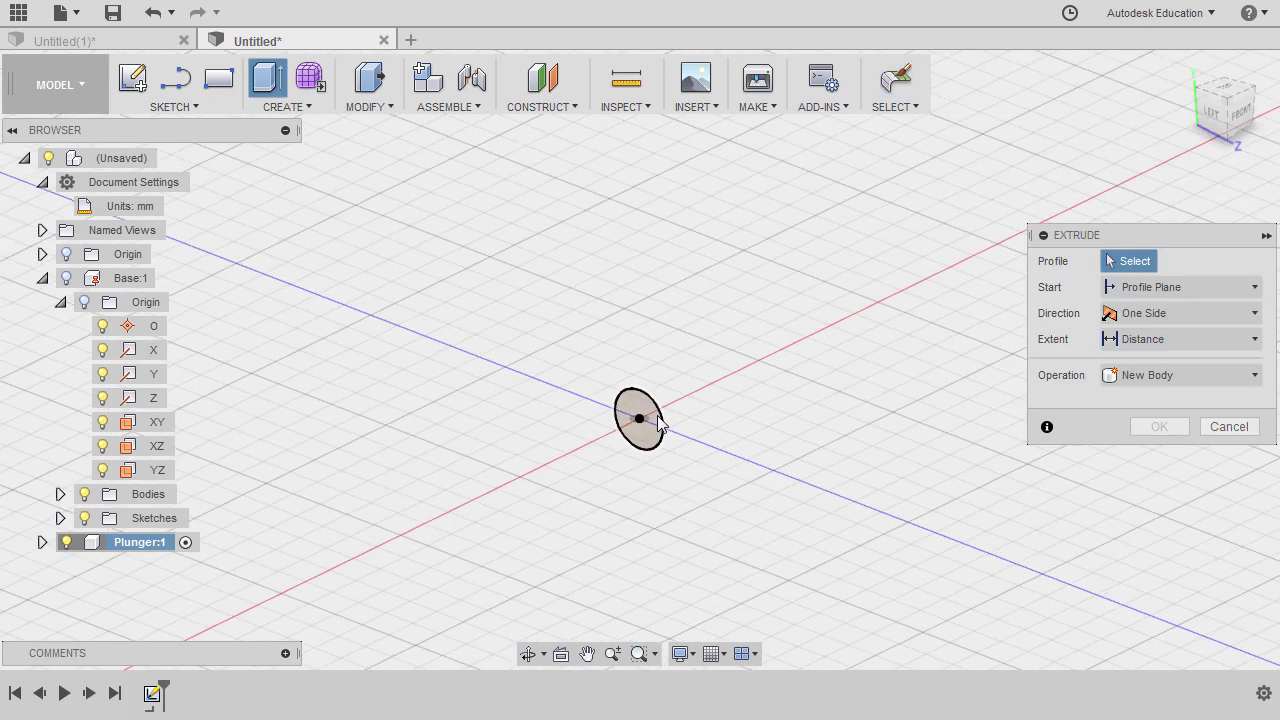
click(645, 405)
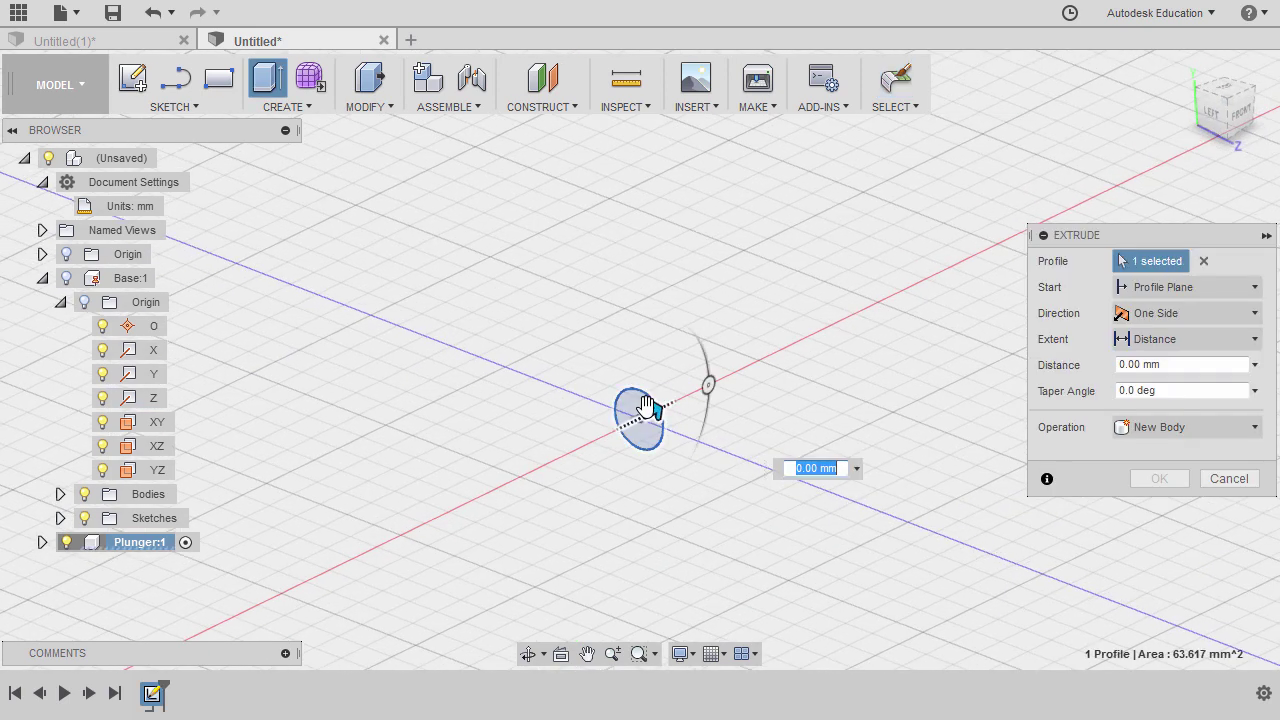
click(1177, 321)
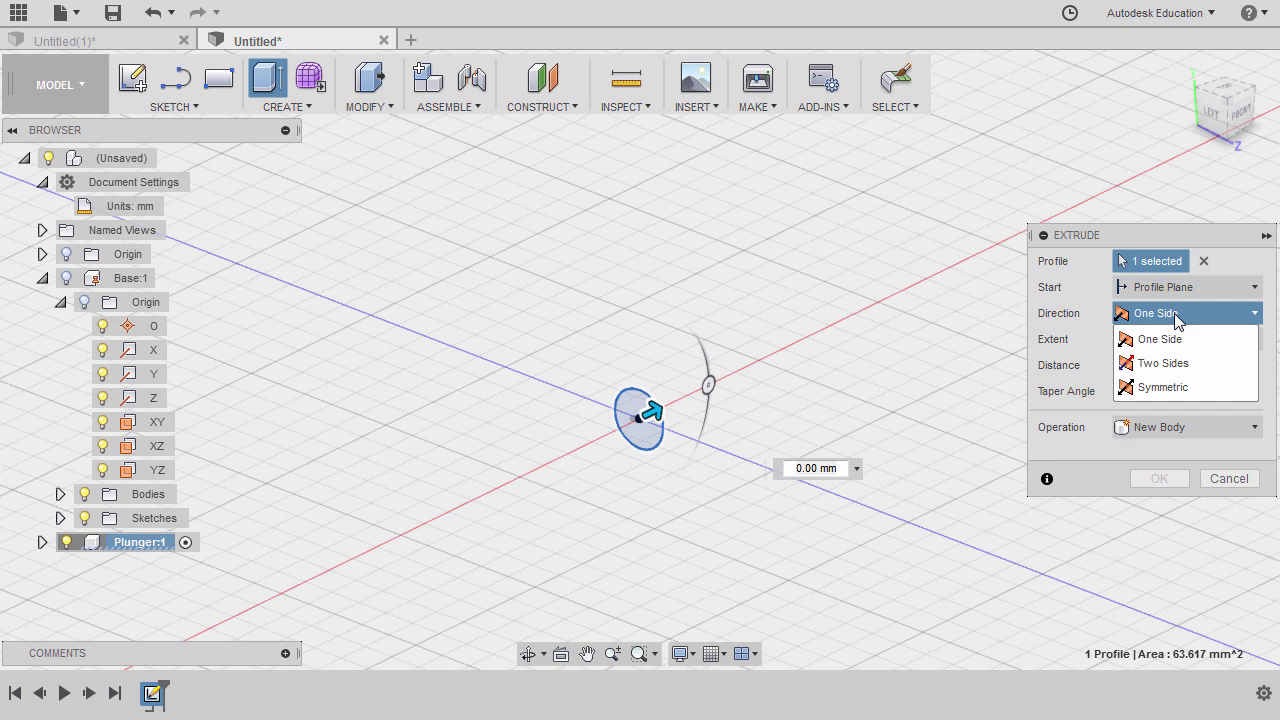
click(1185, 387)
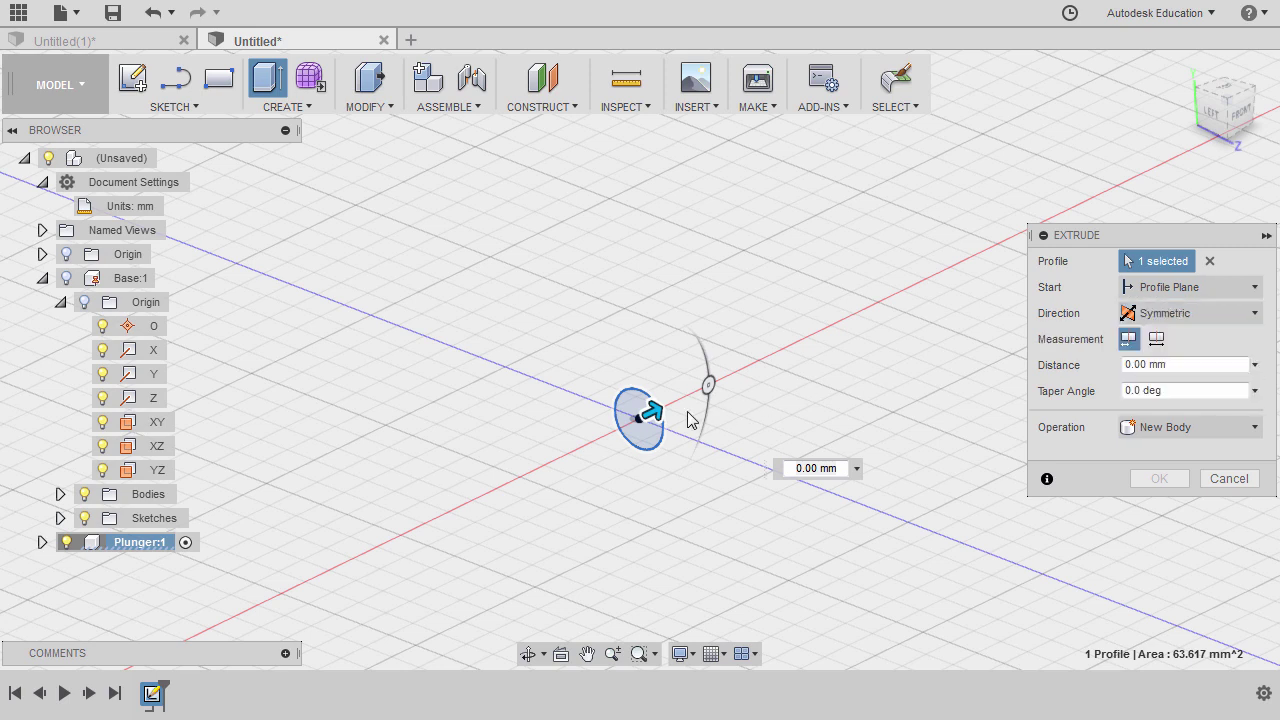
drag(652, 413, 851, 320)
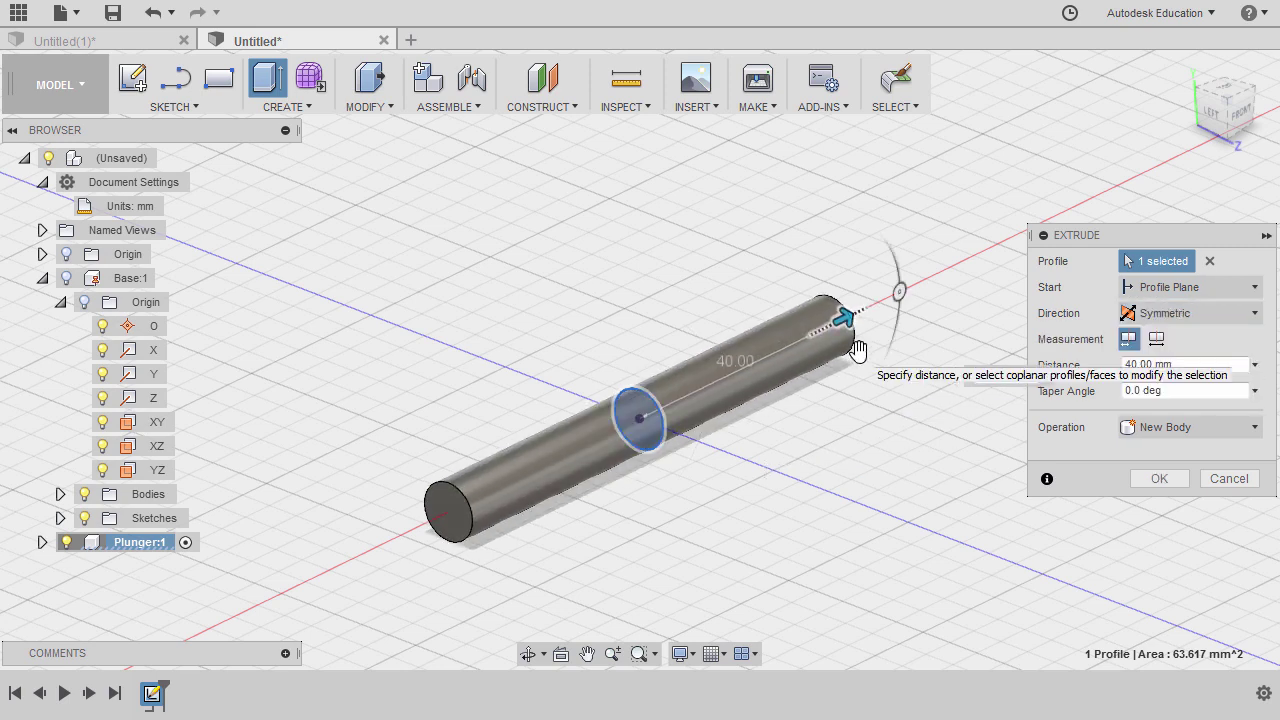
click(1156, 339)
text(80)
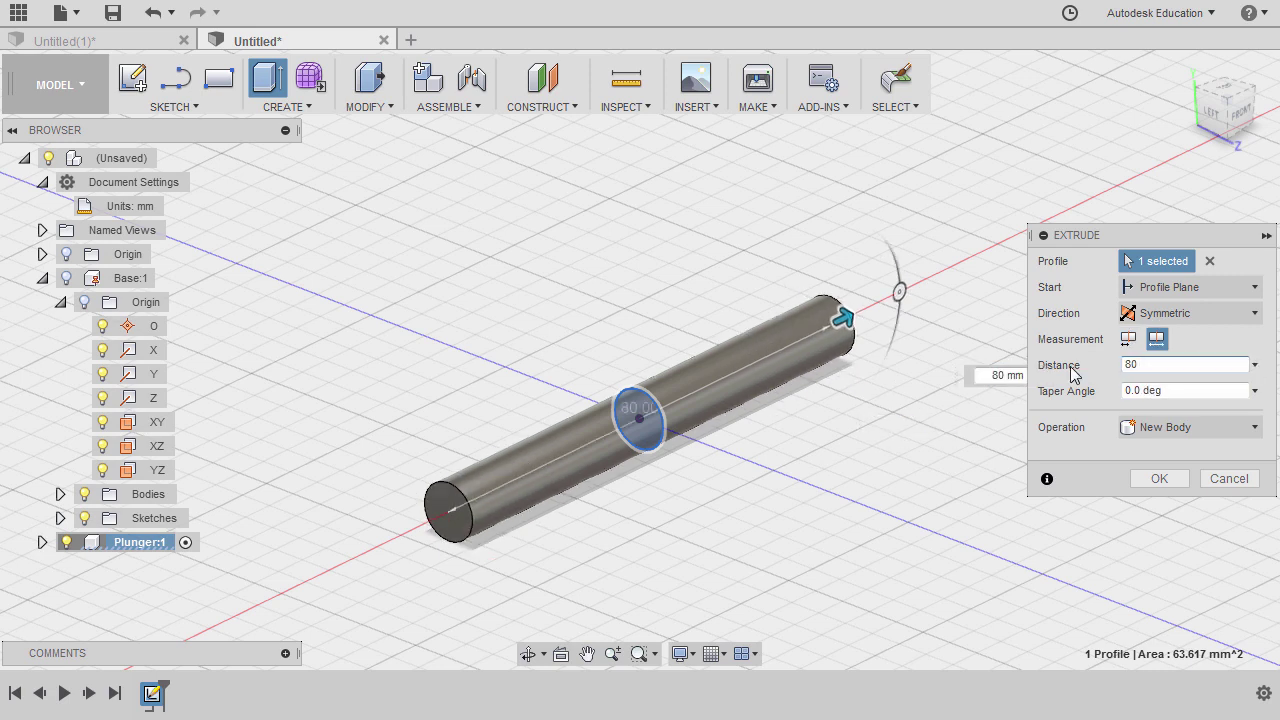
click(1160, 479)
click(1186, 68)
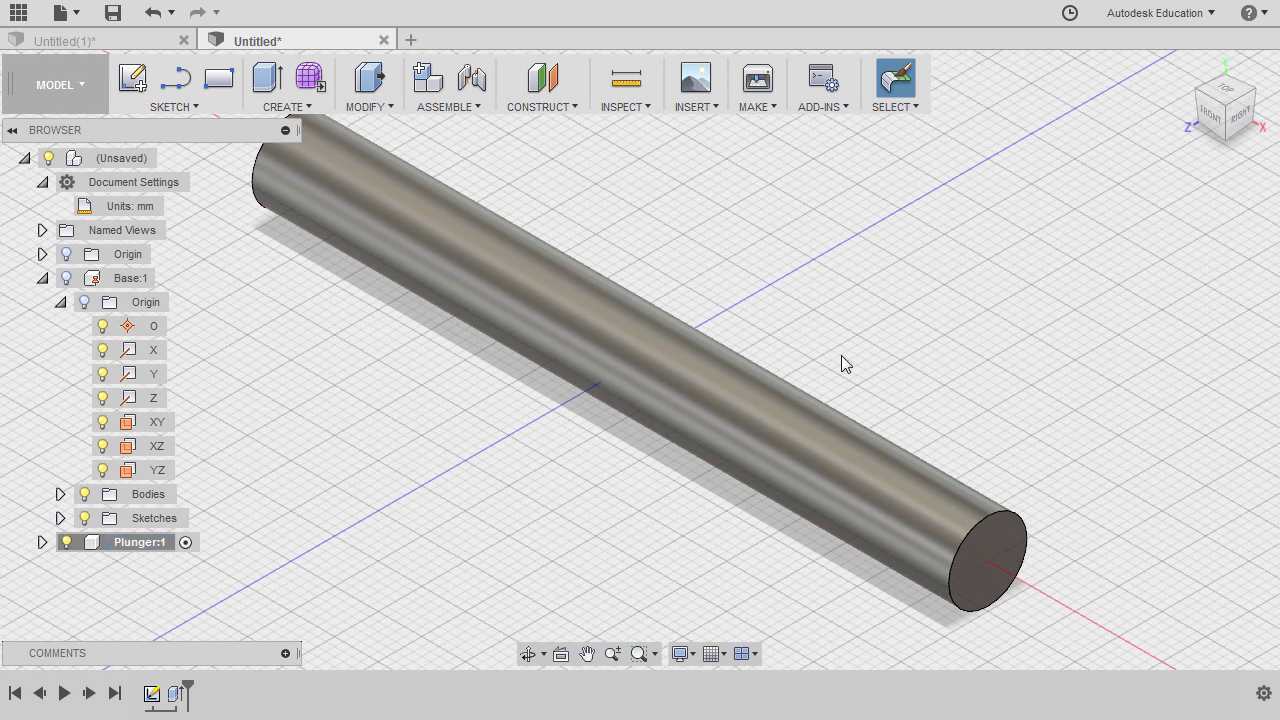
Hide the Plunger and create and activate an empty top-level component named Link
click(106, 541)
click(67, 543)
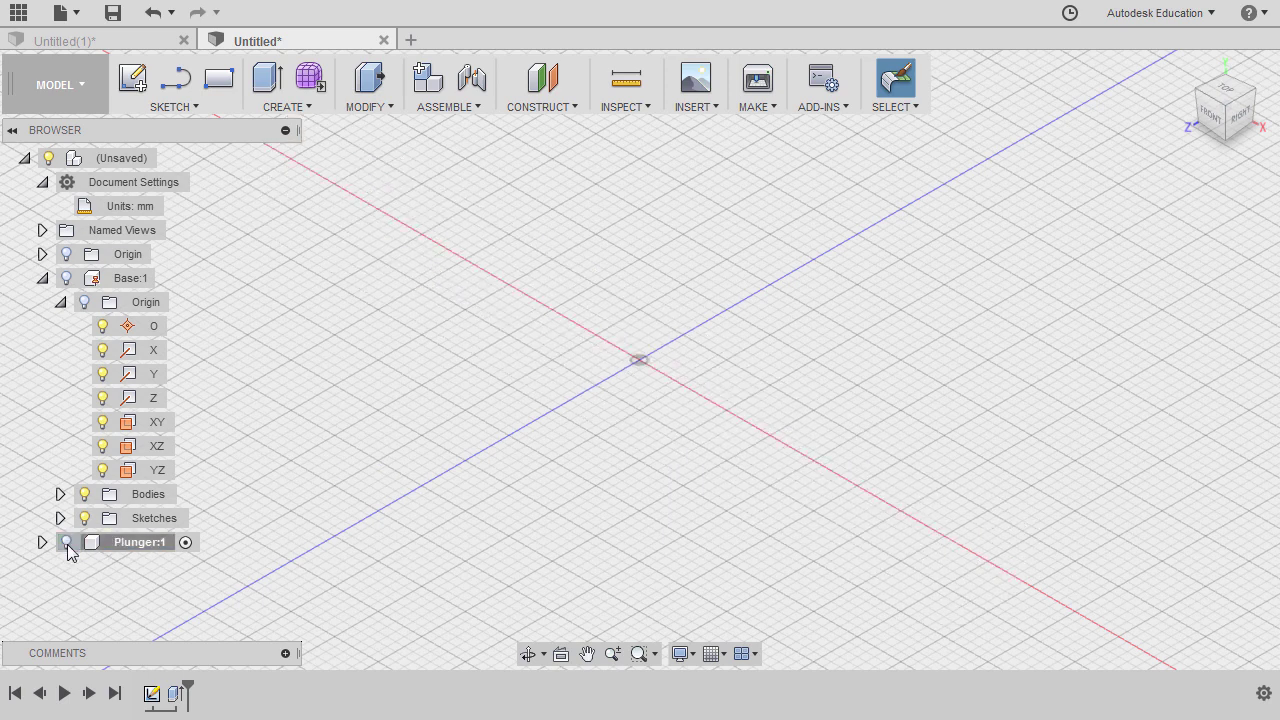
right_click(115, 163)
click(135, 195)
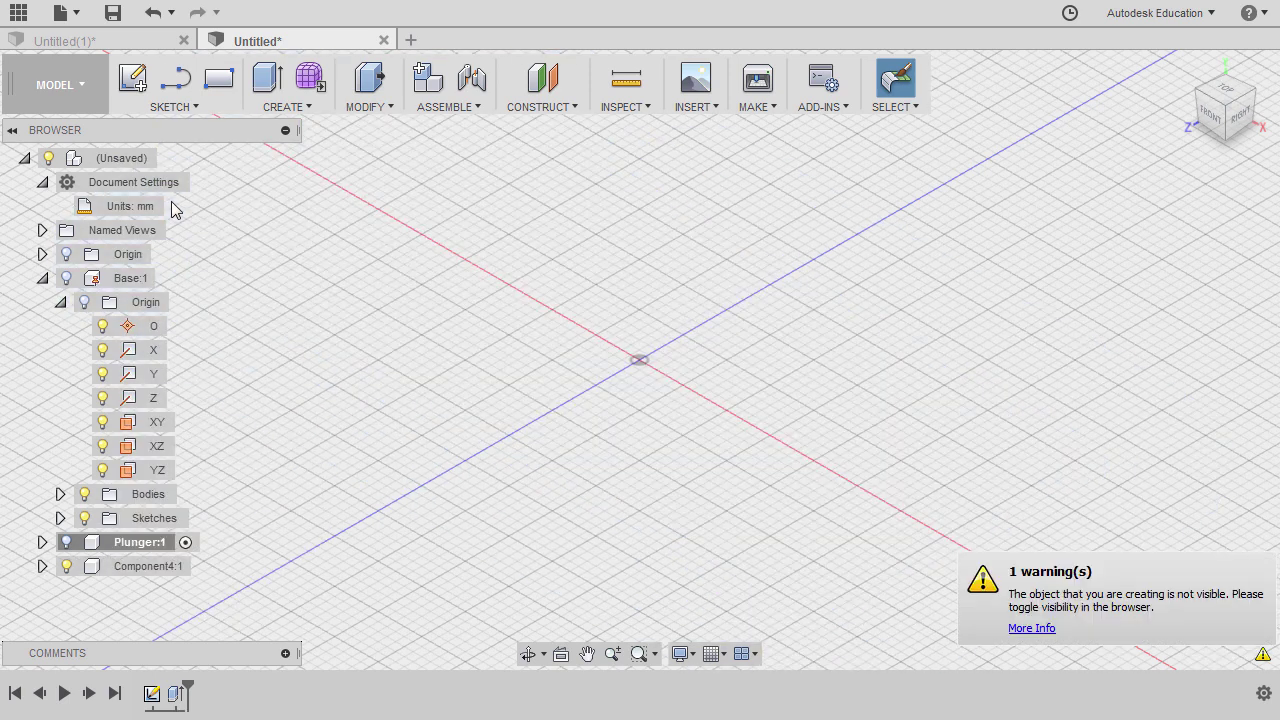
click(156, 575)
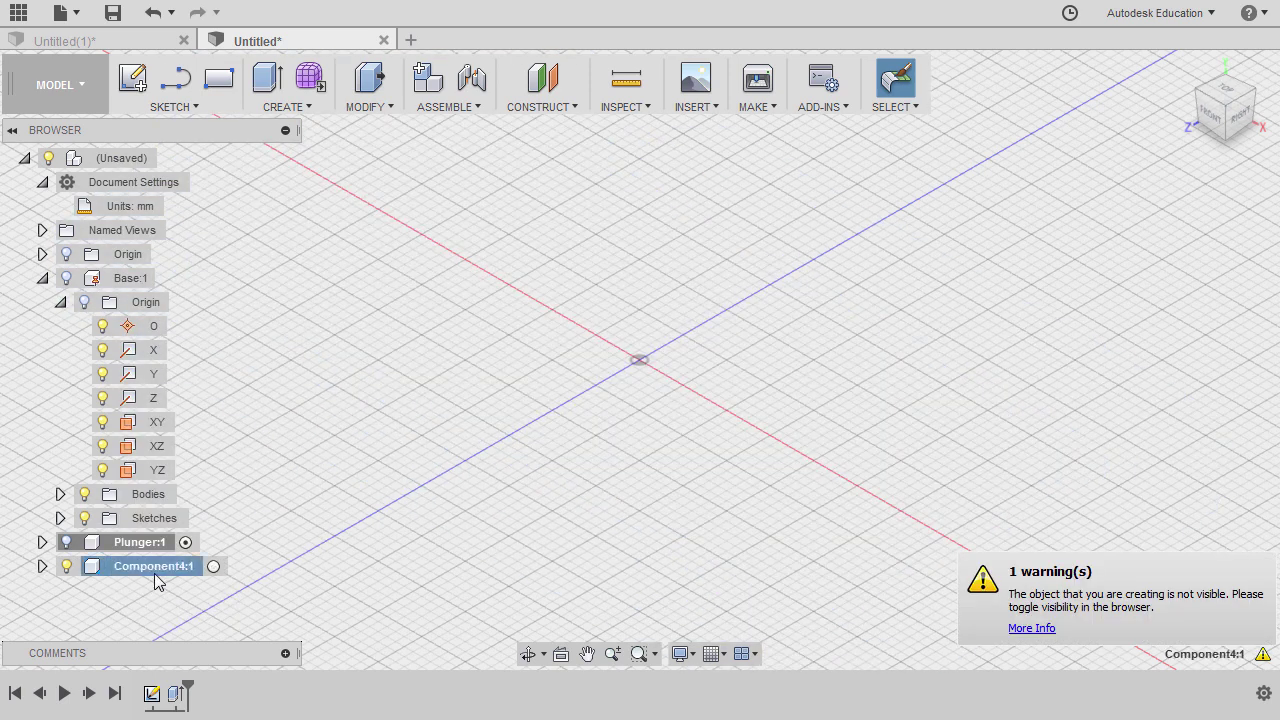
double_click(156, 575)
text(Link)
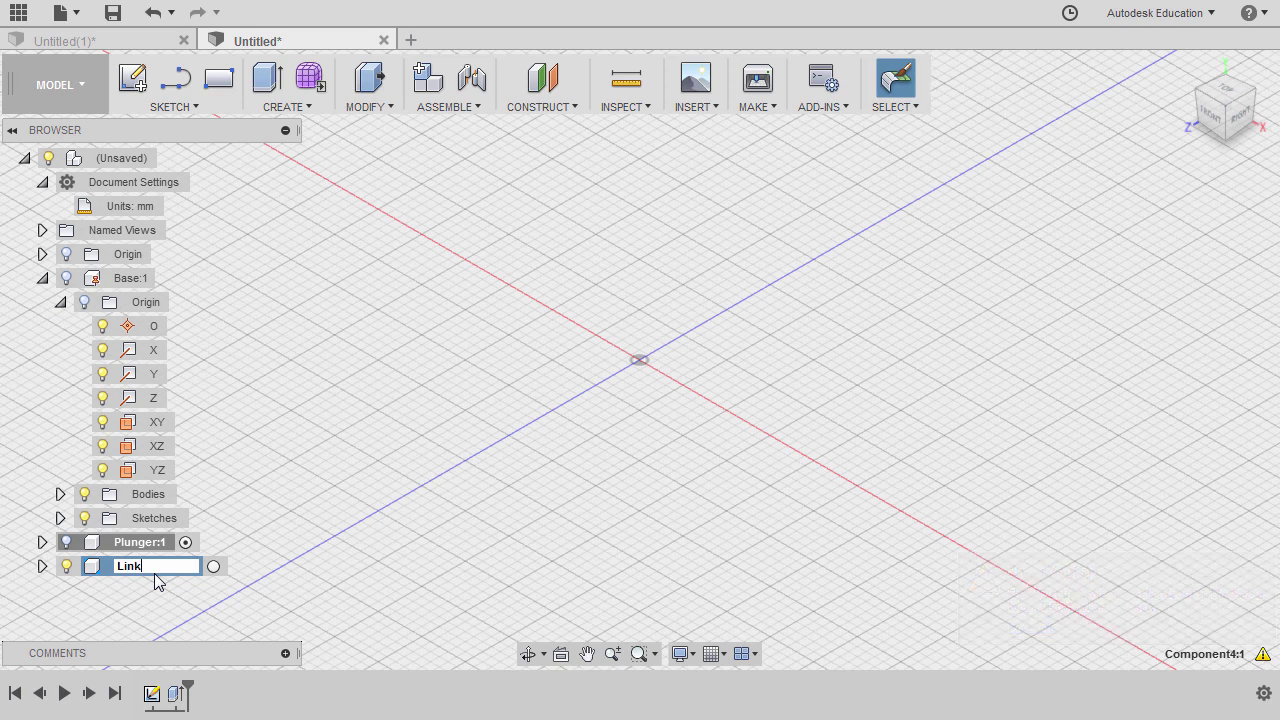
key(Return)
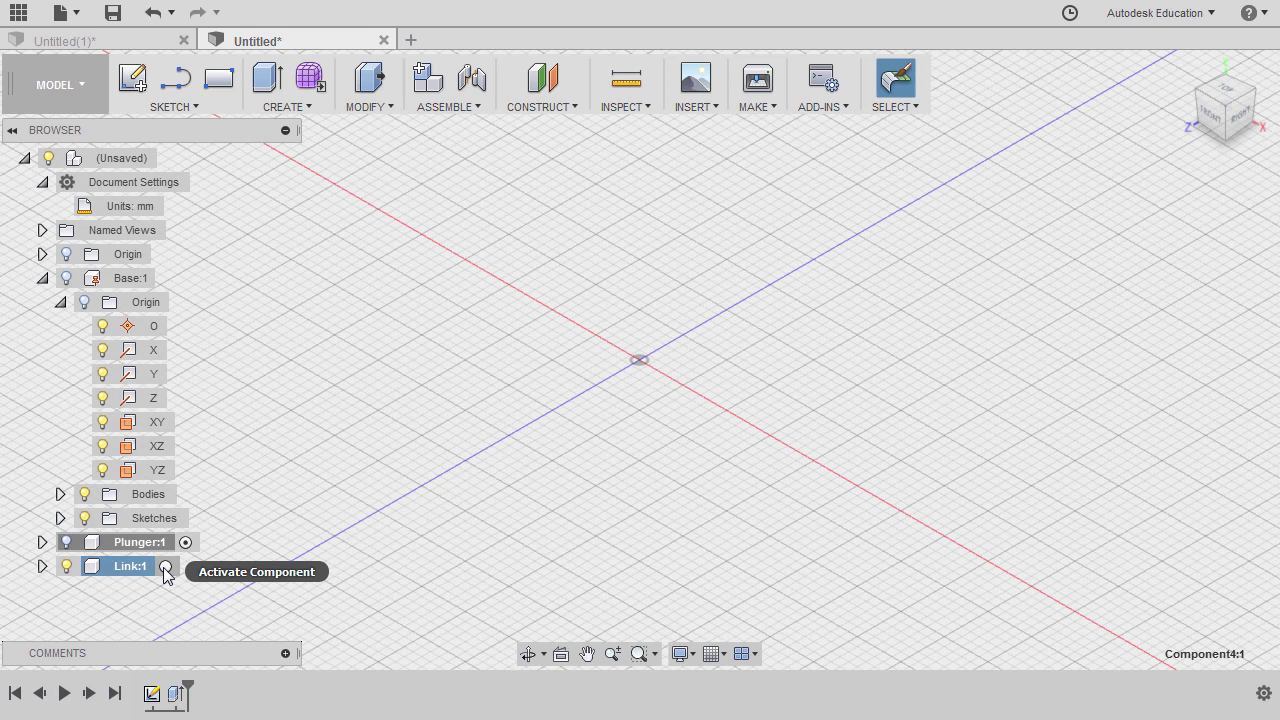
click(165, 567)
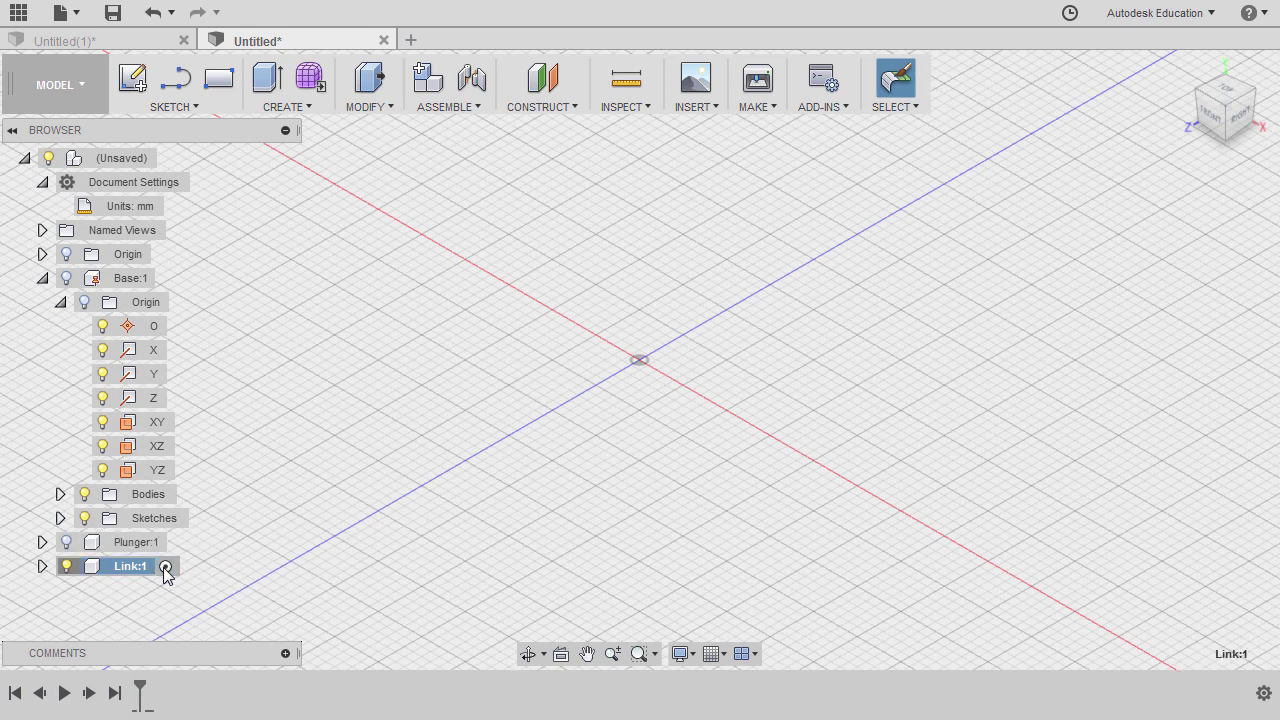
Sketch a horizontal centre-to-centre slot above the origin on the XY plane, with its centres about 27 mm apart
click(174, 108)
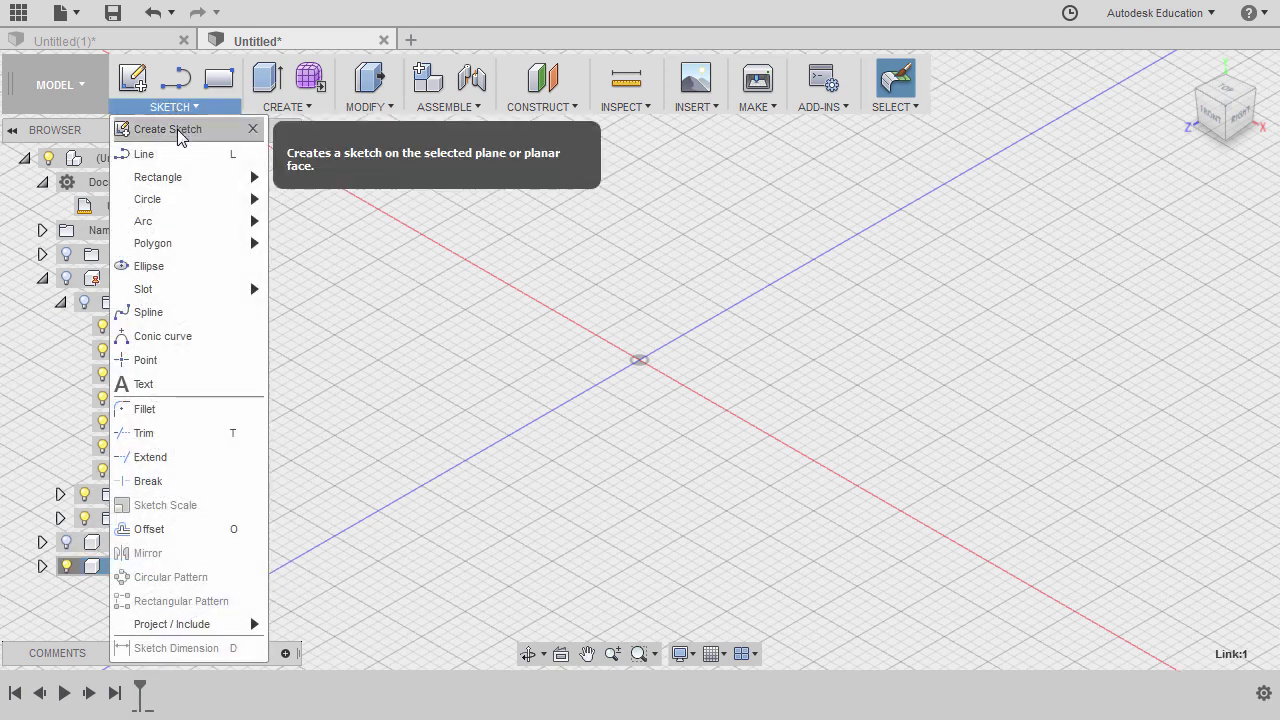
mouse_move(200, 291)
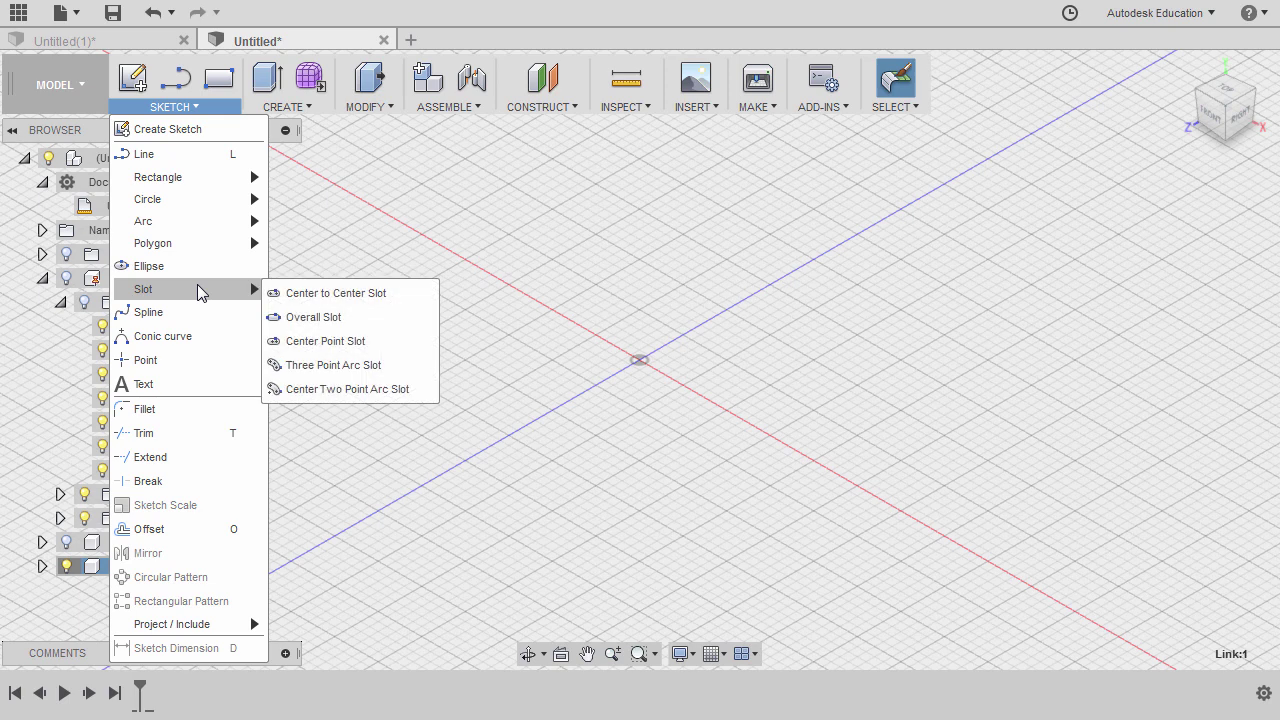
click(338, 296)
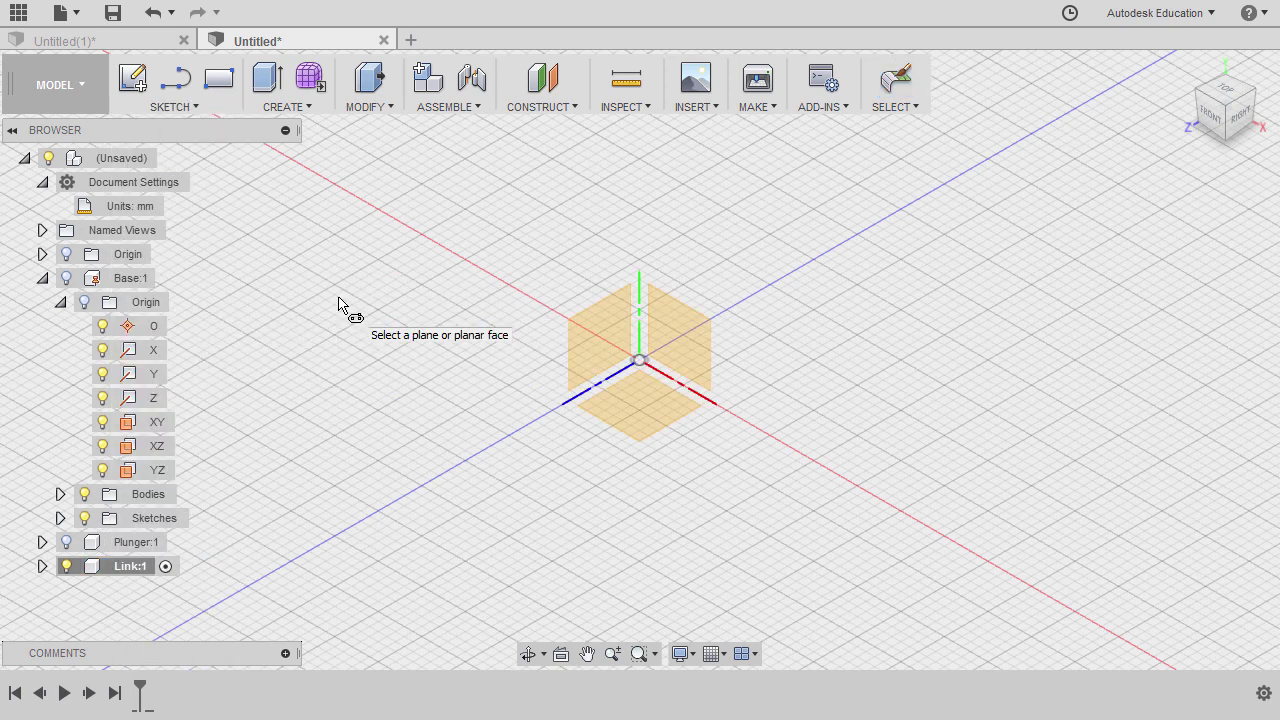
click(653, 348)
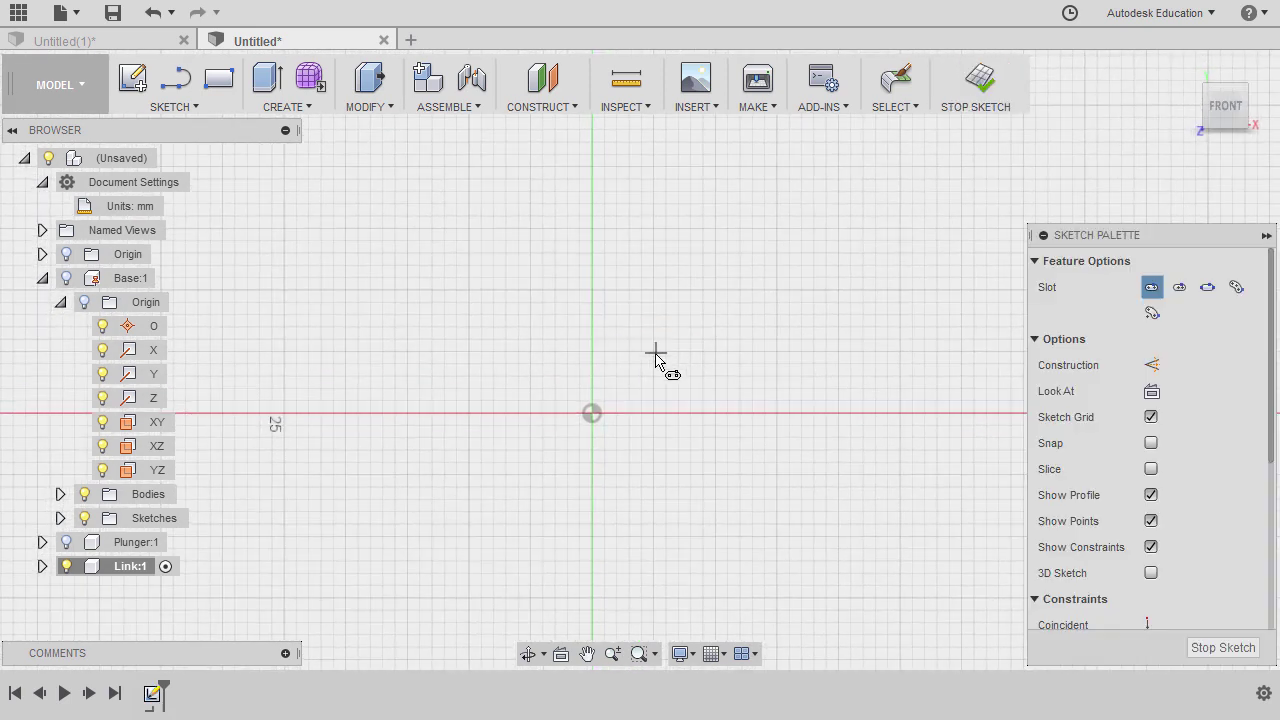
click(452, 319)
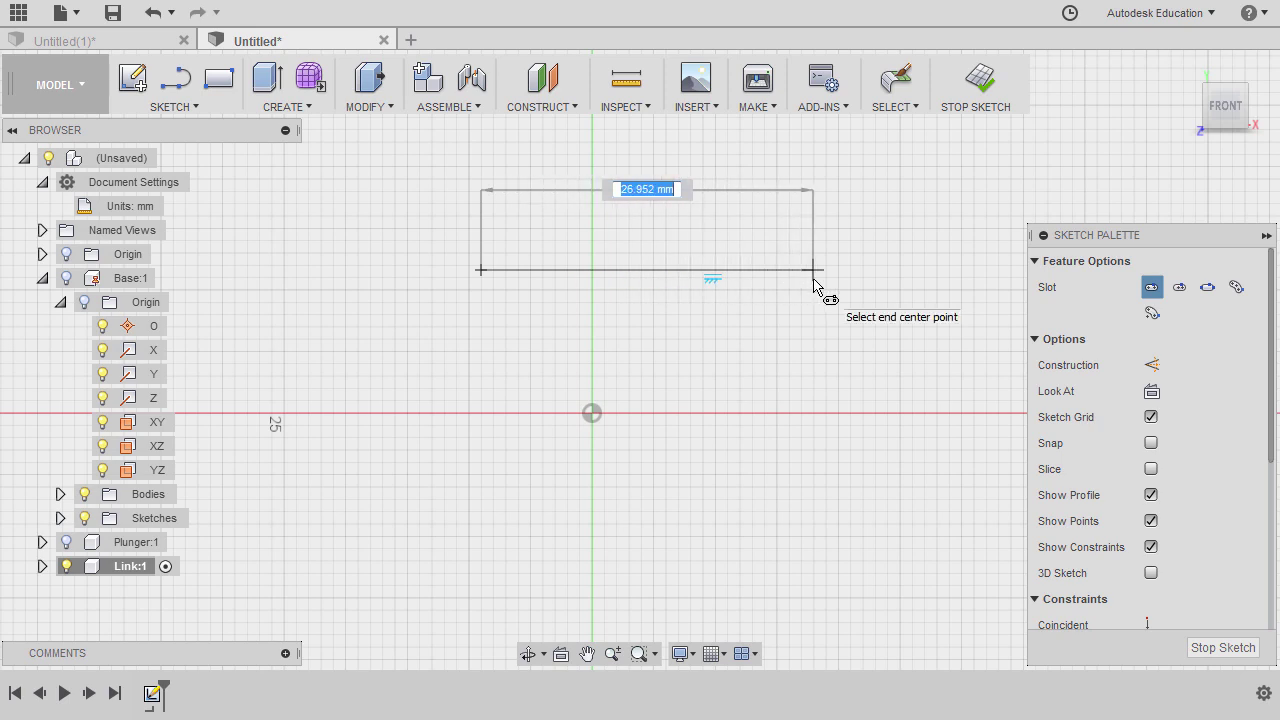
click(813, 278)
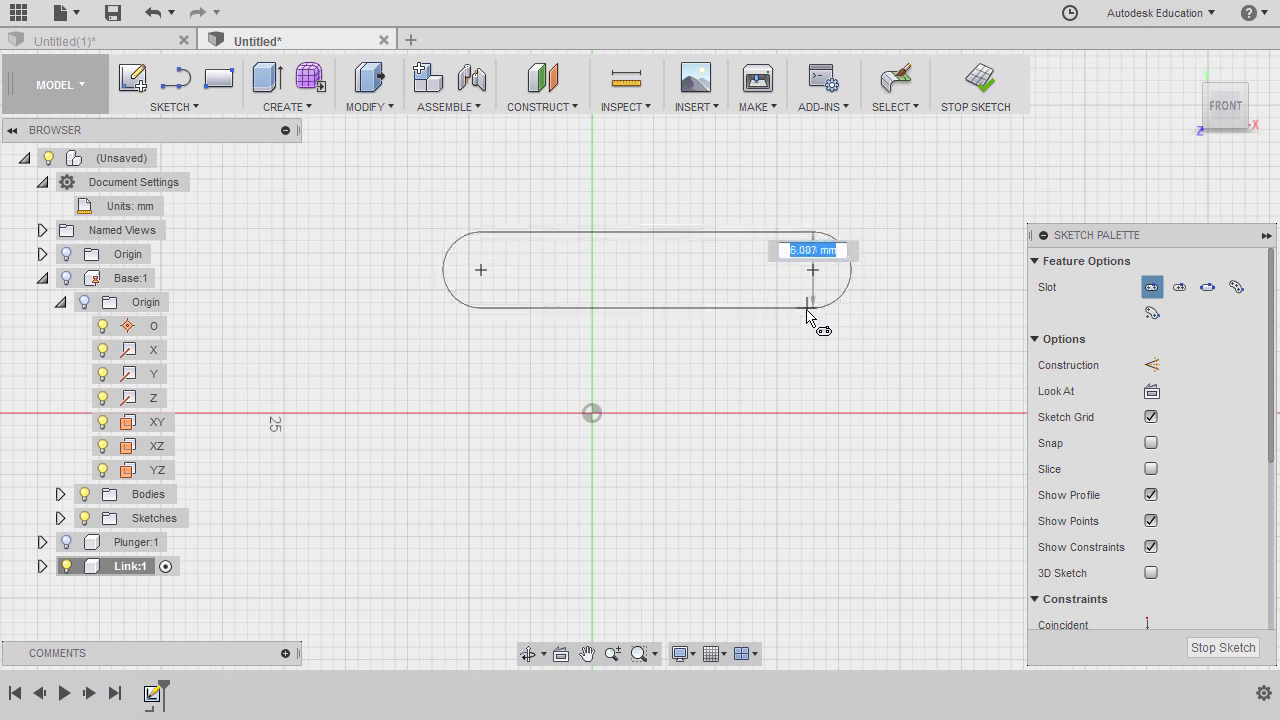
click(797, 318)
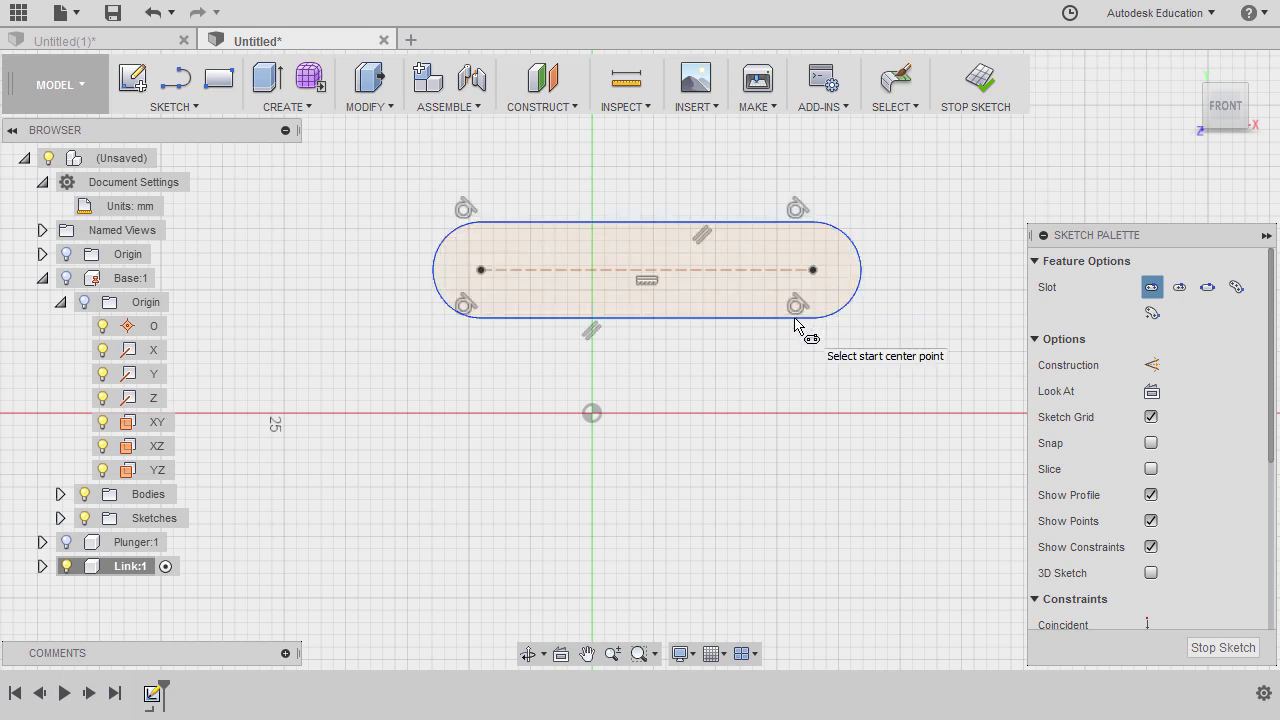
key(Escape)
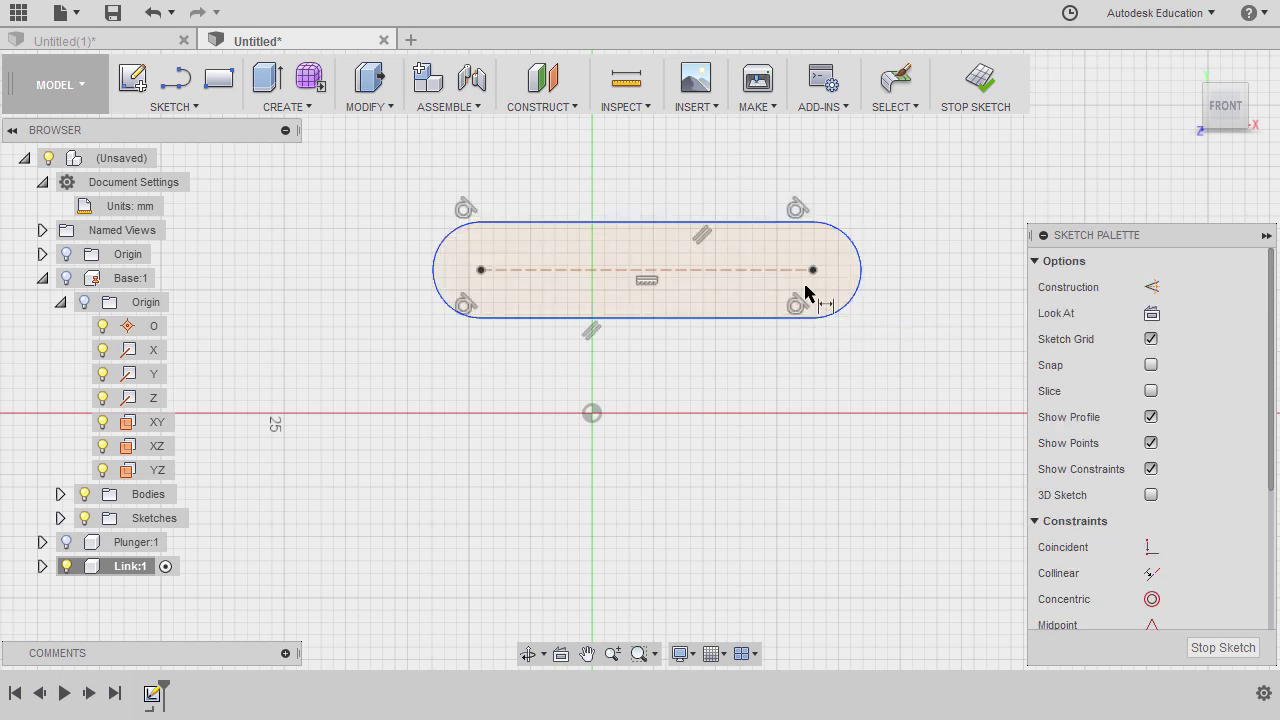
Dimension the slot with a 30 mm centre-to-centre distance and a 5 mm end radius
click(737, 270)
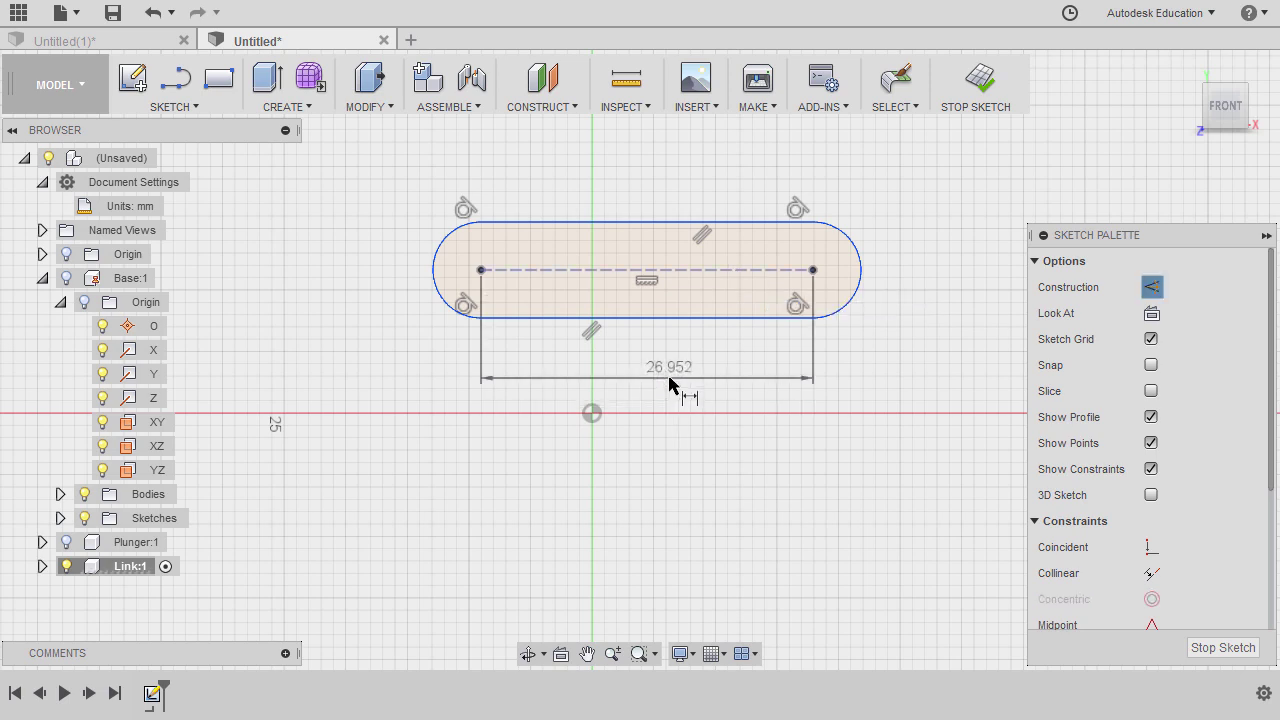
click(670, 380)
text(30)
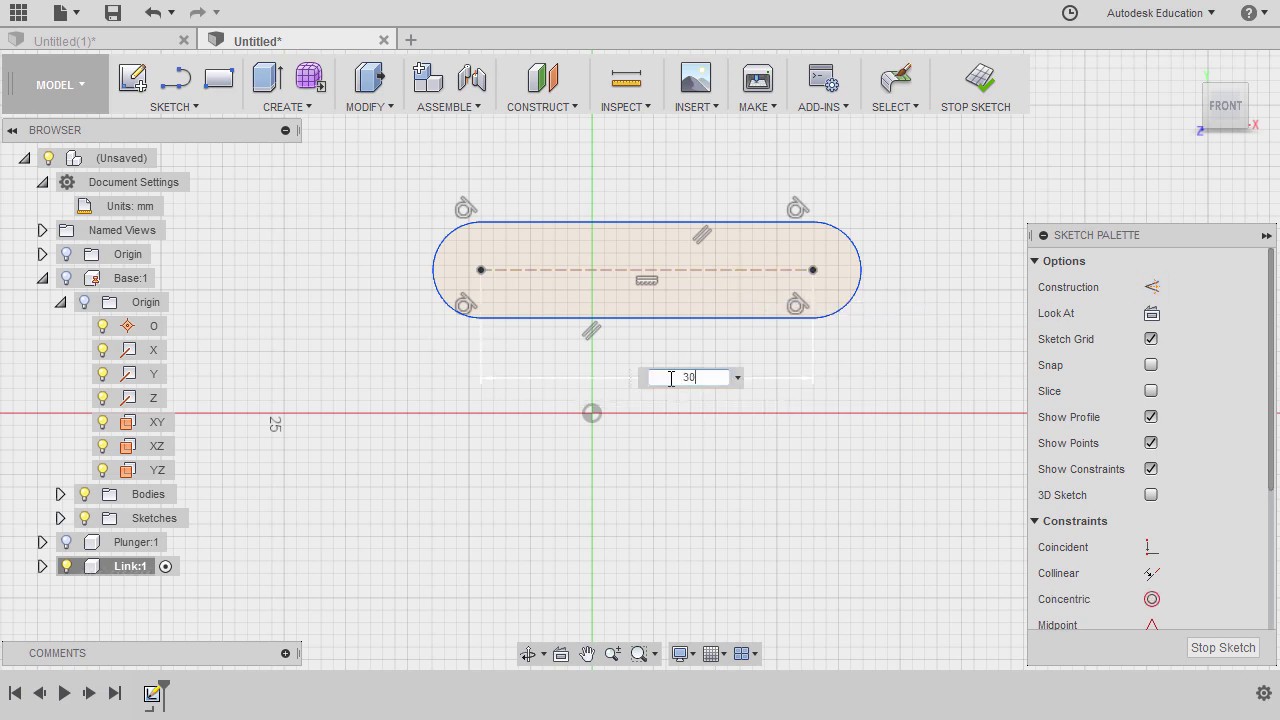
key(Return)
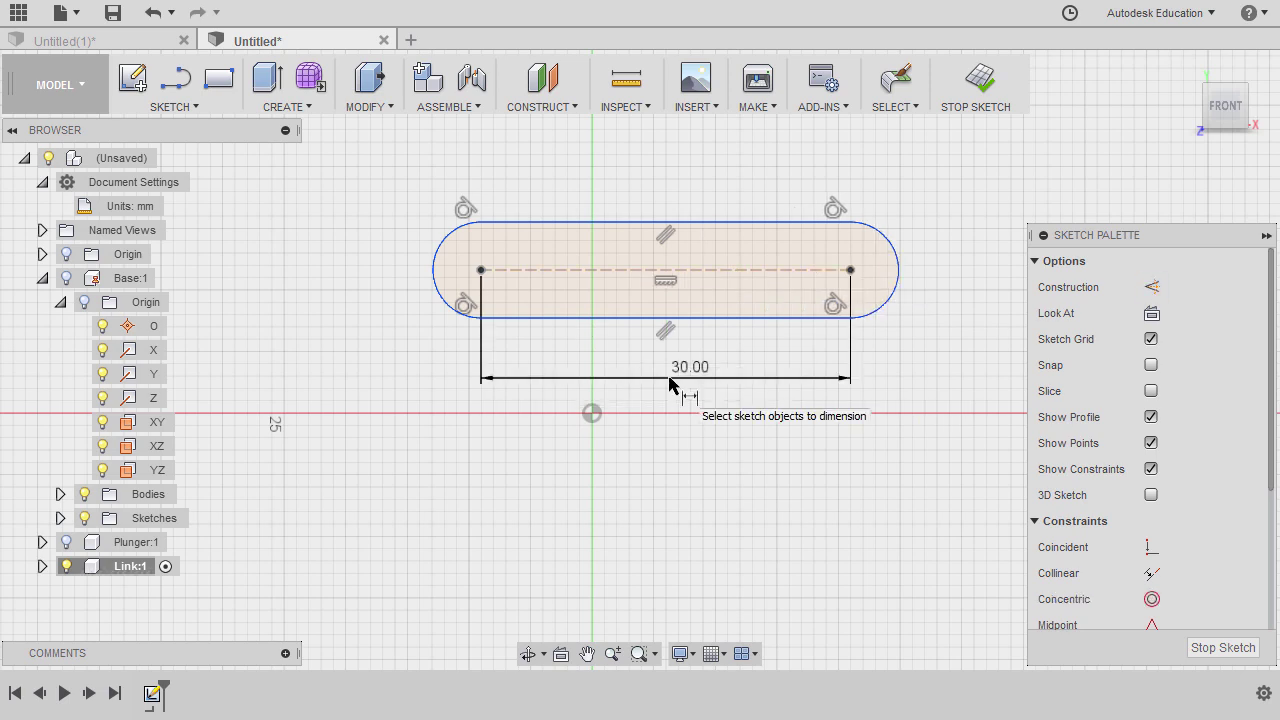
click(896, 246)
click(940, 214)
text(5)
key(Return)
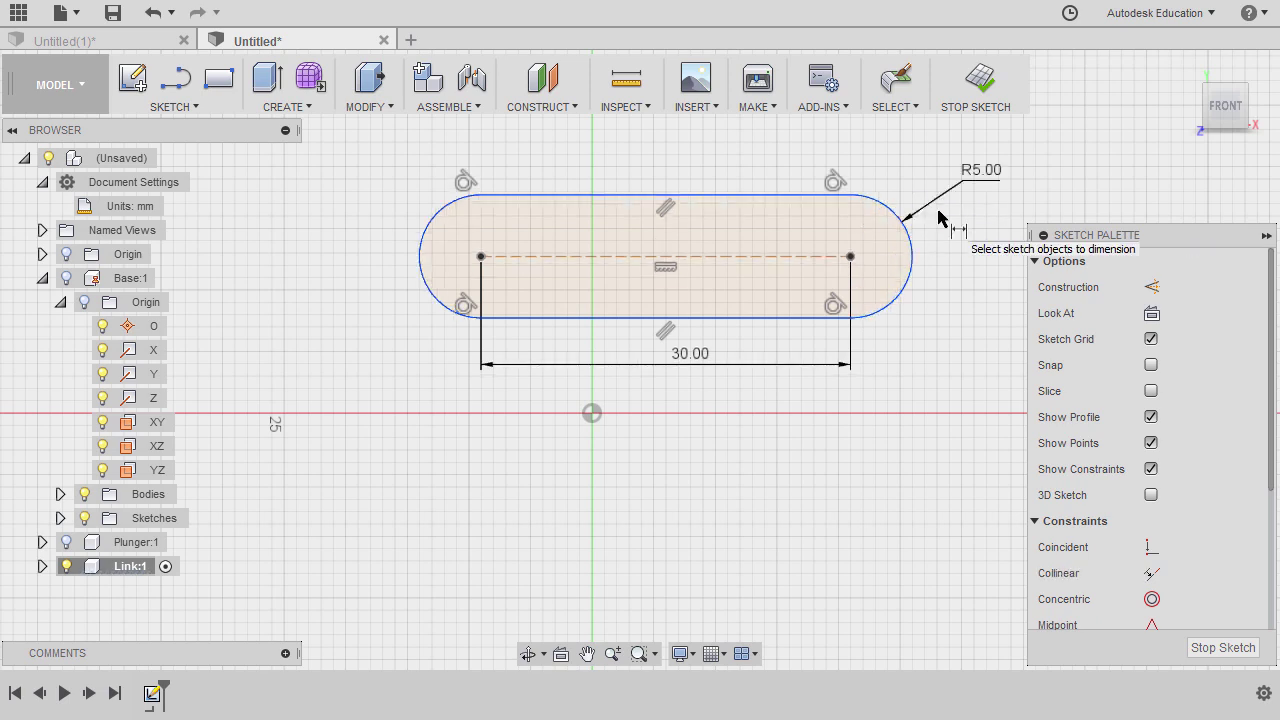
Draw a 4 mm diameter circle on the slot's left centre point
key(c)
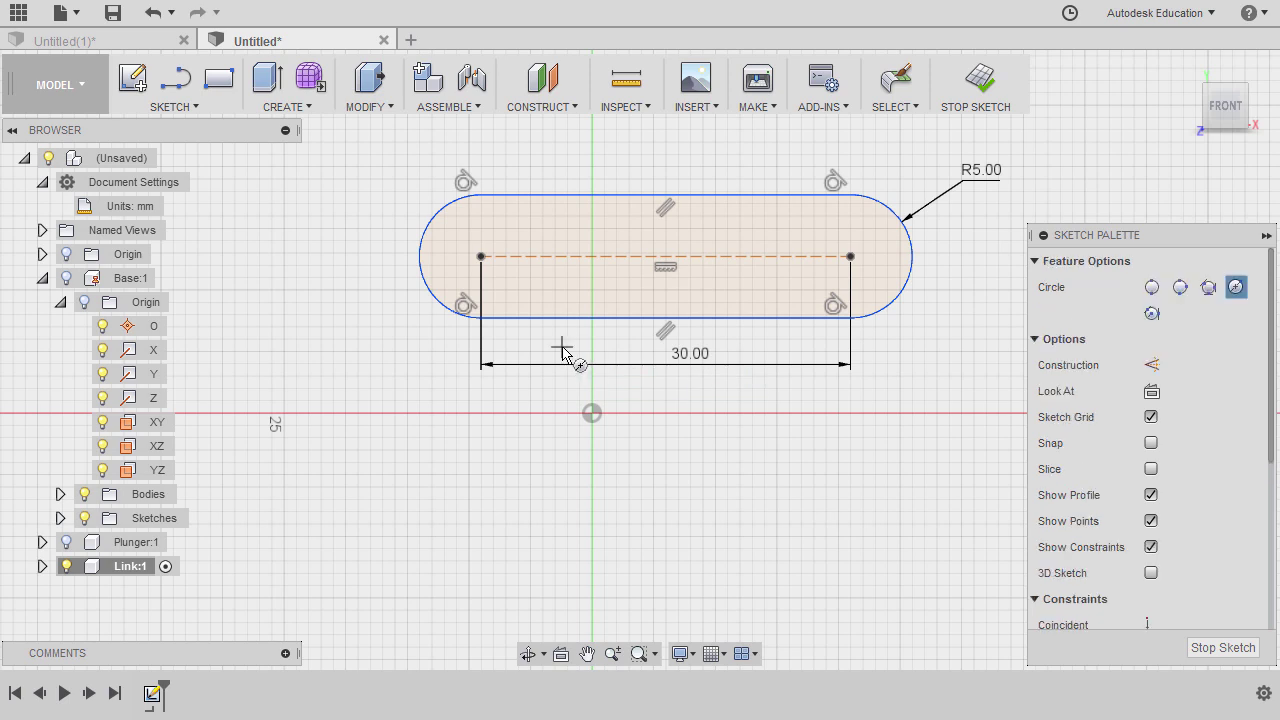
click(481, 257)
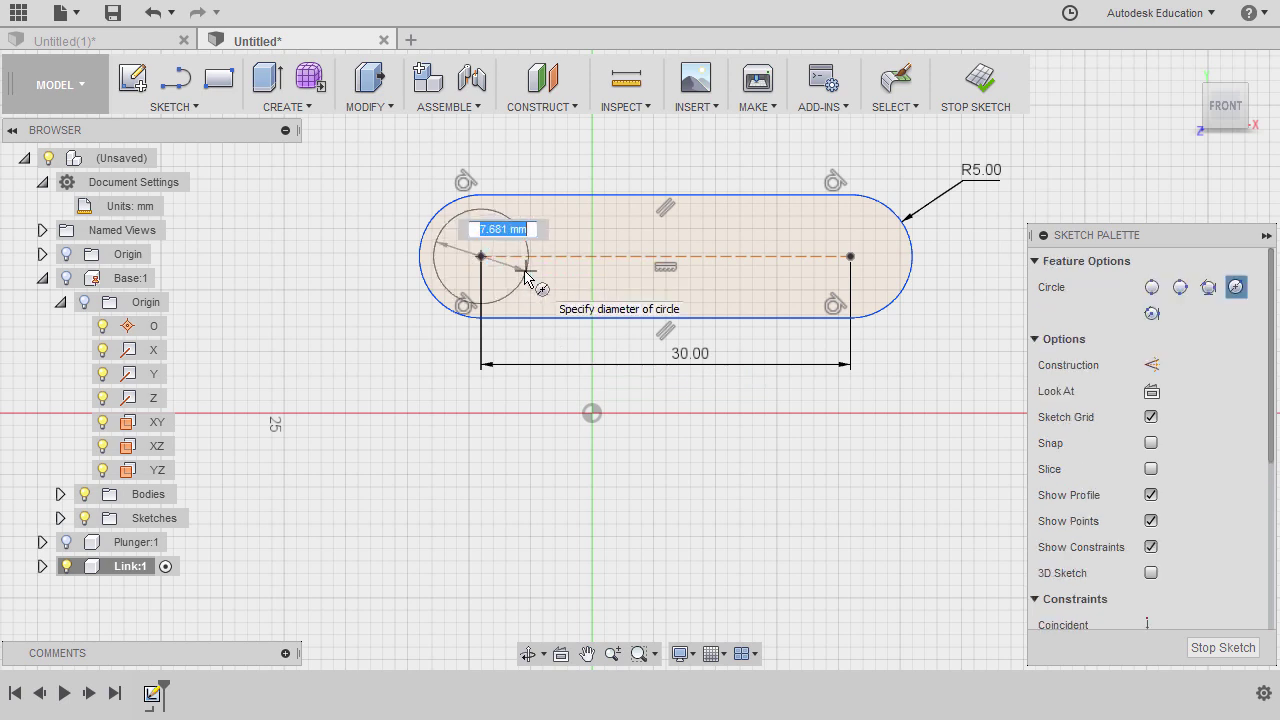
text(4)
key(Tab)
key(Return)
key(Escape)
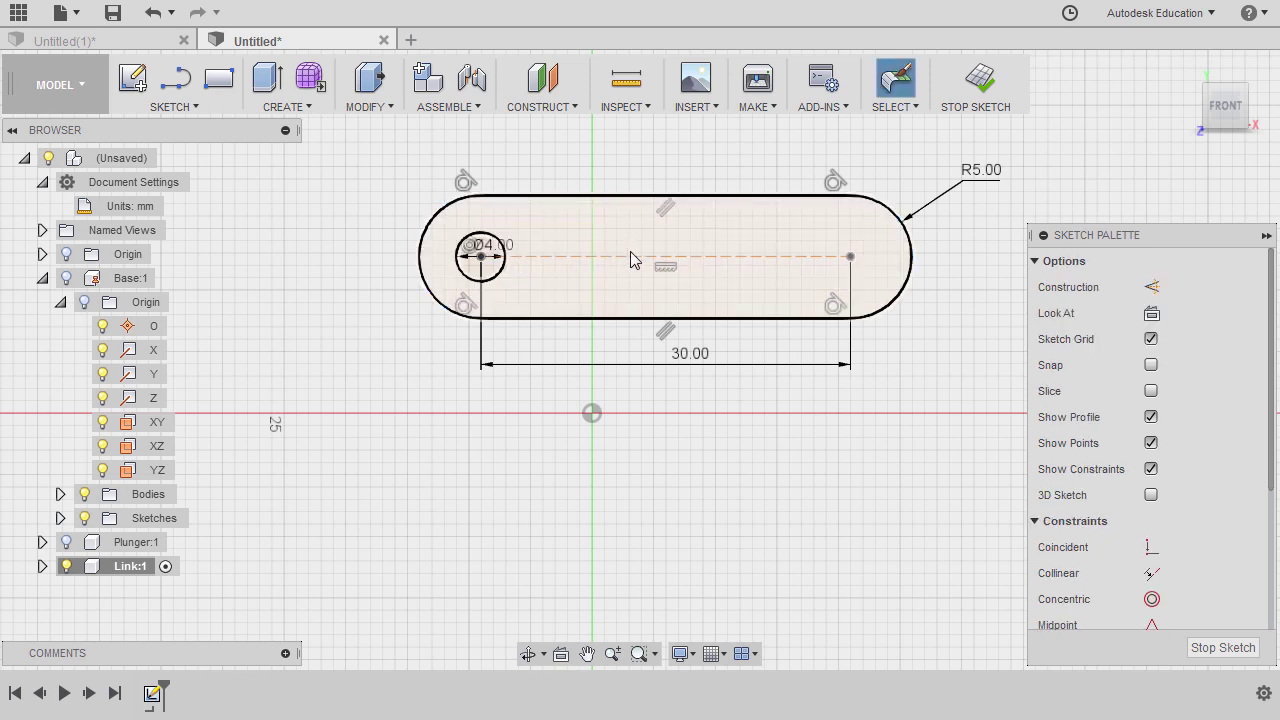
Draw a second circle on the slot's right centre point and constrain it equal to the 4 mm circle
key(c)
click(850, 257)
click(866, 280)
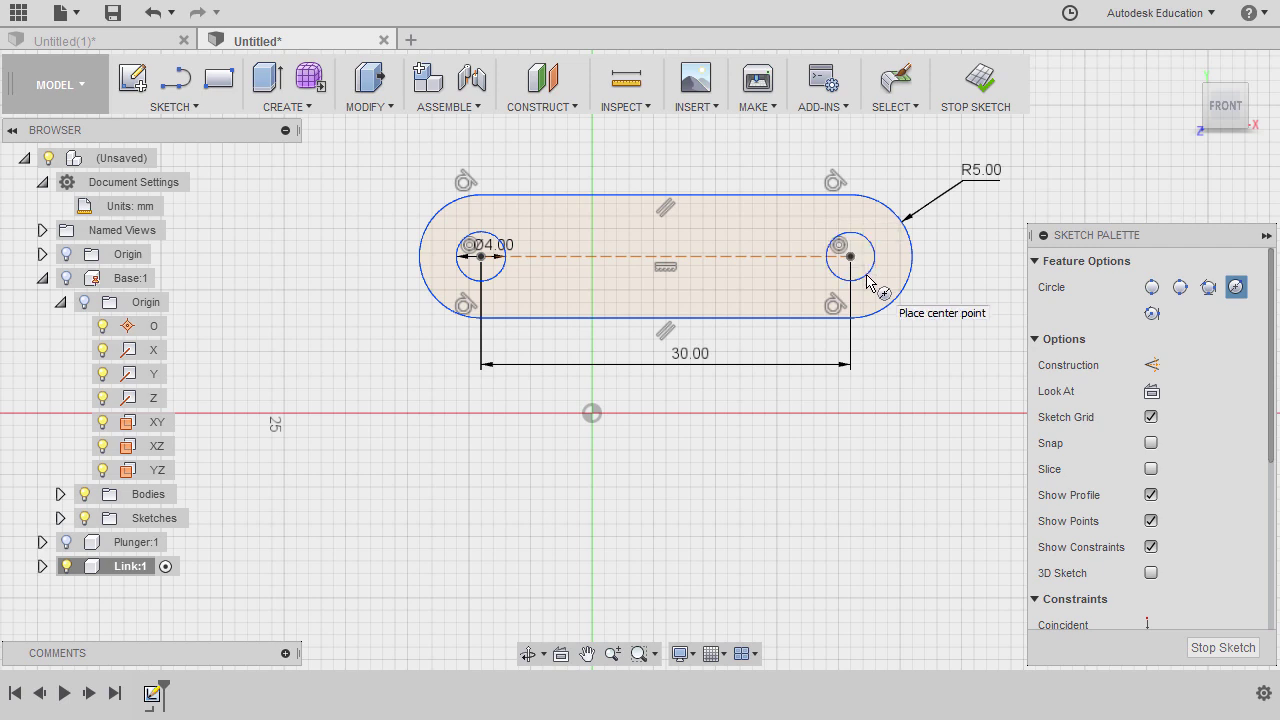
key(Escape)
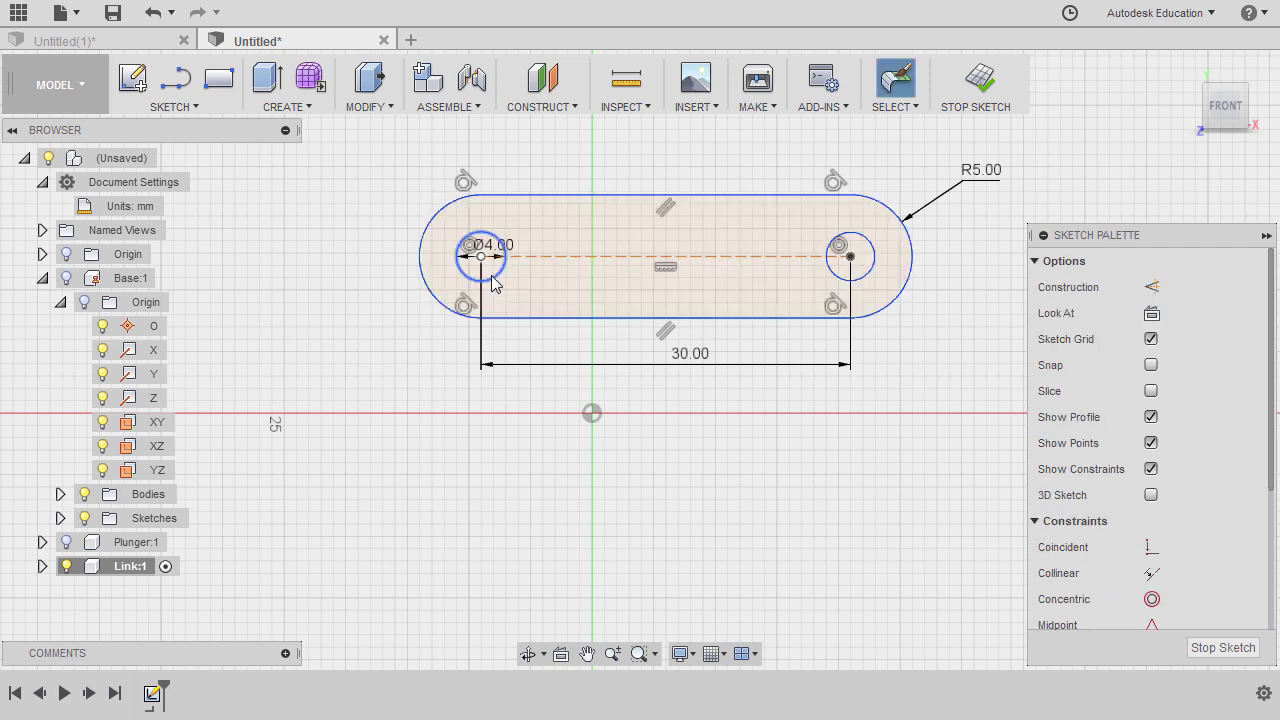
click(492, 276)
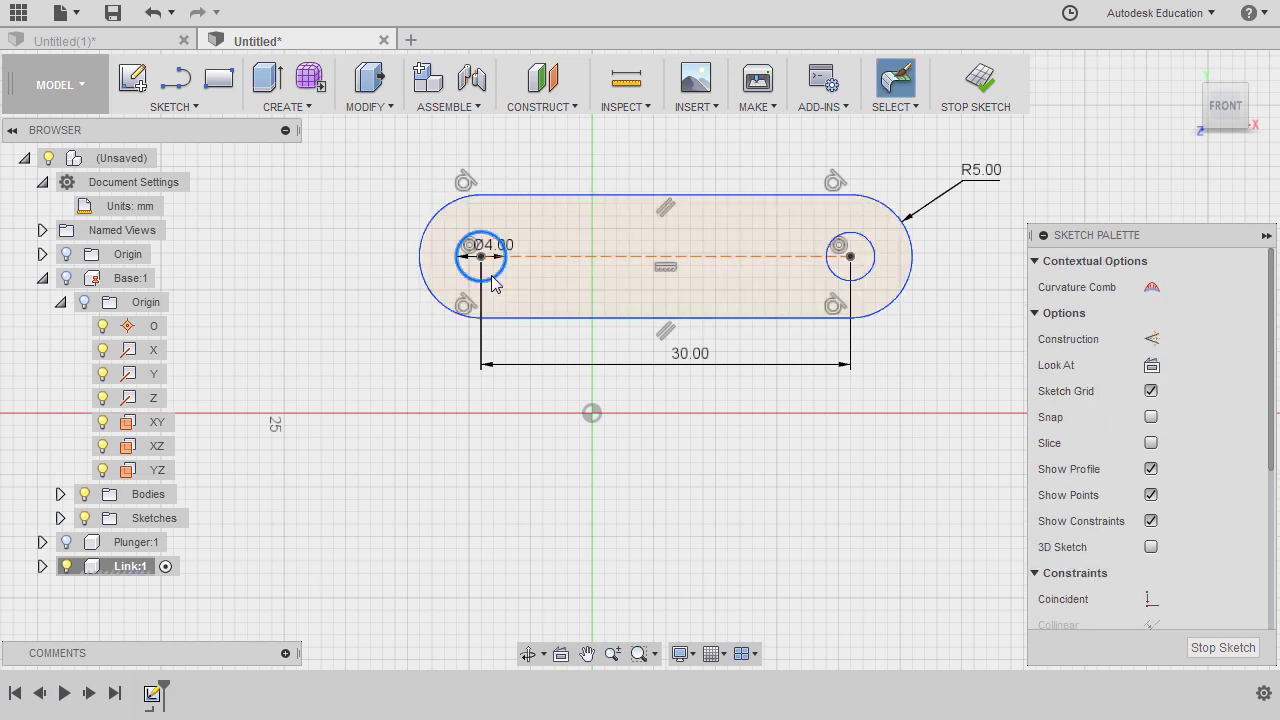
click(870, 282)
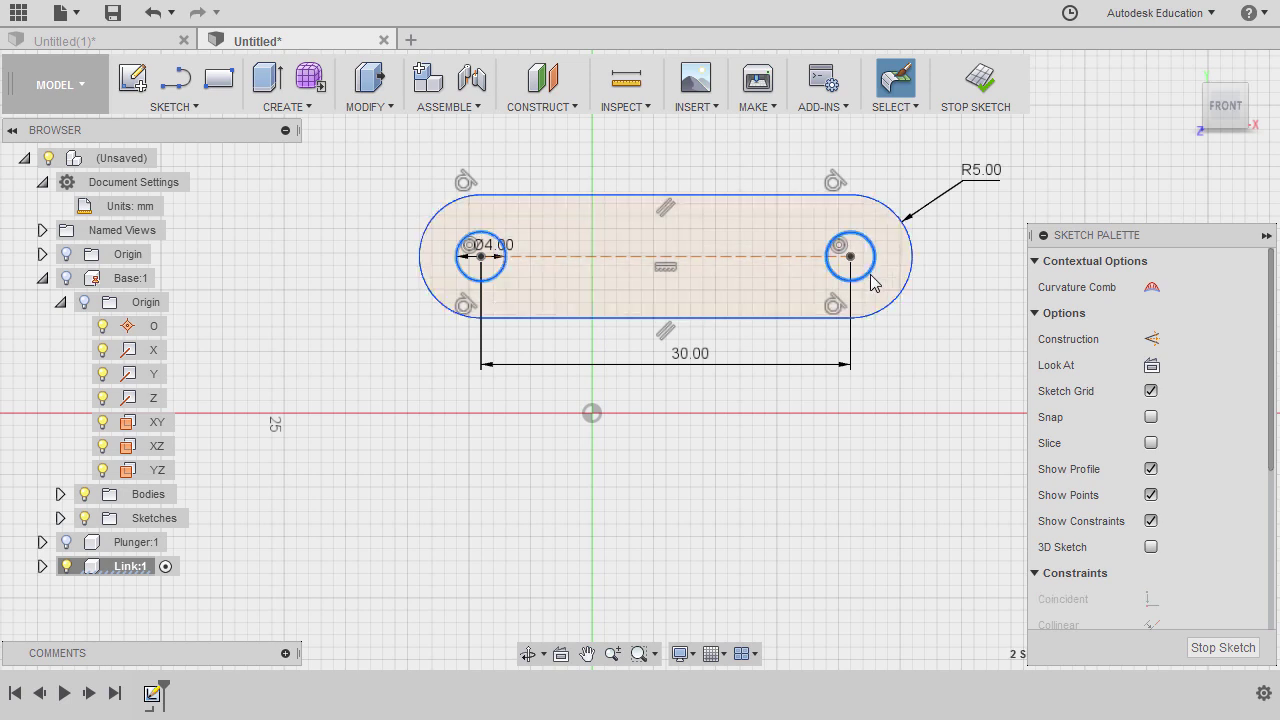
right_click(757, 243)
click(741, 452)
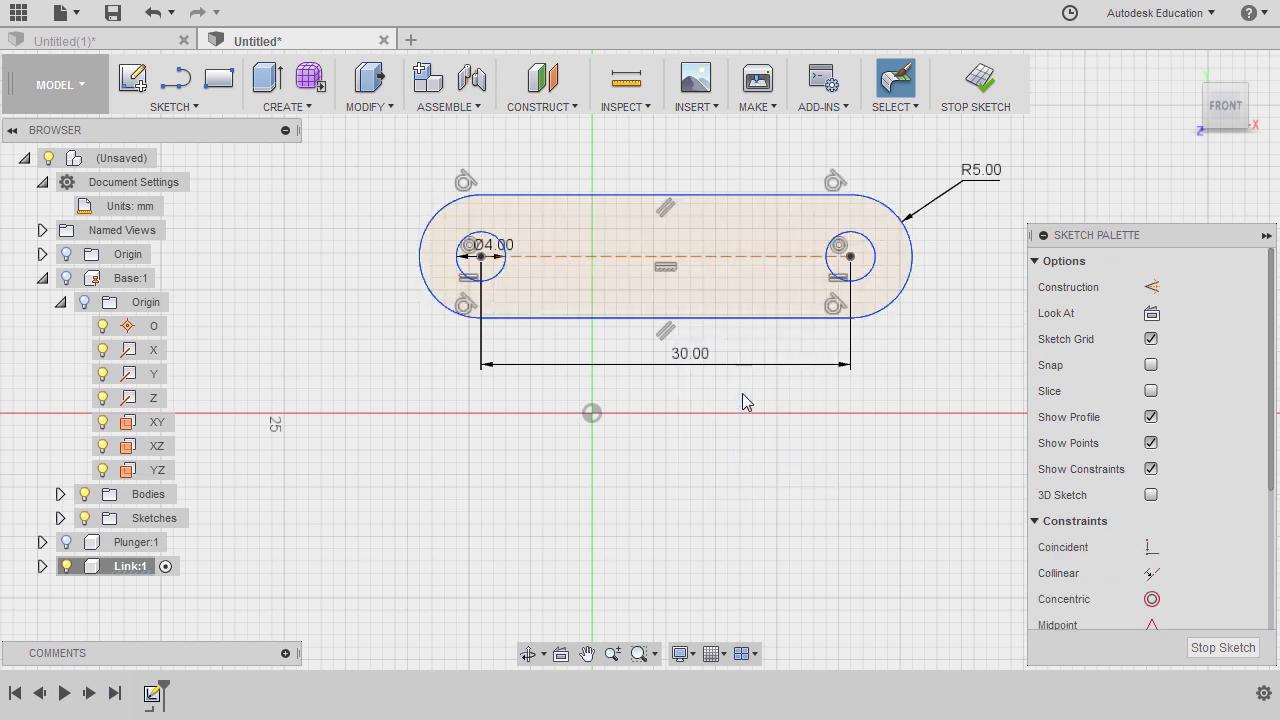
Centre the slot on the origin with a midpoint constraint between its construction centreline and the origin point
click(765, 258)
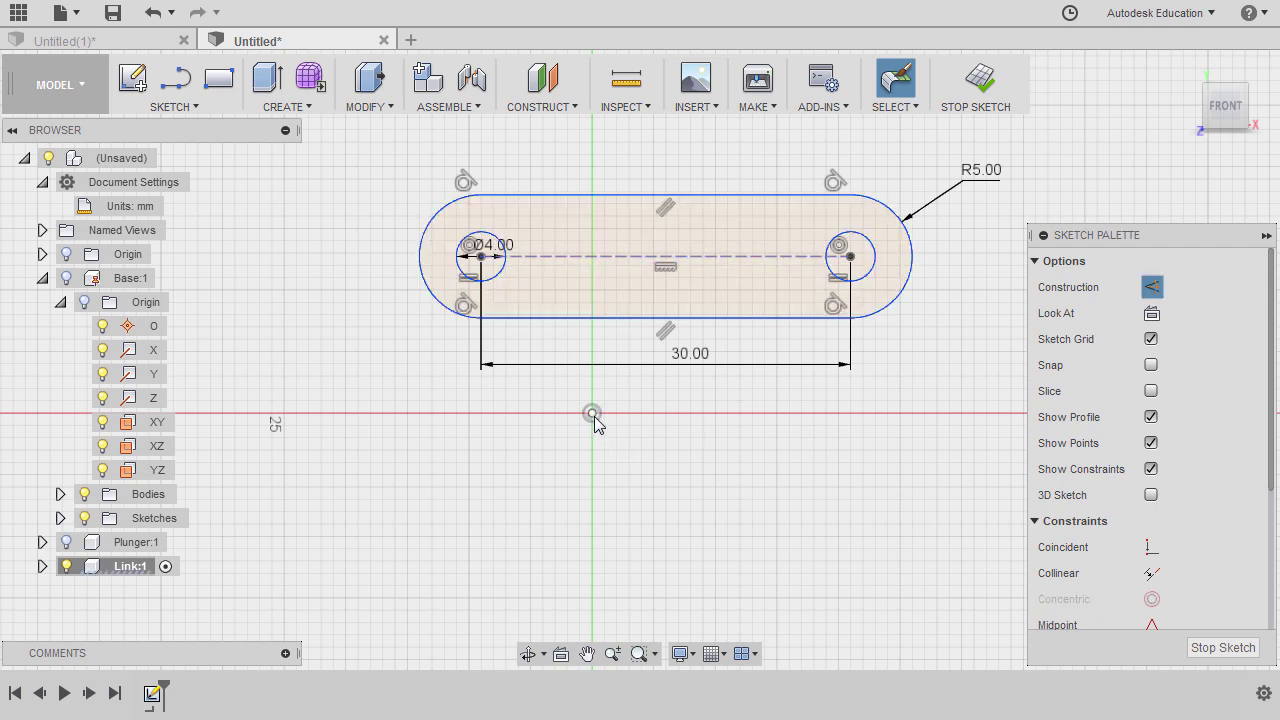
right_click(628, 356)
click(603, 571)
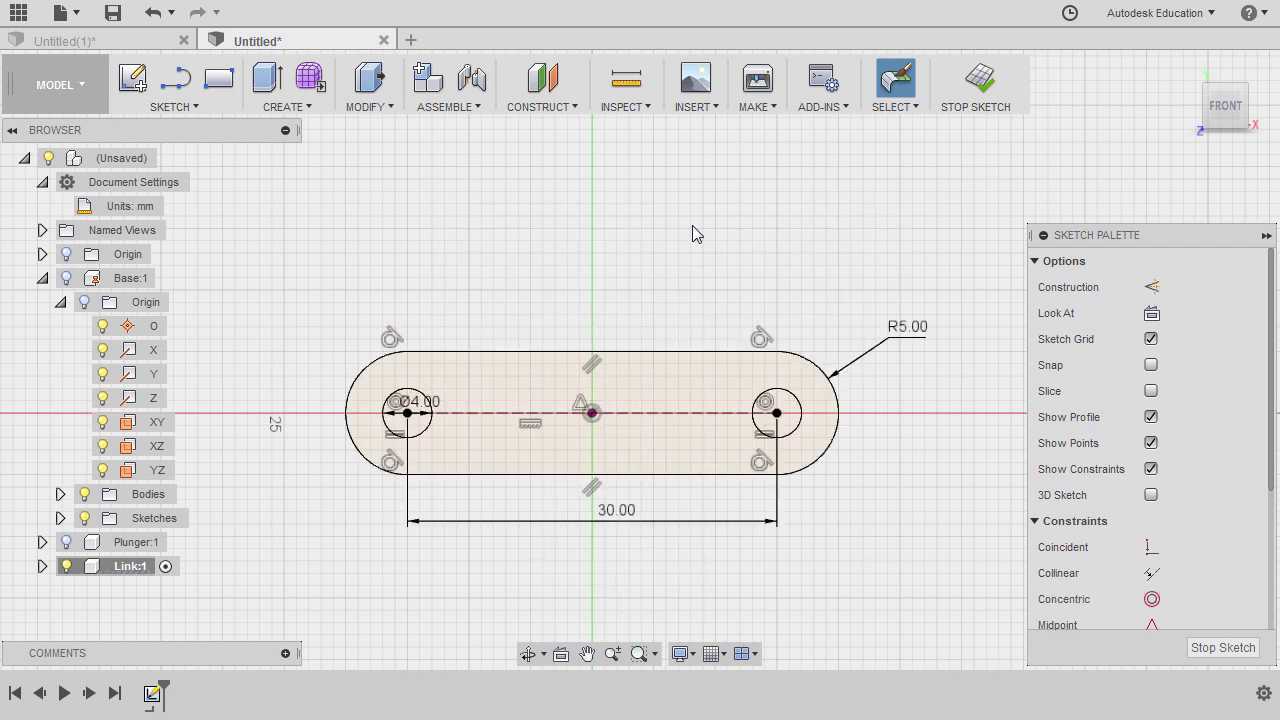
Extrude the slot profile around the two holes symmetrically to a whole length of 2 mm as a new body
click(673, 385)
key(e)
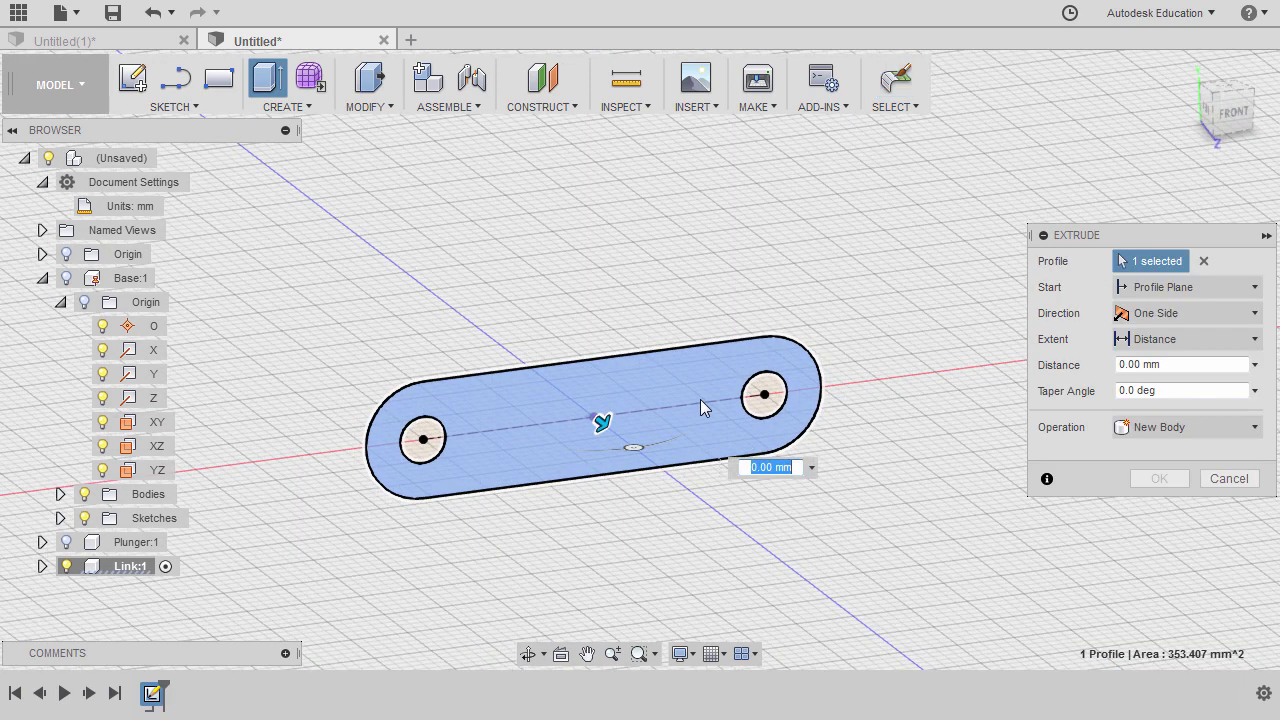
click(1185, 313)
click(1160, 387)
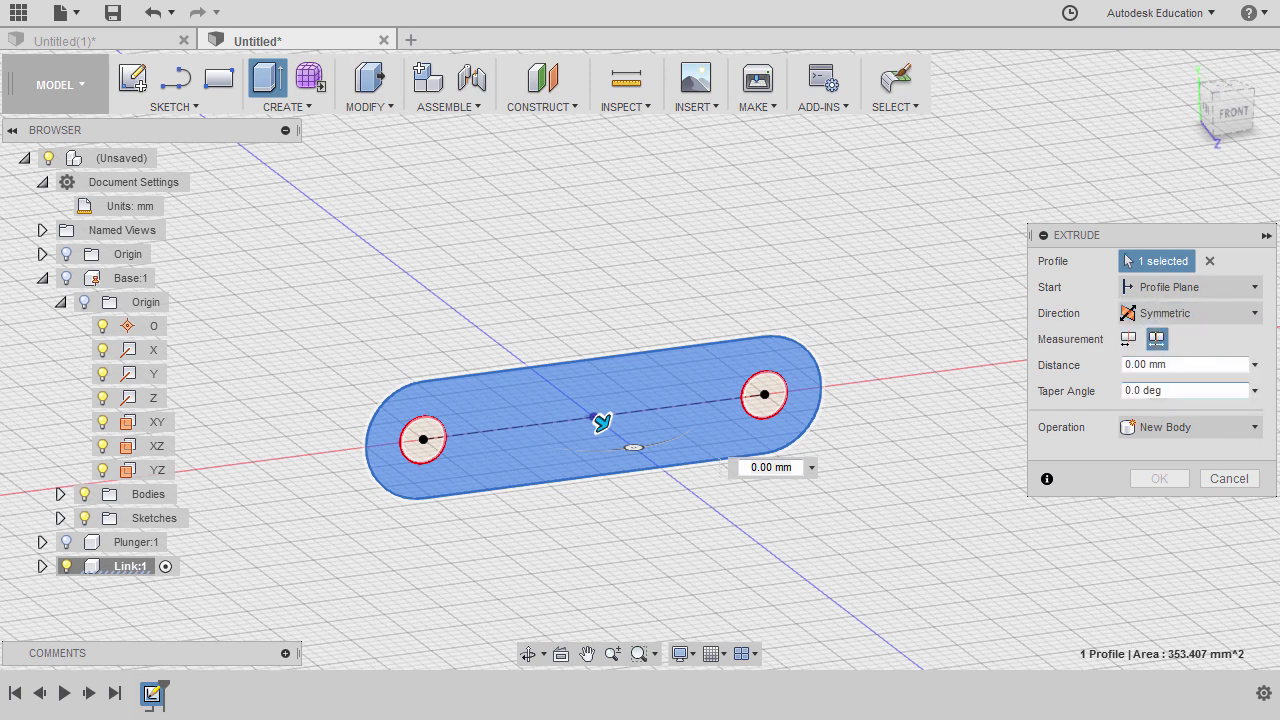
click(1124, 366)
text(2)
key(Tab)
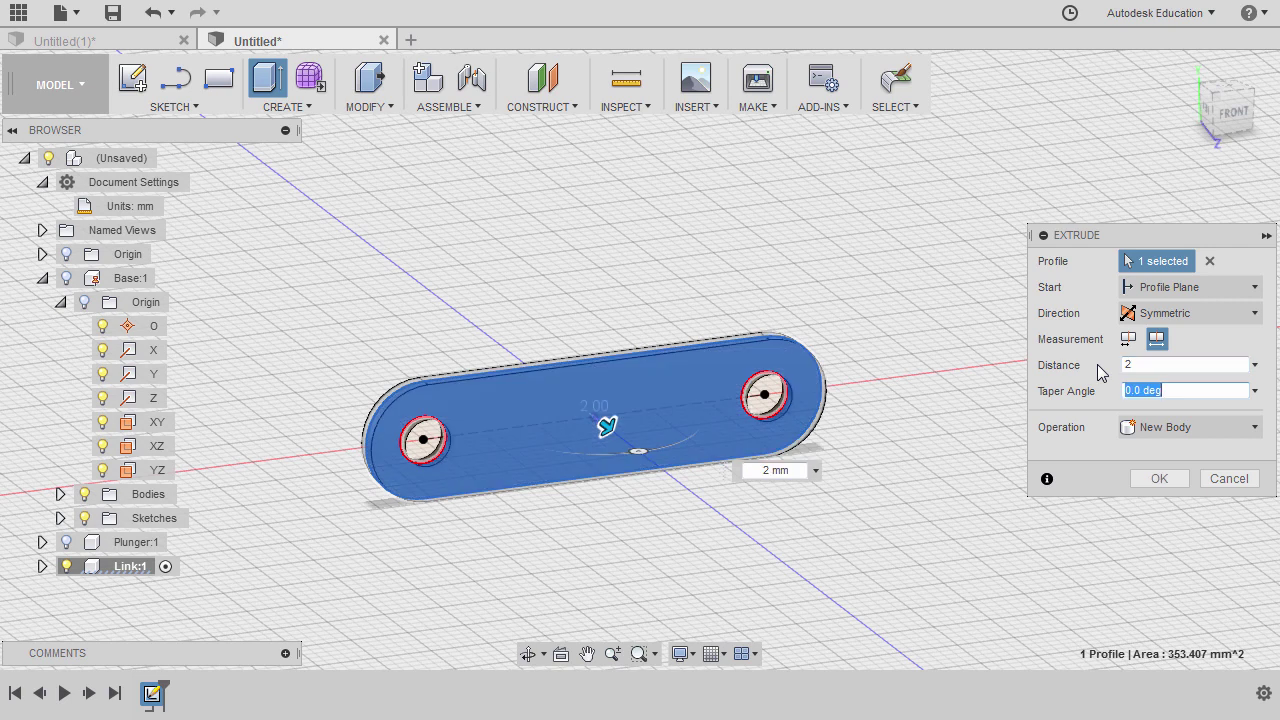
click(1158, 478)
click(1186, 68)
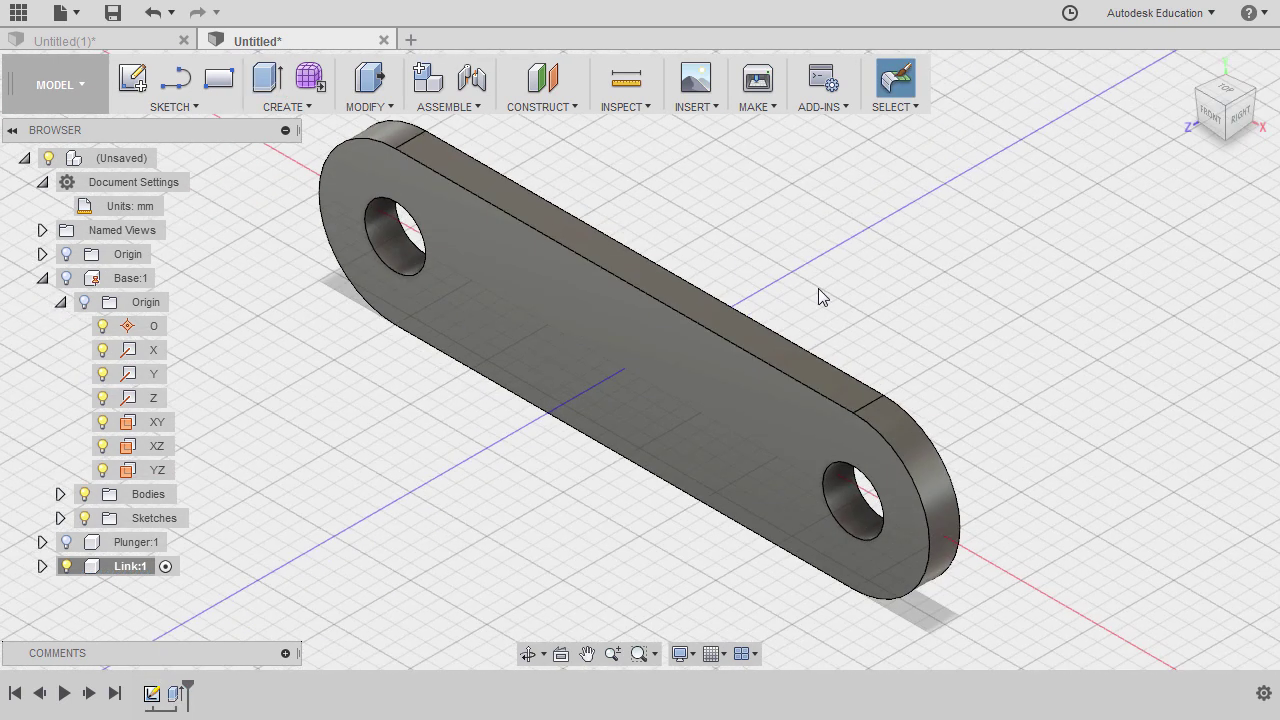
Create a new component named Handle under the top-level assembly and hide the Link component
right_click(125, 165)
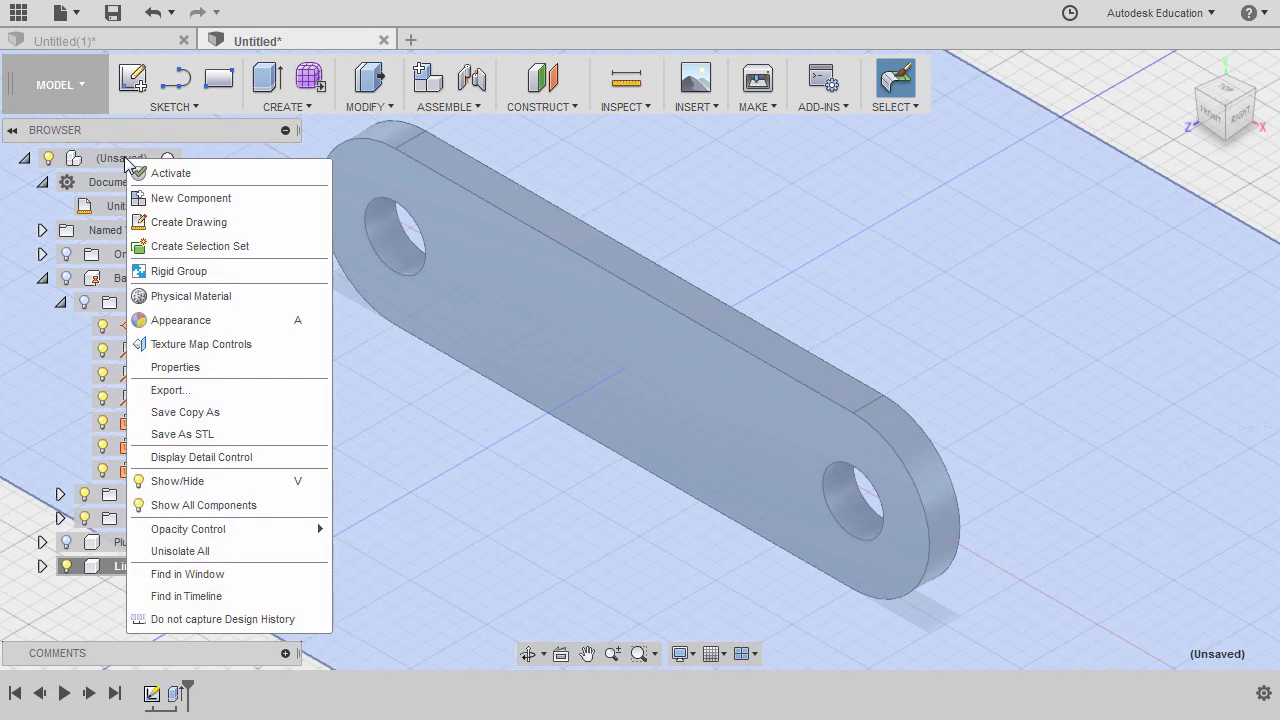
click(189, 198)
click(174, 591)
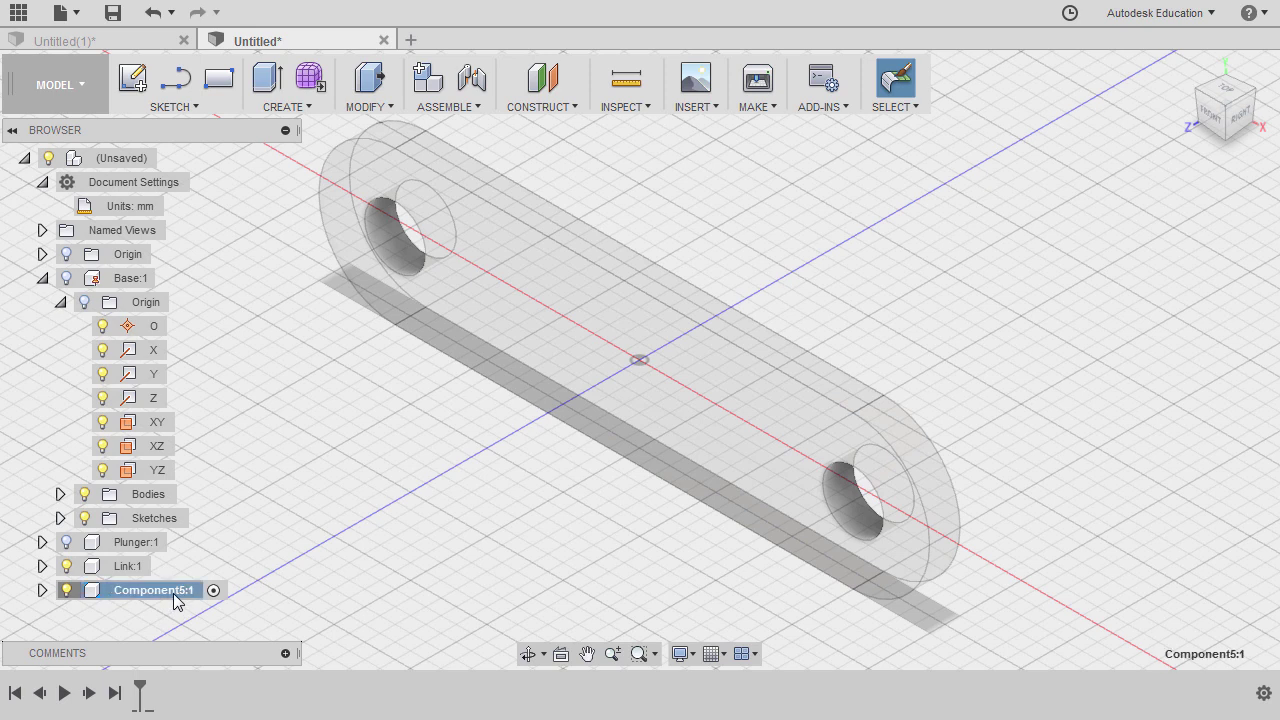
click(175, 591)
text(Handle)
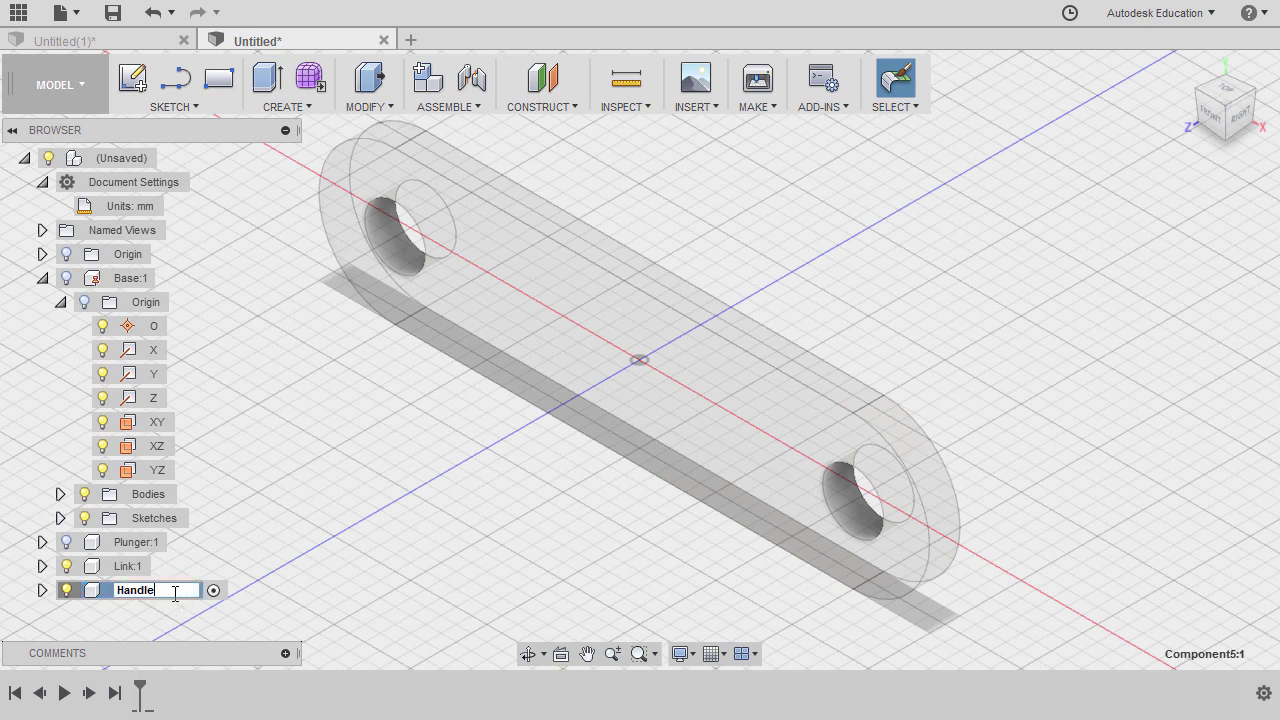
key(Return)
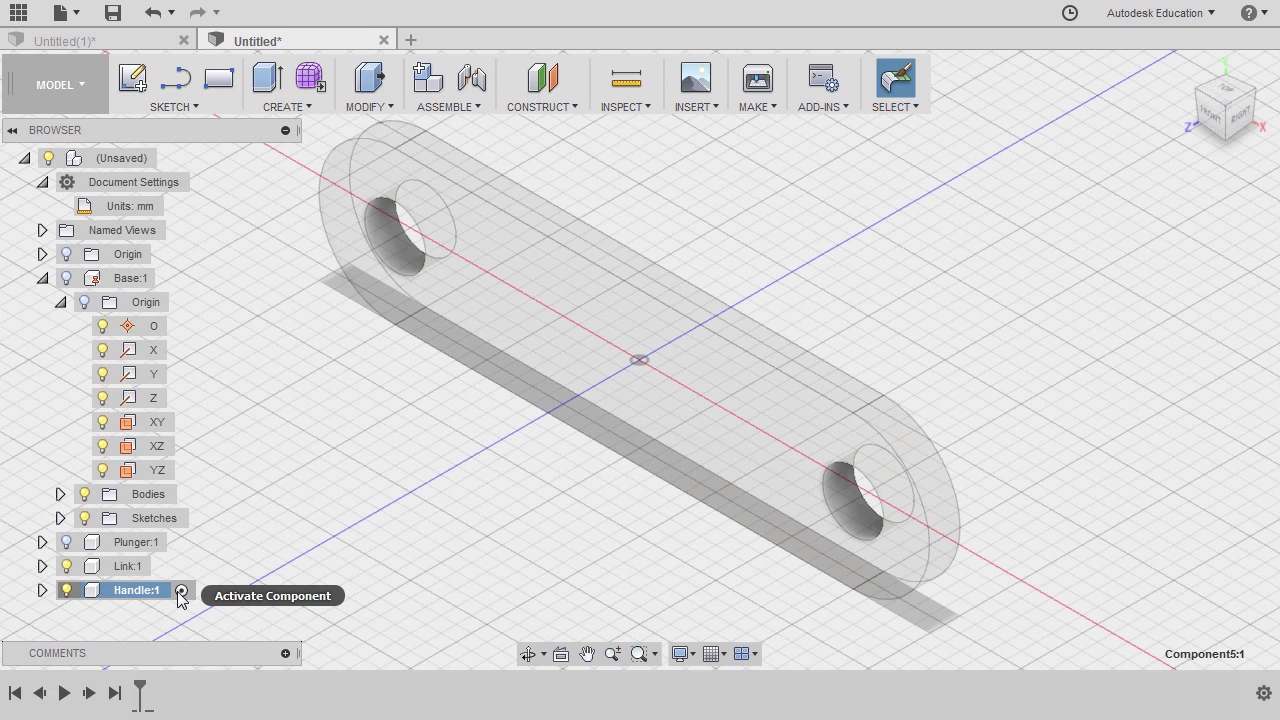
click(181, 591)
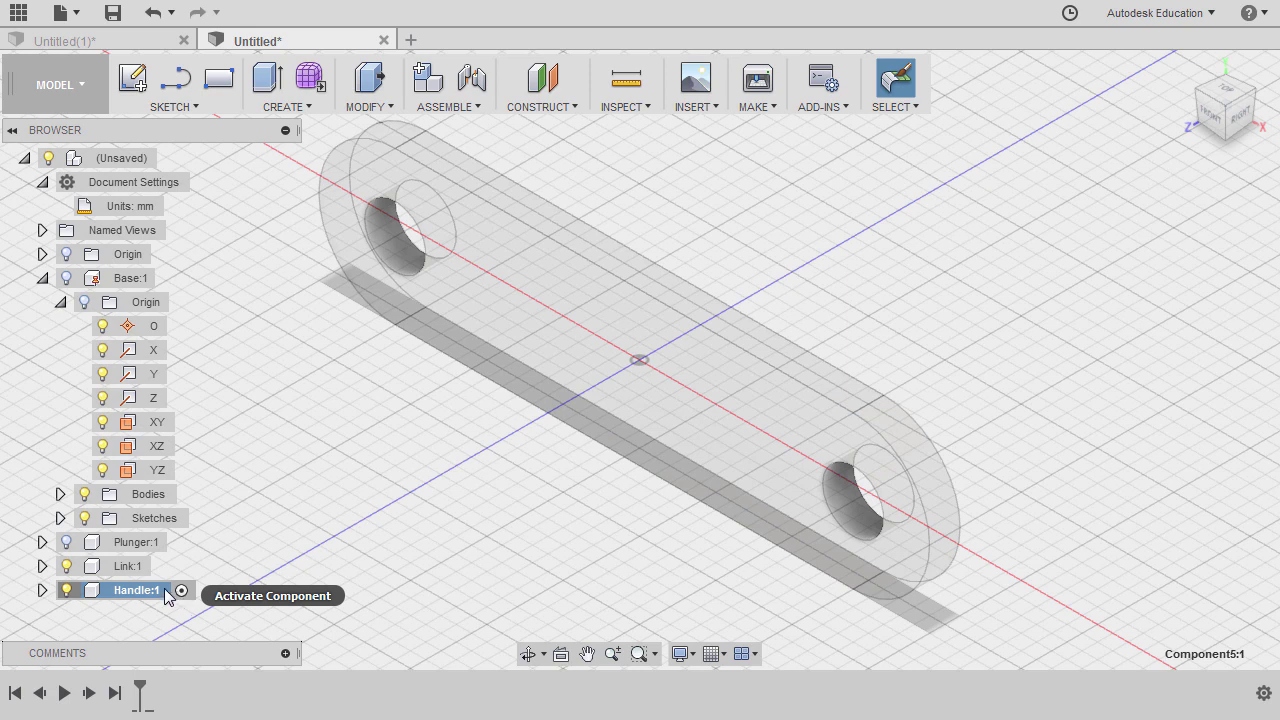
click(66, 566)
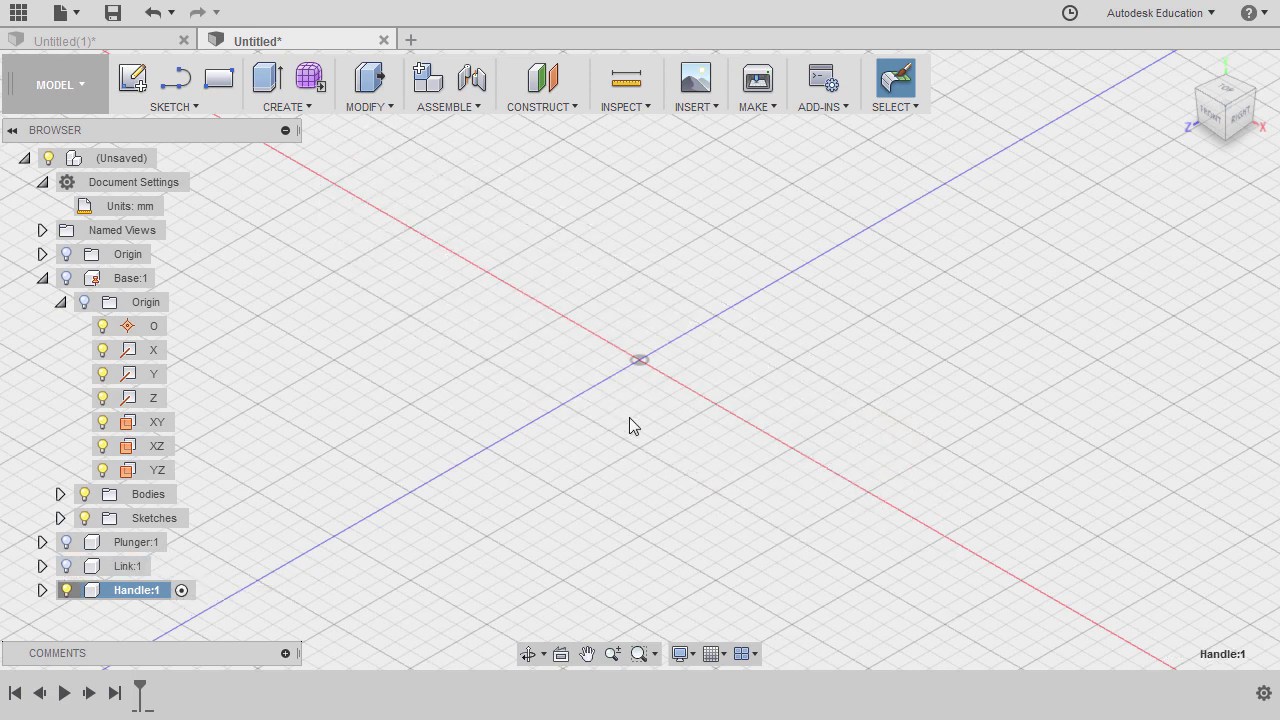
Sketch a closed profile on Handle's front plane, about 5 mm high with 16 mm horizontal sides, a straight left end and a tangent-arc right end
key(l)
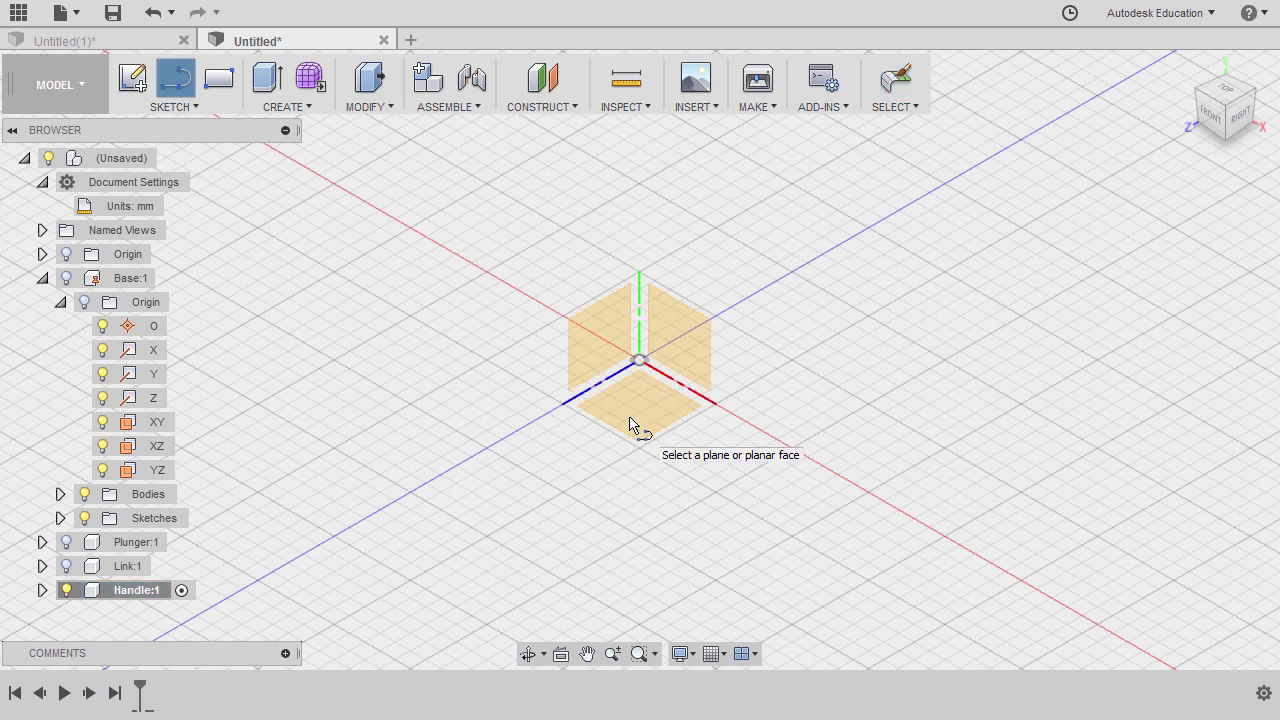
click(675, 348)
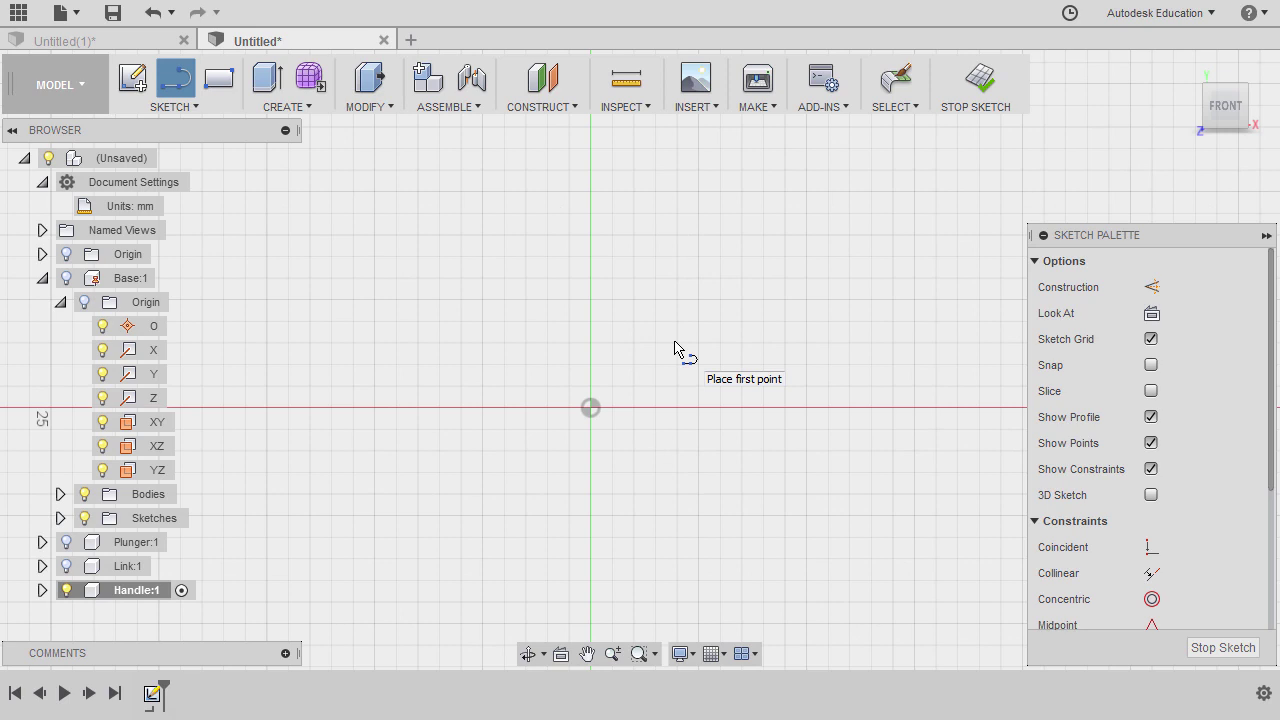
click(590, 408)
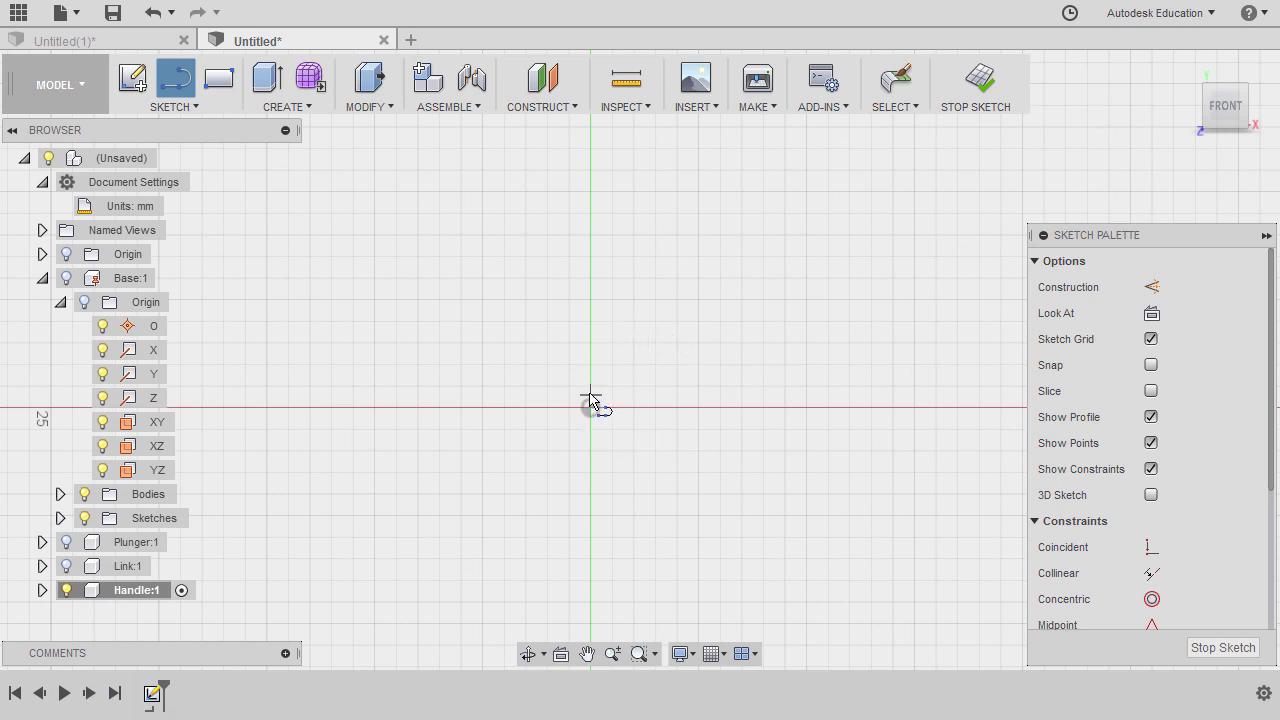
click(590, 325)
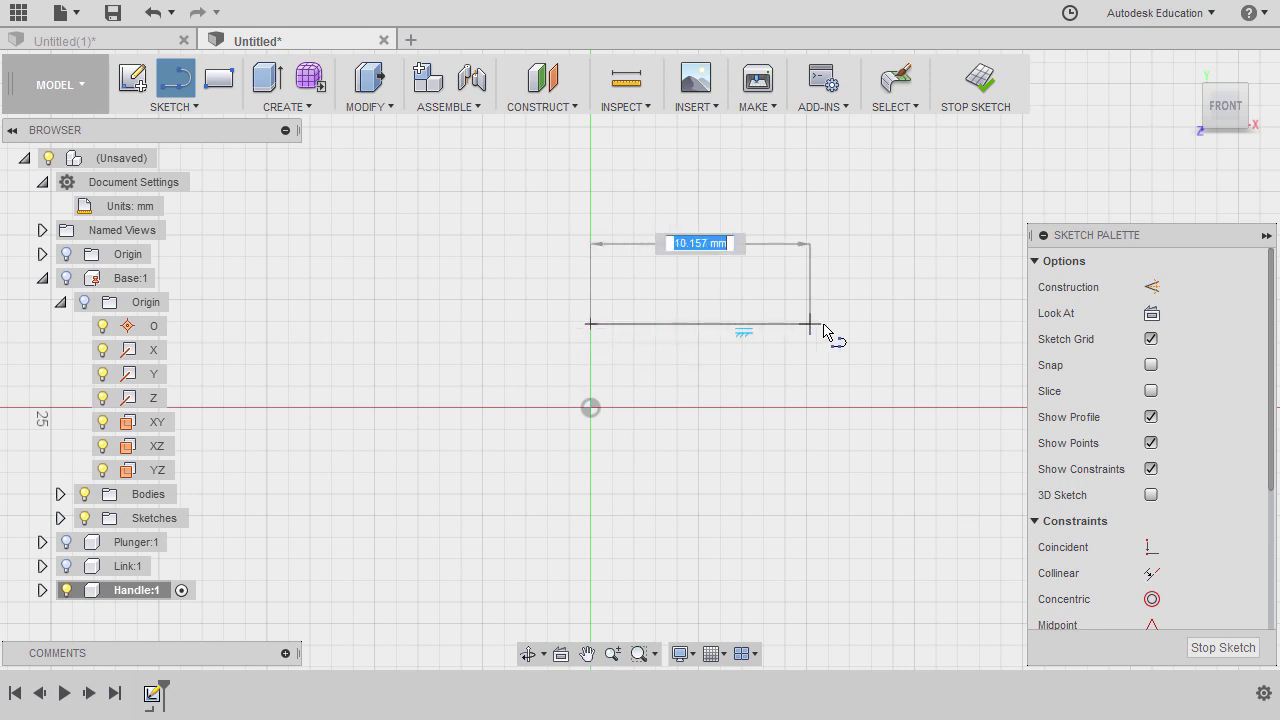
middle_drag(834, 323, 646, 322)
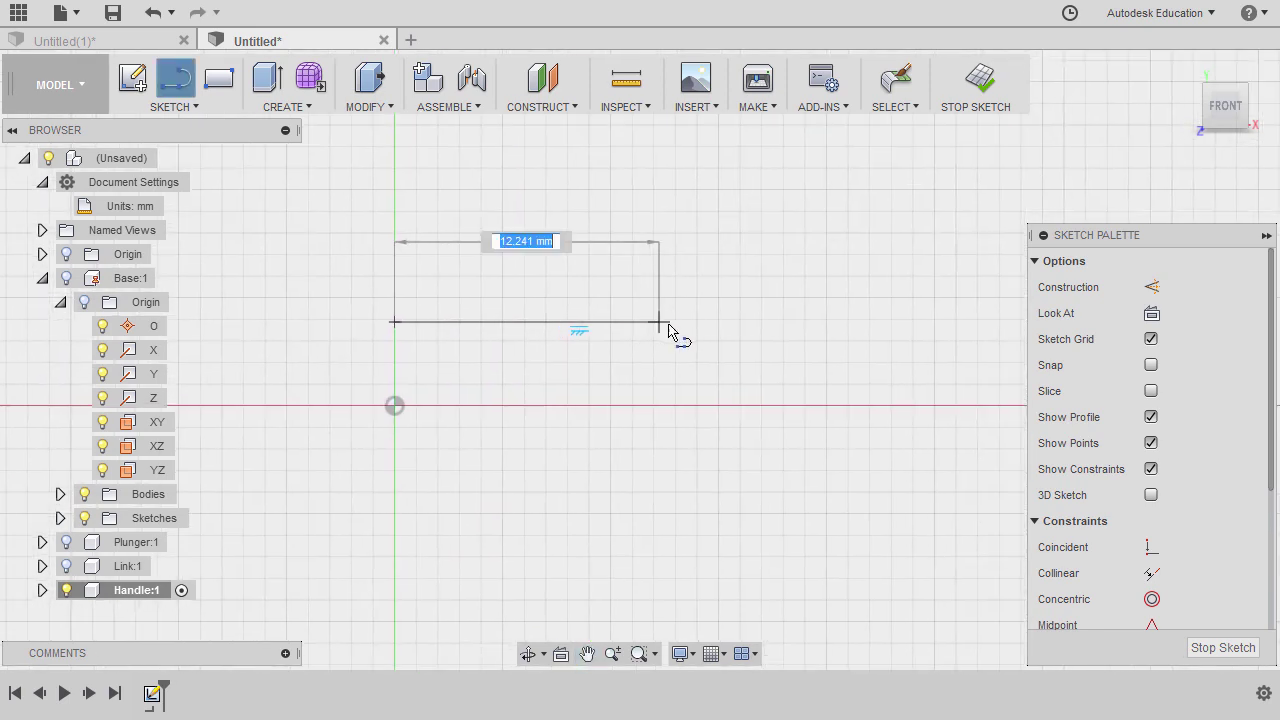
click(749, 322)
drag(749, 322, 749, 431)
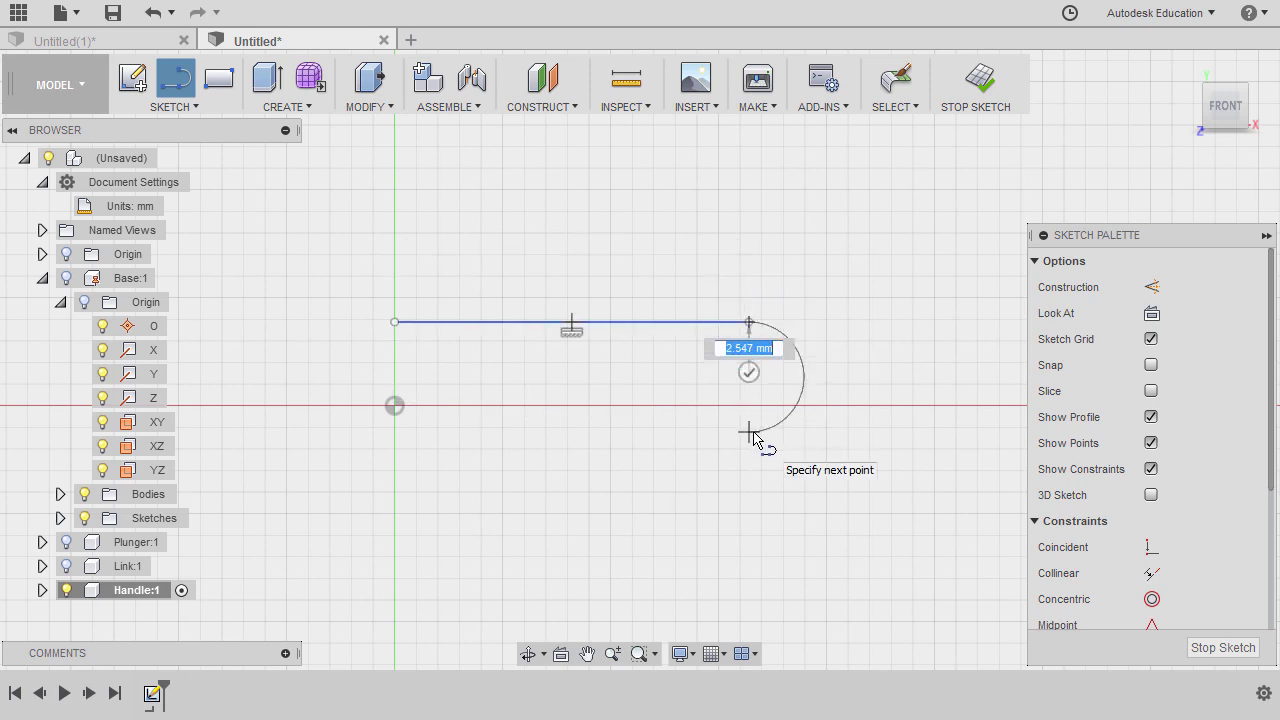
click(398, 436)
click(394, 322)
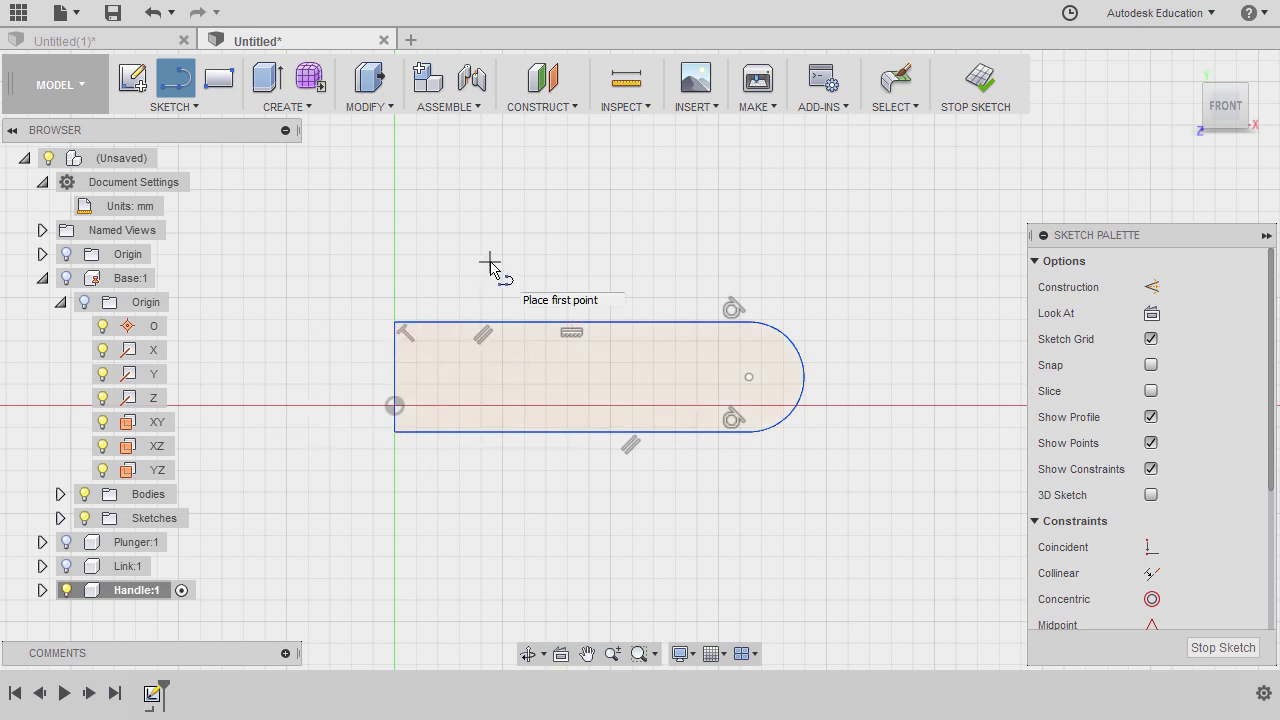
key(Escape)
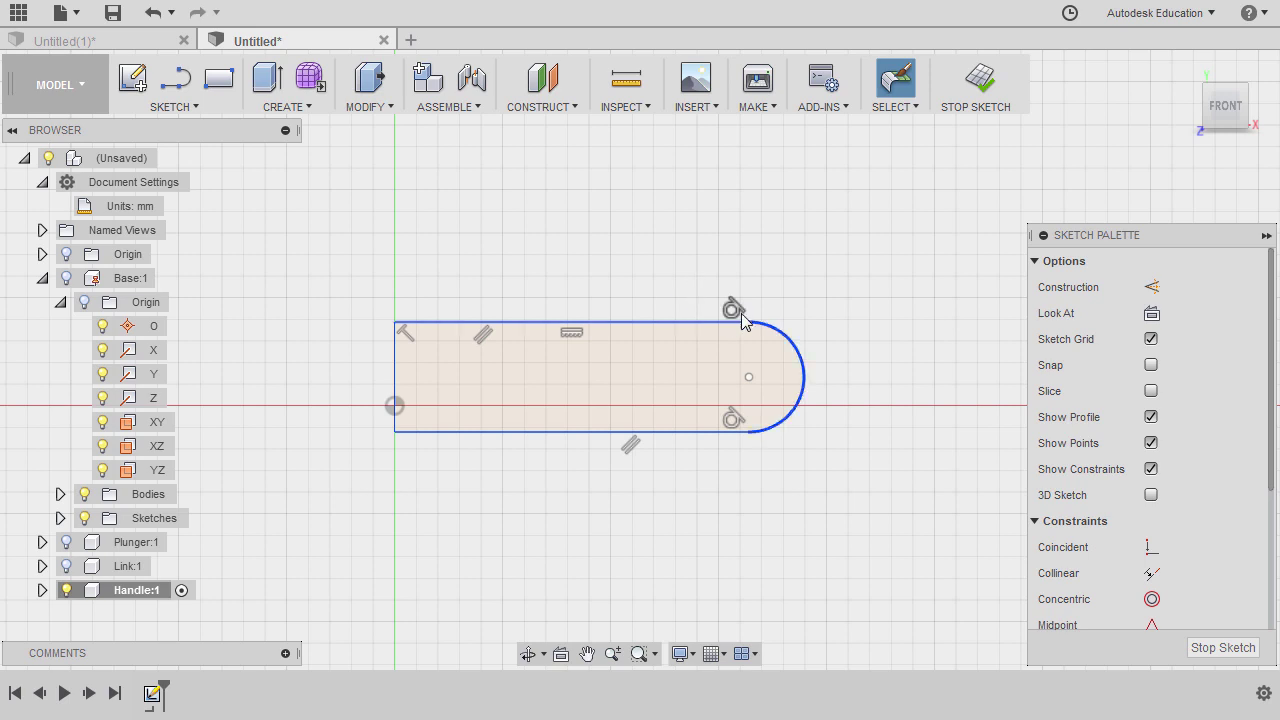
double_click(727, 429)
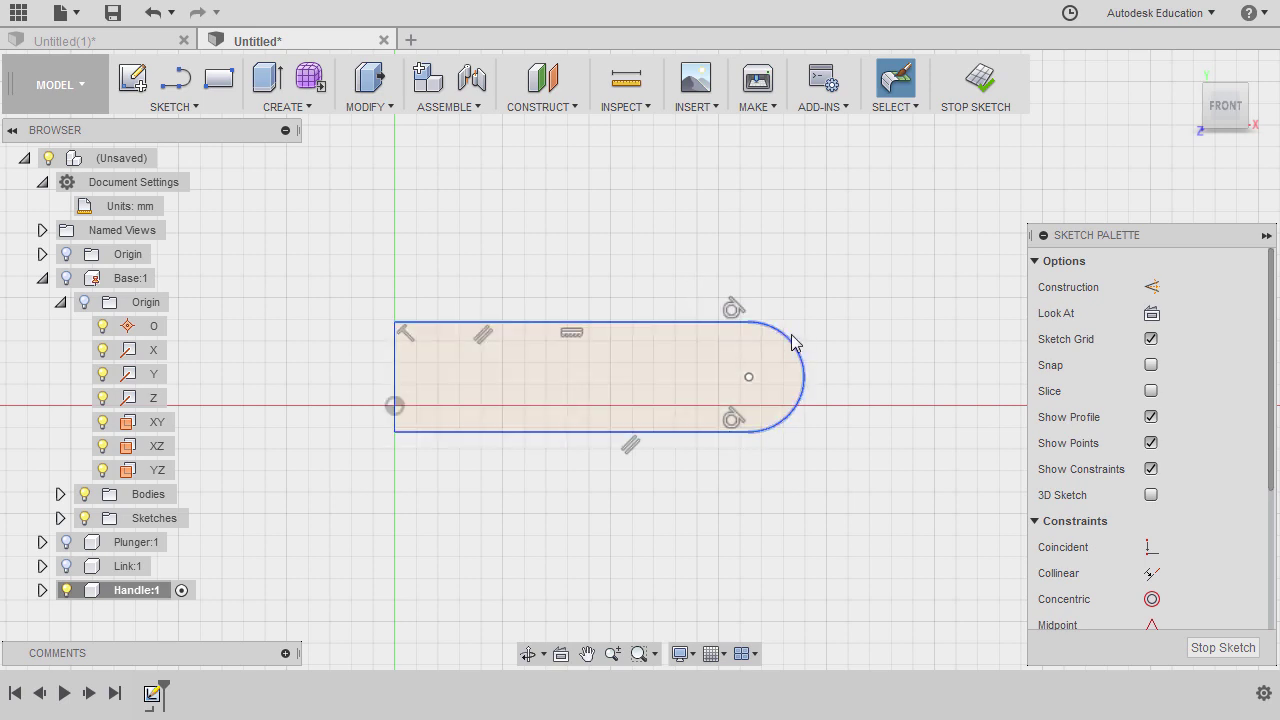
Dimension the handle profile's height between its two horizontal edges as 10 mm
key(d)
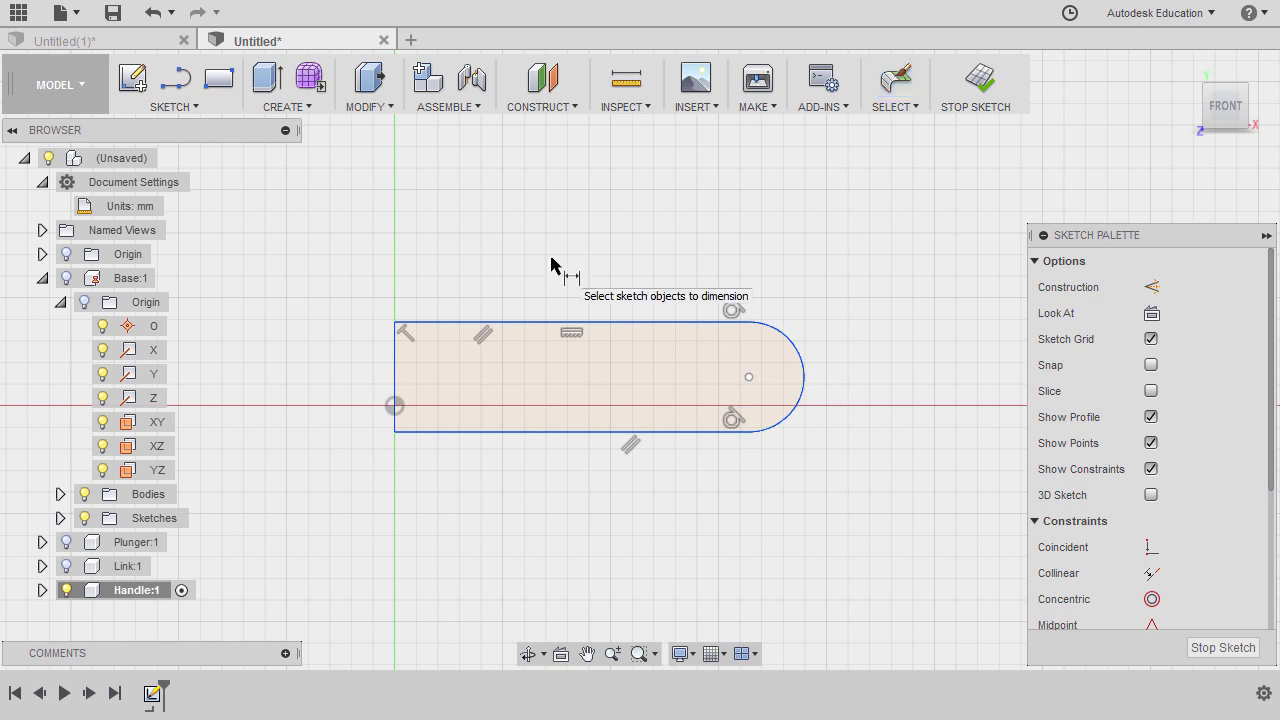
click(443, 322)
click(436, 432)
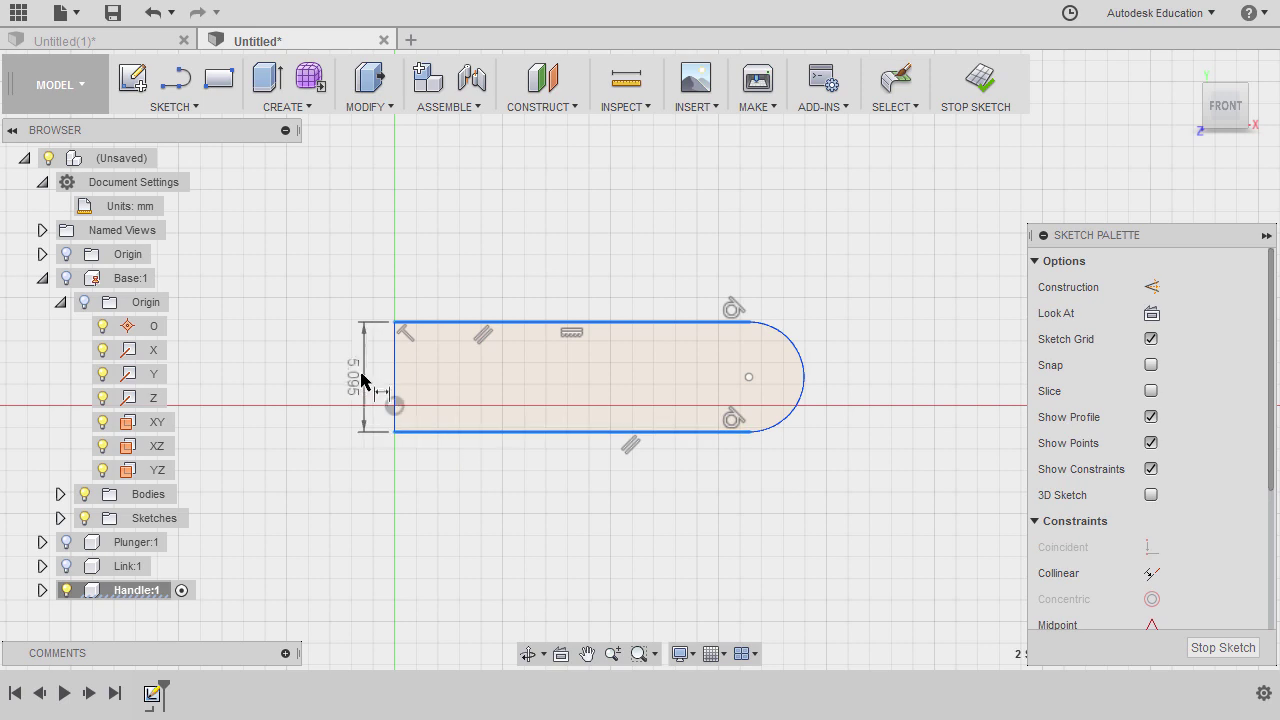
click(351, 386)
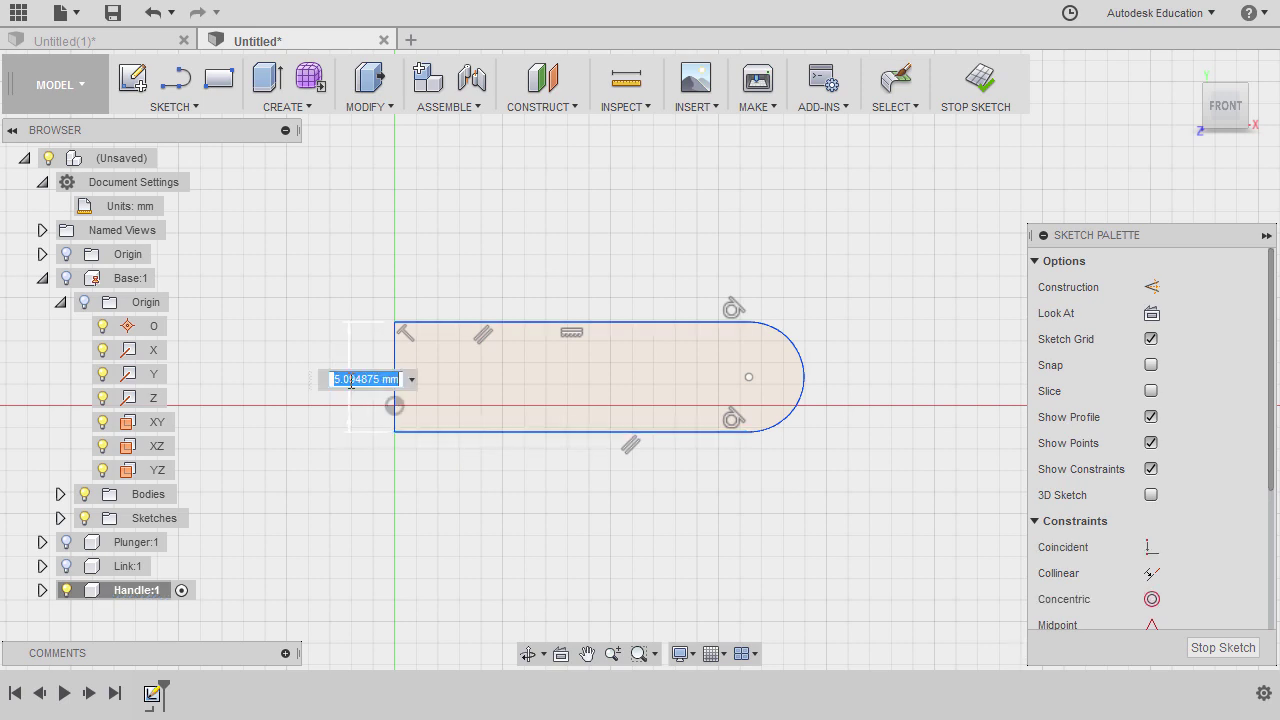
text(10)
key(Return)
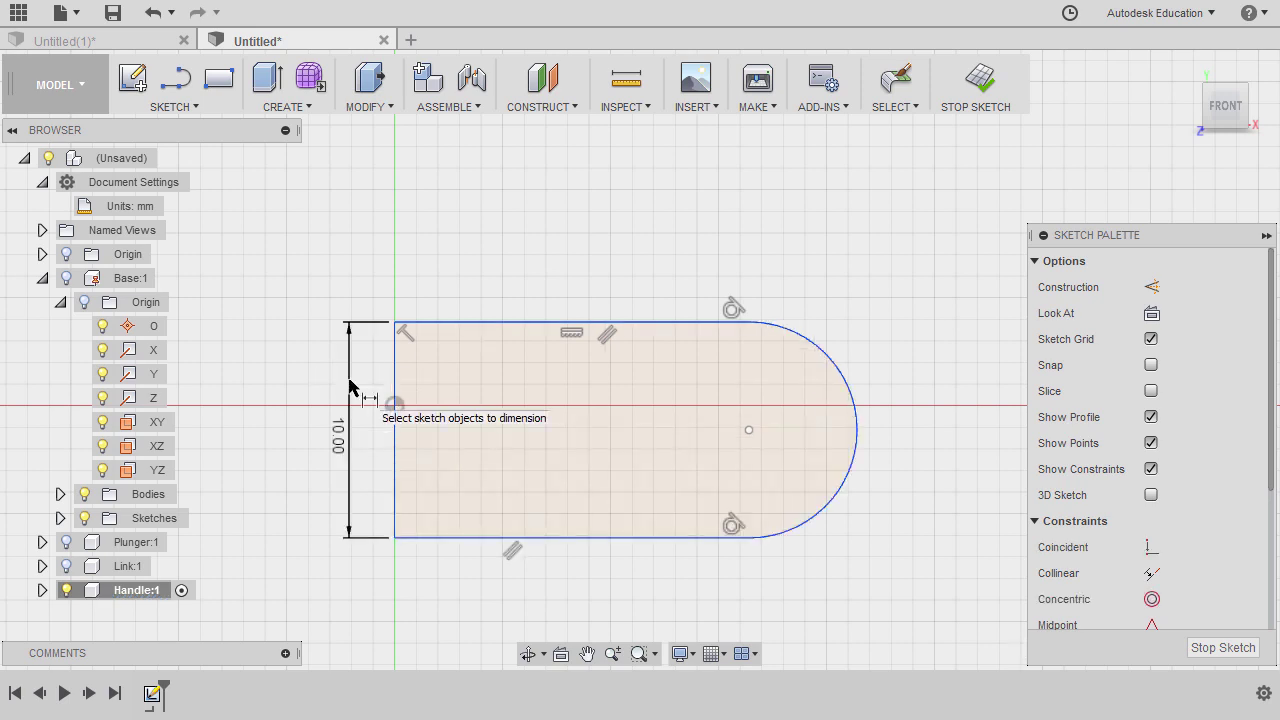
Dimension the distance from the profile's straight left edge to the end arc's centre as 44 mm
click(396, 362)
key(Escape)
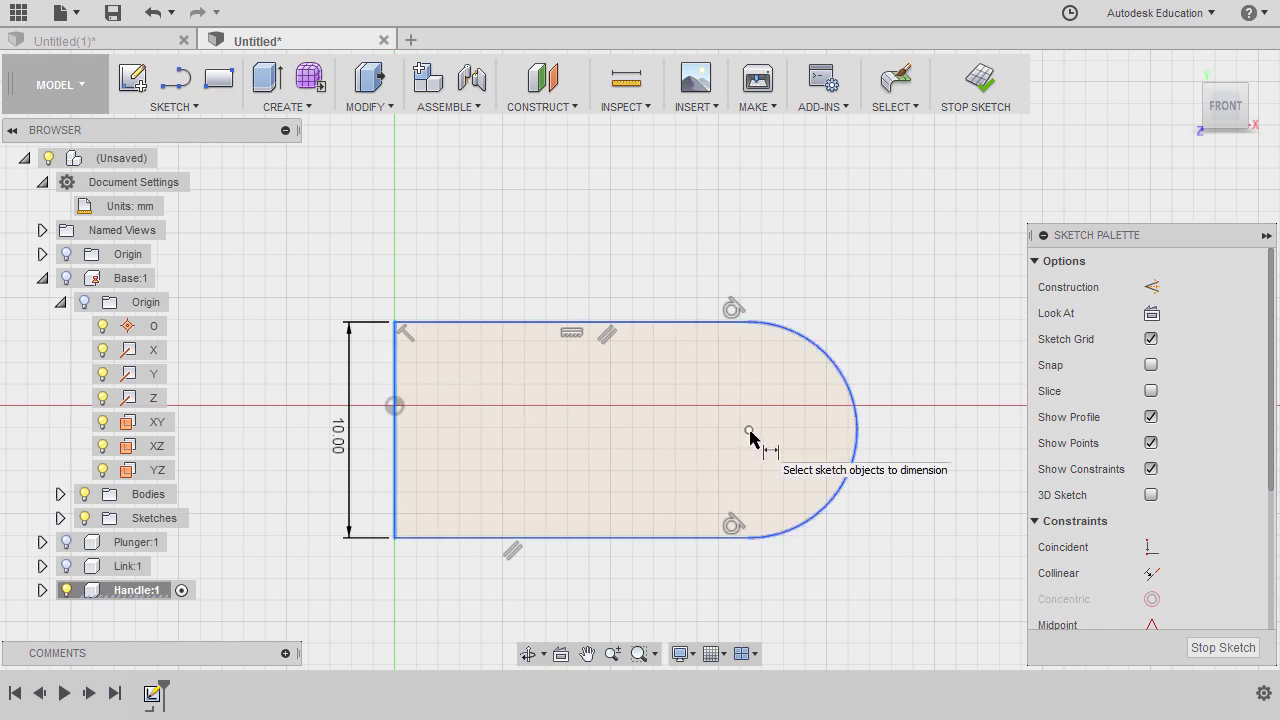
click(749, 431)
click(563, 247)
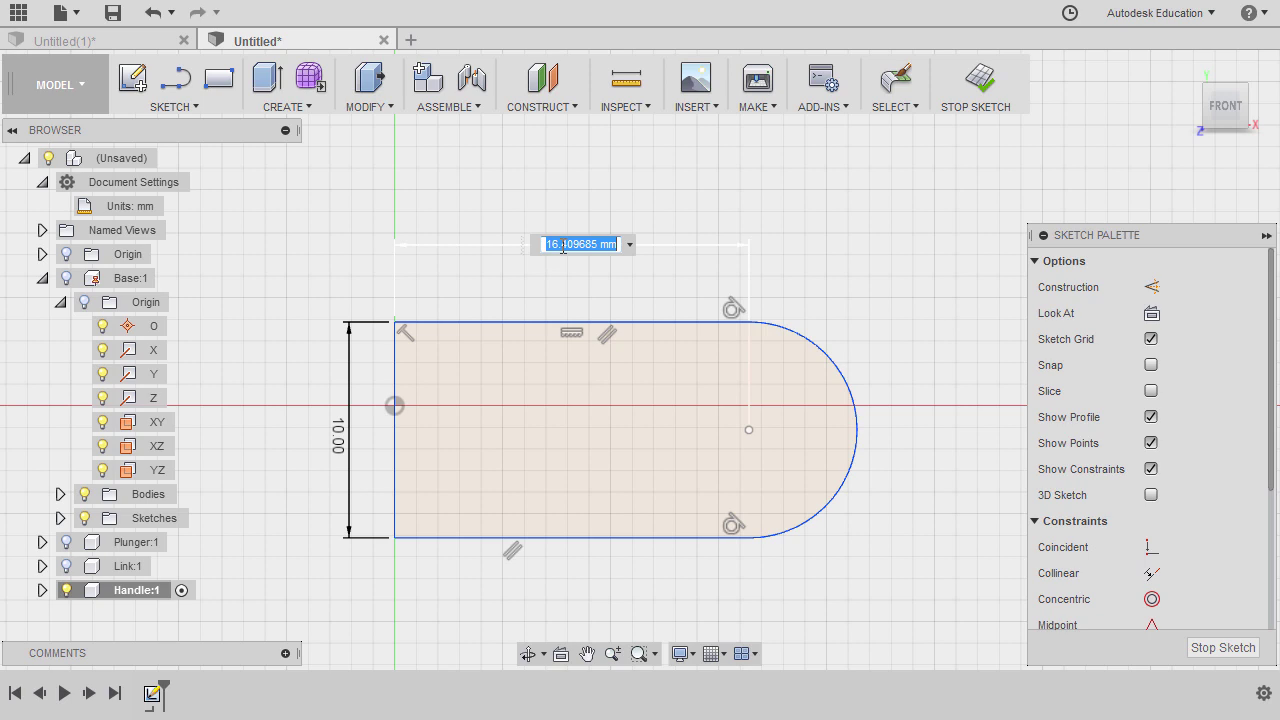
text(44)
key(Return)
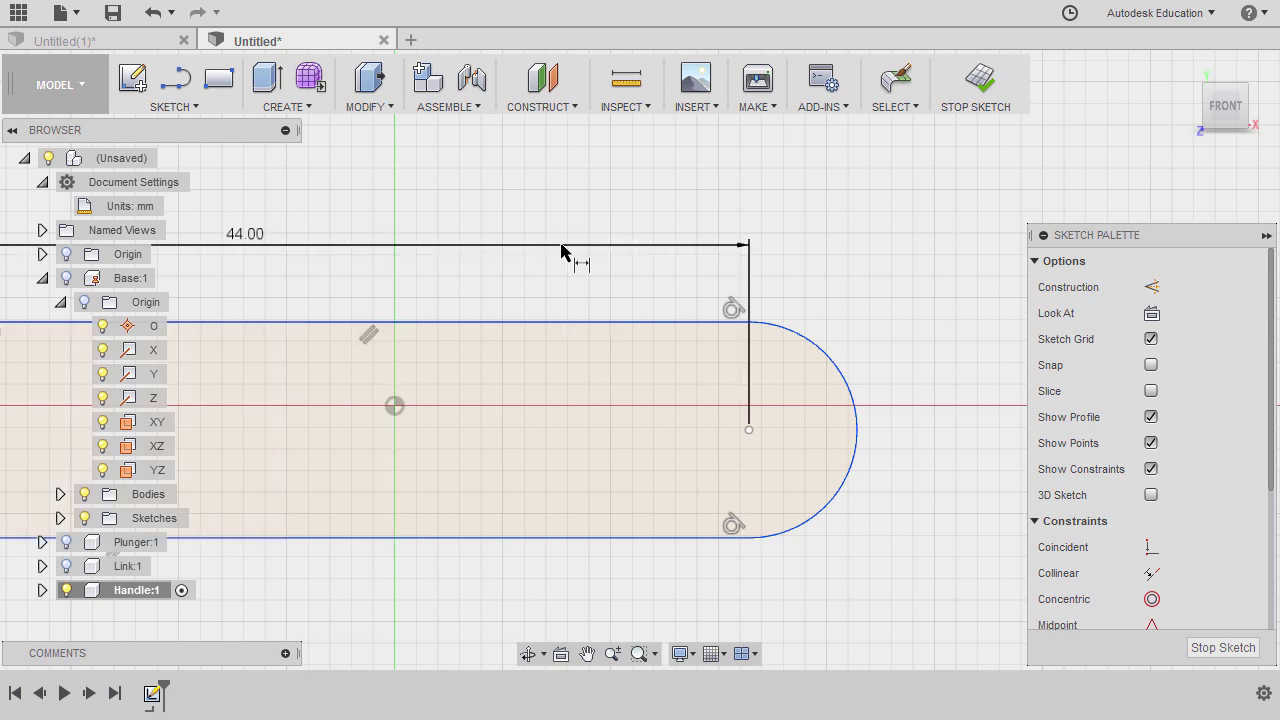
Draw a 4 mm diameter circle on the centre point of the handle's end arc
scroll(780, 345, down, 4)
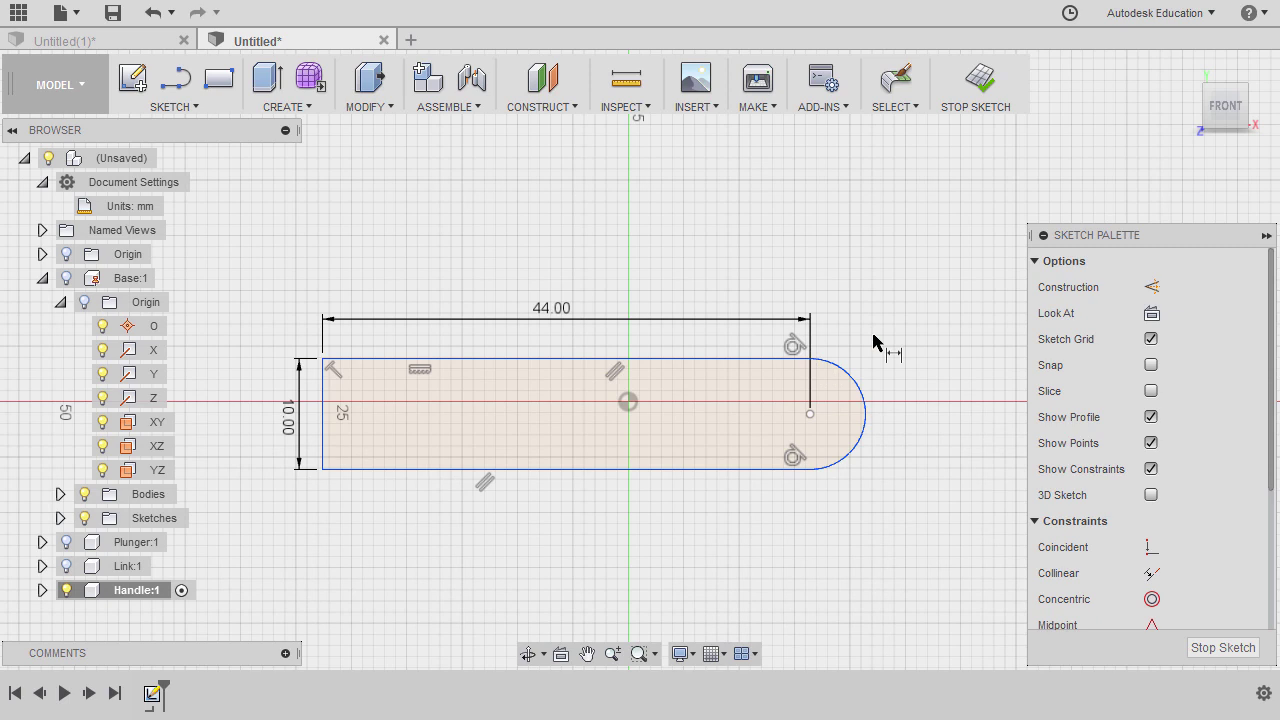
key(c)
click(812, 414)
text(4)
key(Return)
key(Escape)
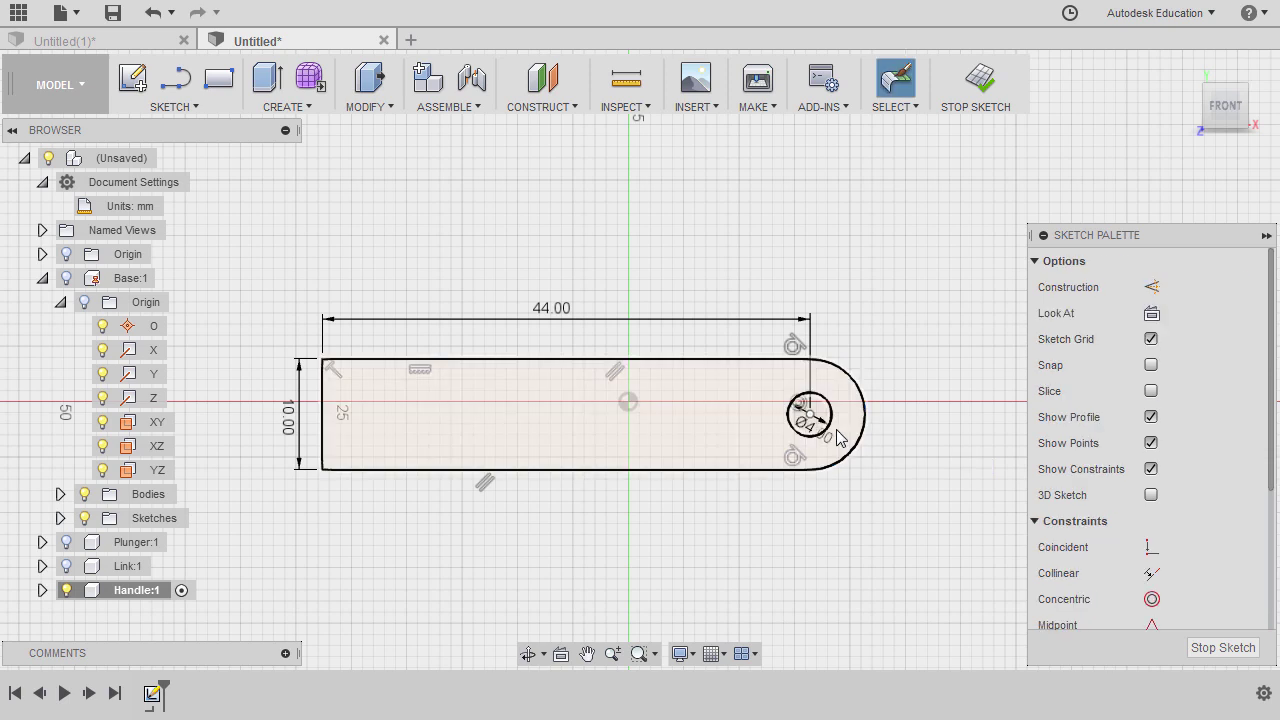
Draw a vertical line across the full height of the profile, about 40 mm from its straight left edge
key(l)
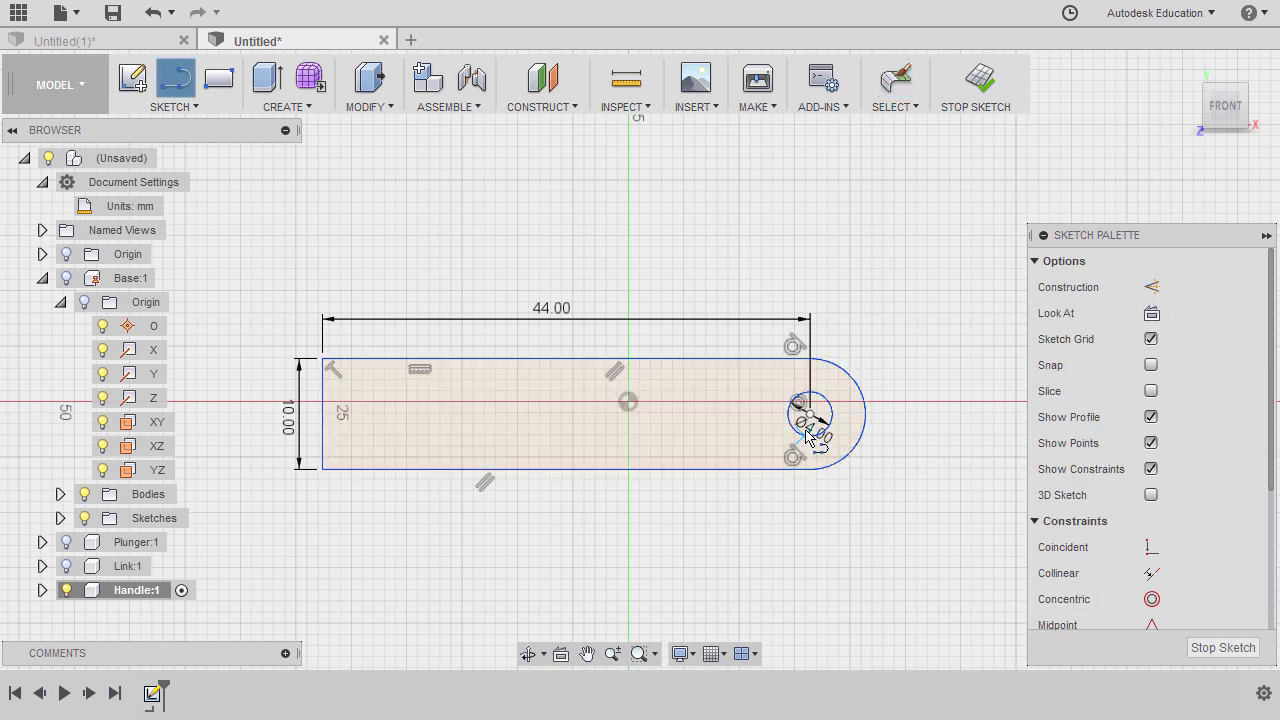
click(763, 360)
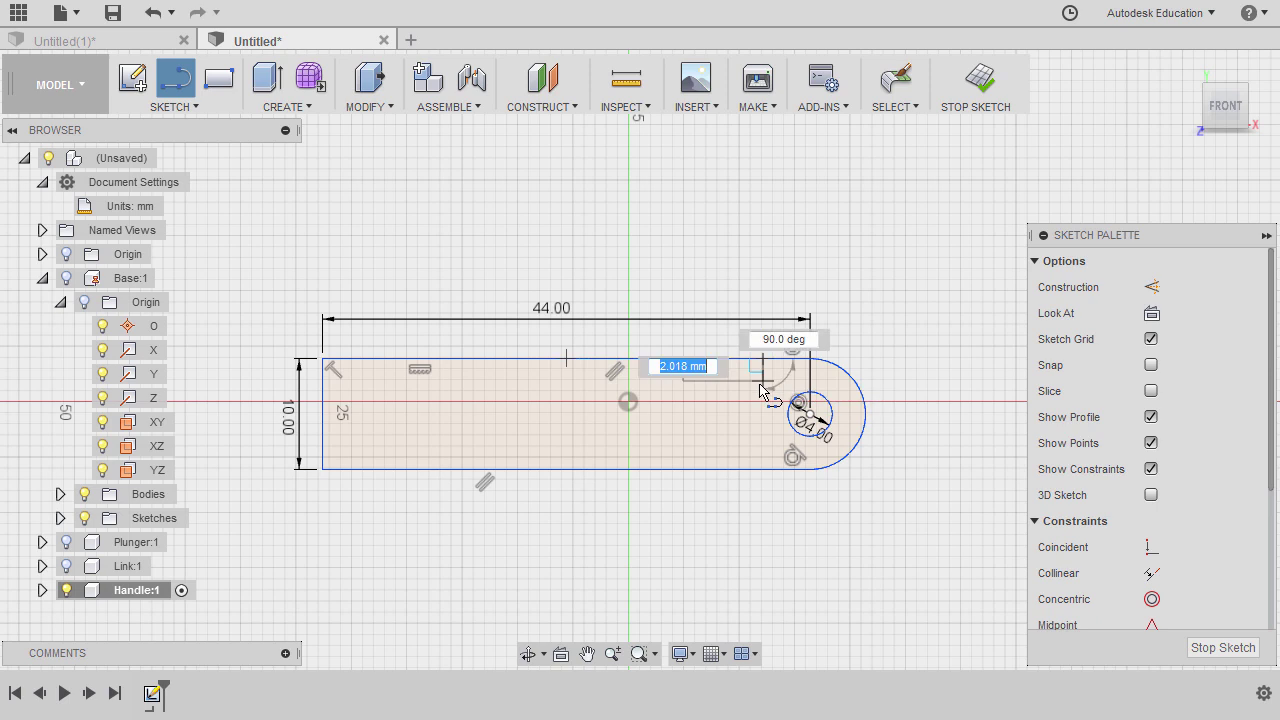
click(761, 469)
key(Escape)
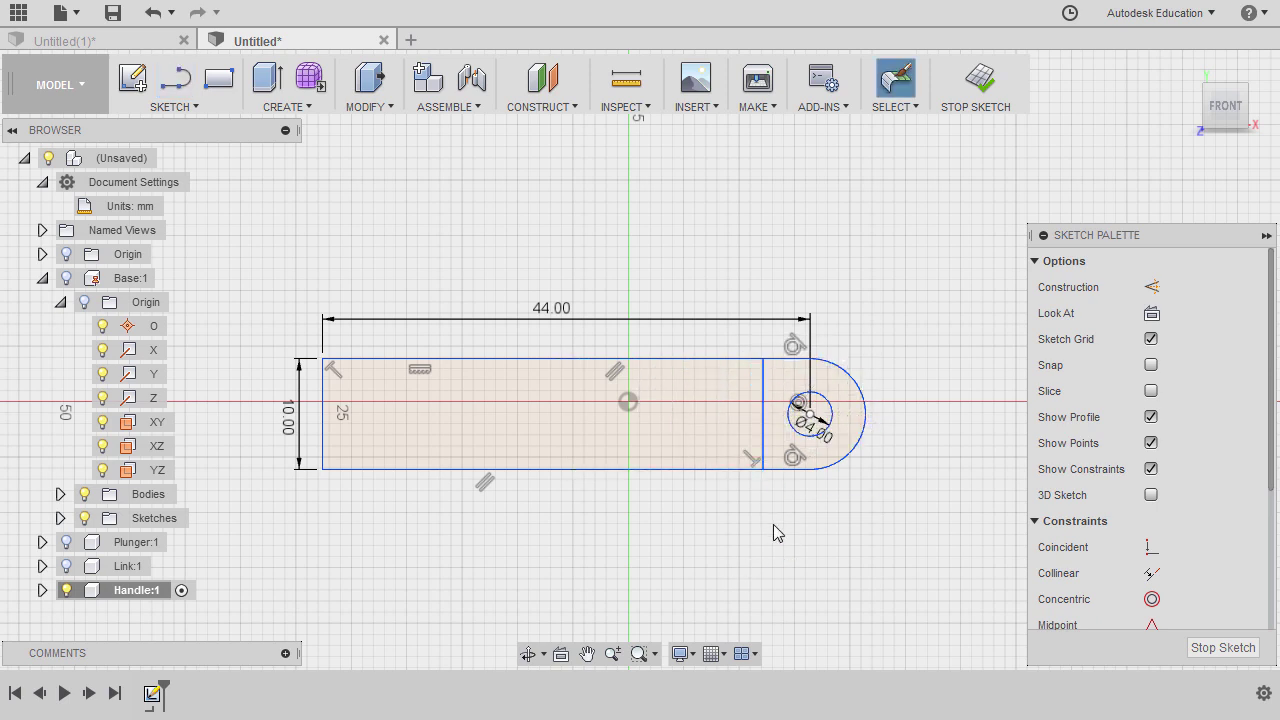
Dimension the distance between the profile's left edge and the vertical dividing line as 39 mm
key(d)
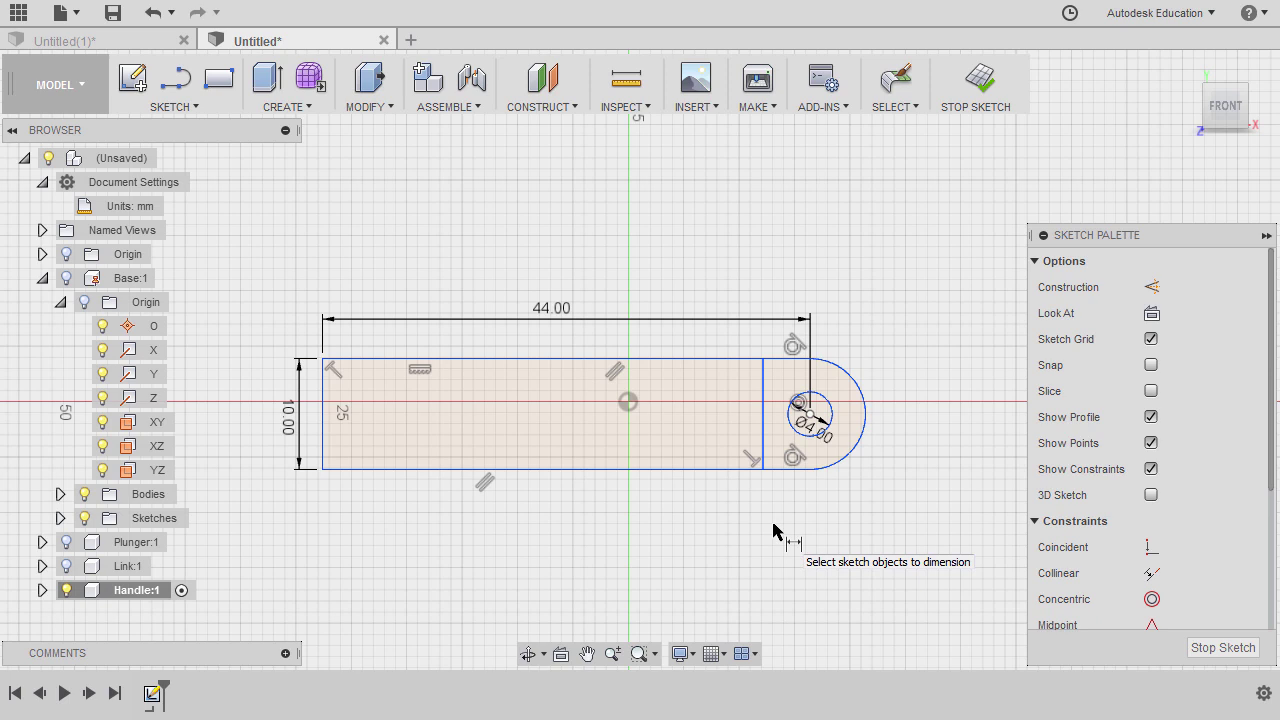
click(324, 396)
click(760, 402)
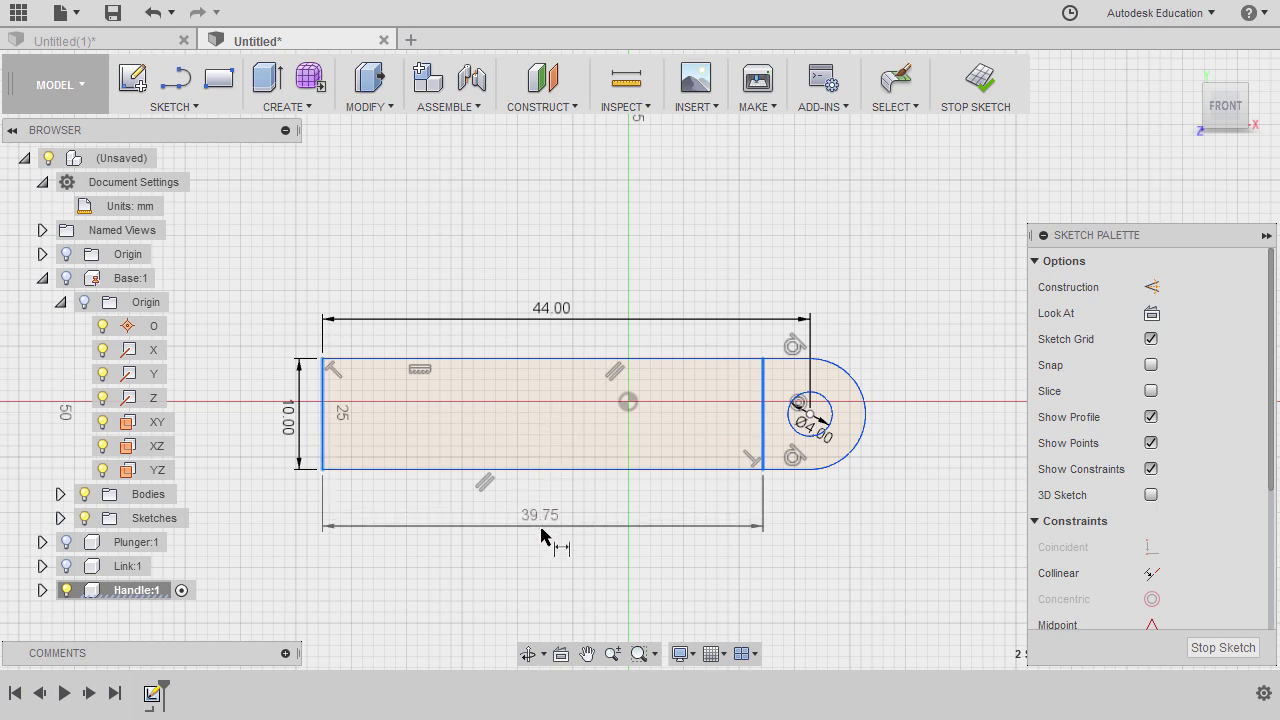
click(553, 537)
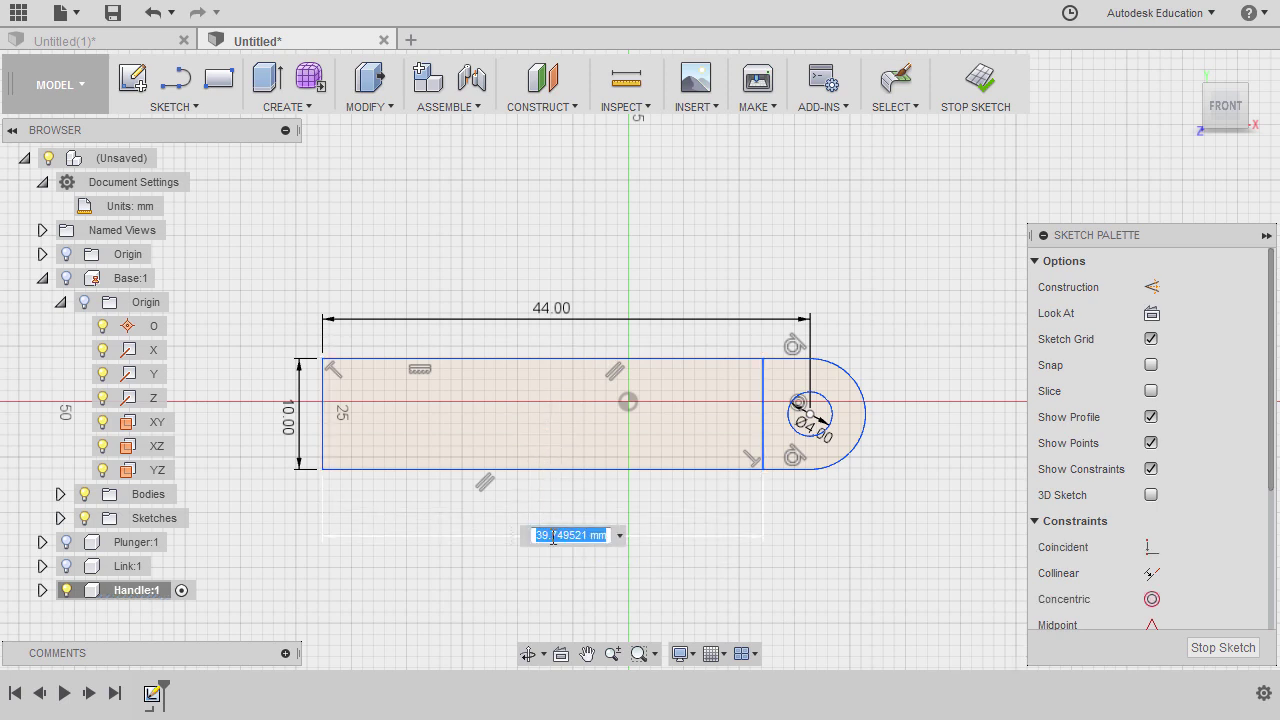
text(39)
key(Return)
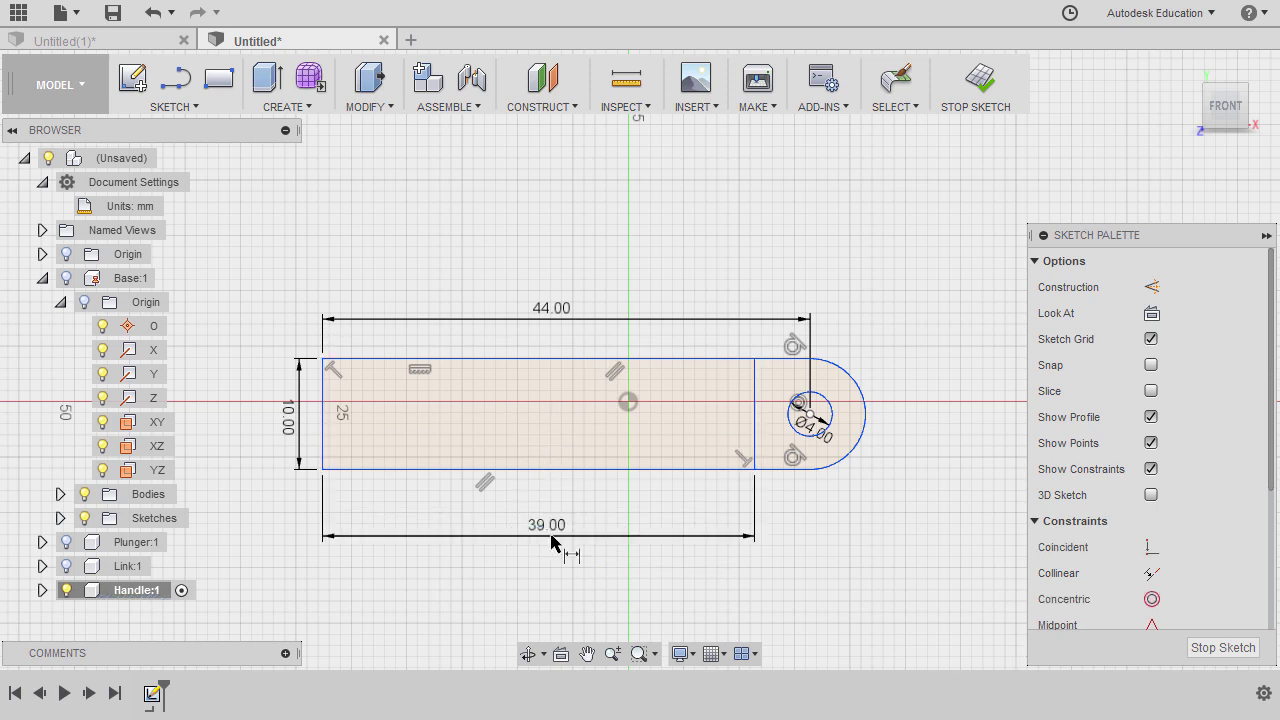
Constrain the midpoint of the handle profile's straight left edge to the sketch origin
key(Escape)
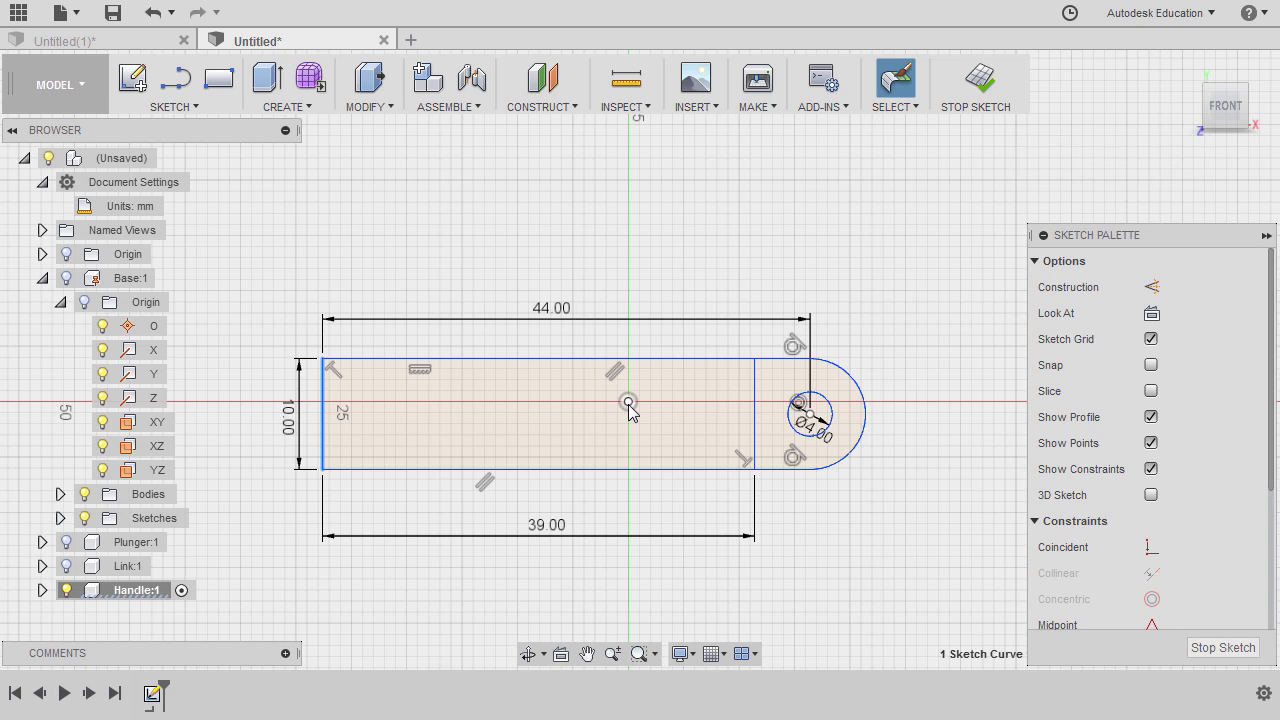
right_click(647, 189)
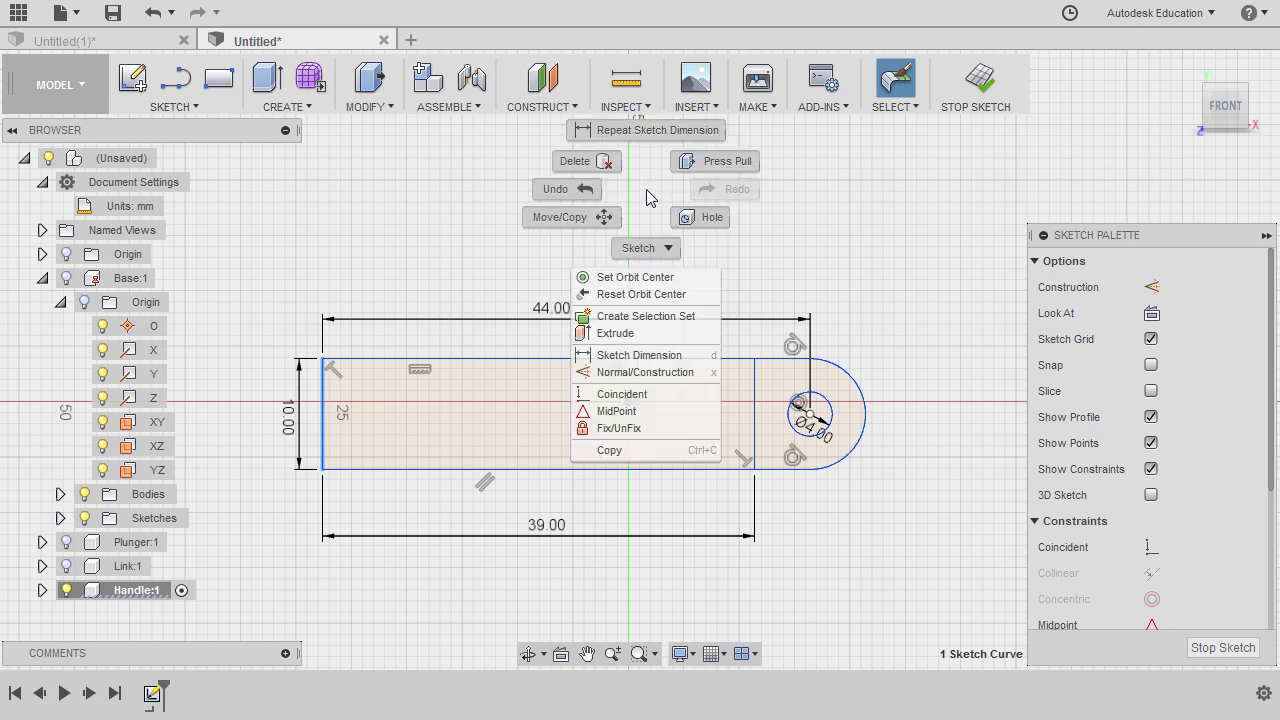
click(616, 411)
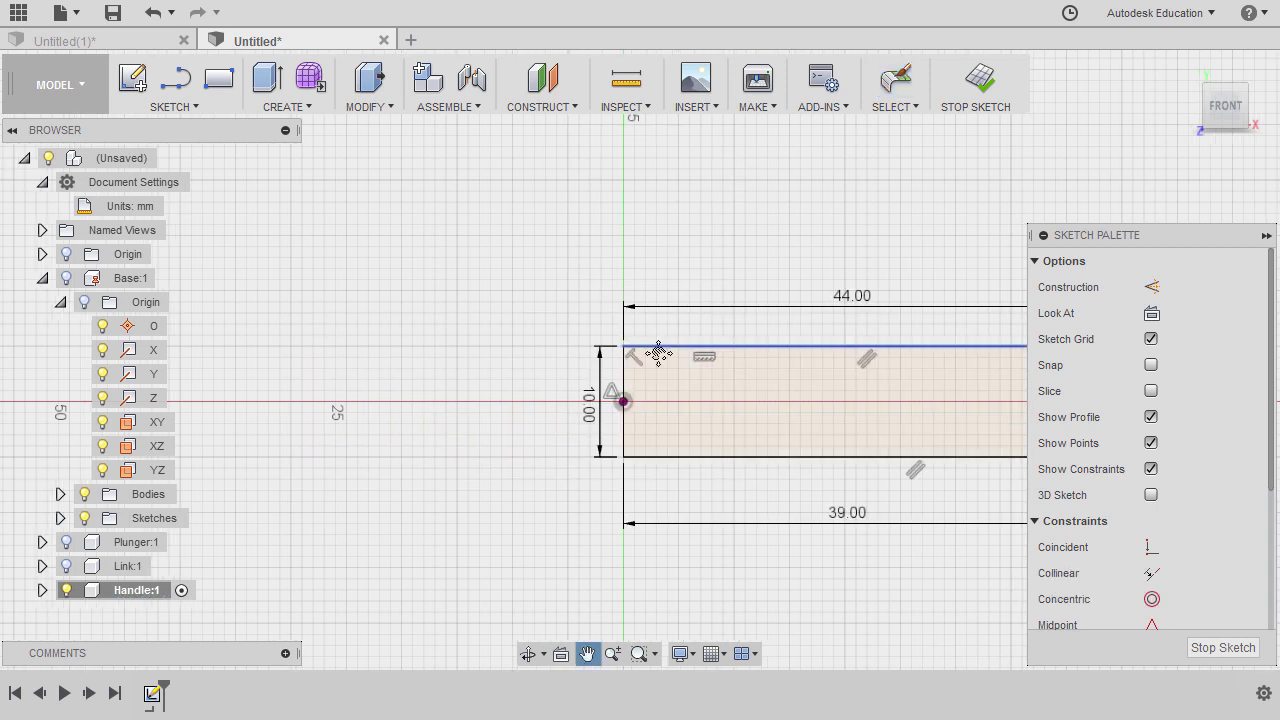
Draw a circle inside the handle profile about 29 mm from the end arc's centre and make it equal to the 4 mm circle
scroll(765, 349, down, 2)
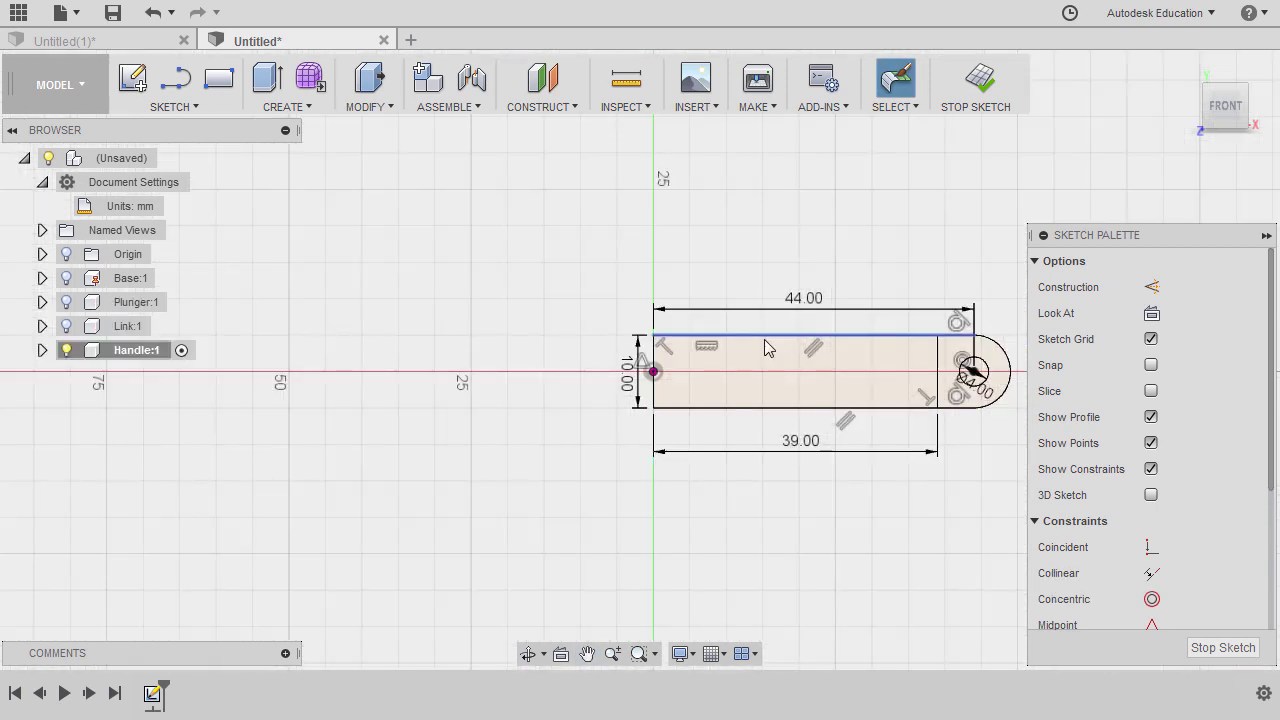
key(c)
click(762, 374)
click(777, 389)
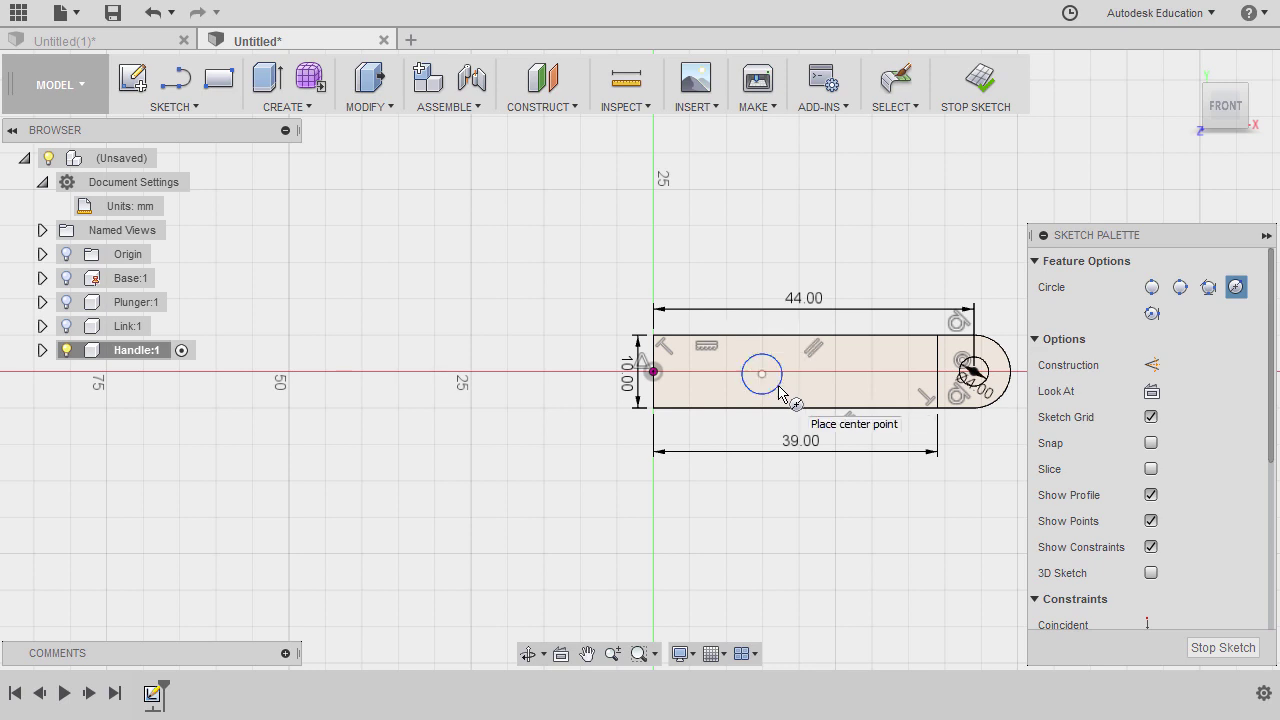
key(Escape)
click(781, 389)
shift+click(972, 372)
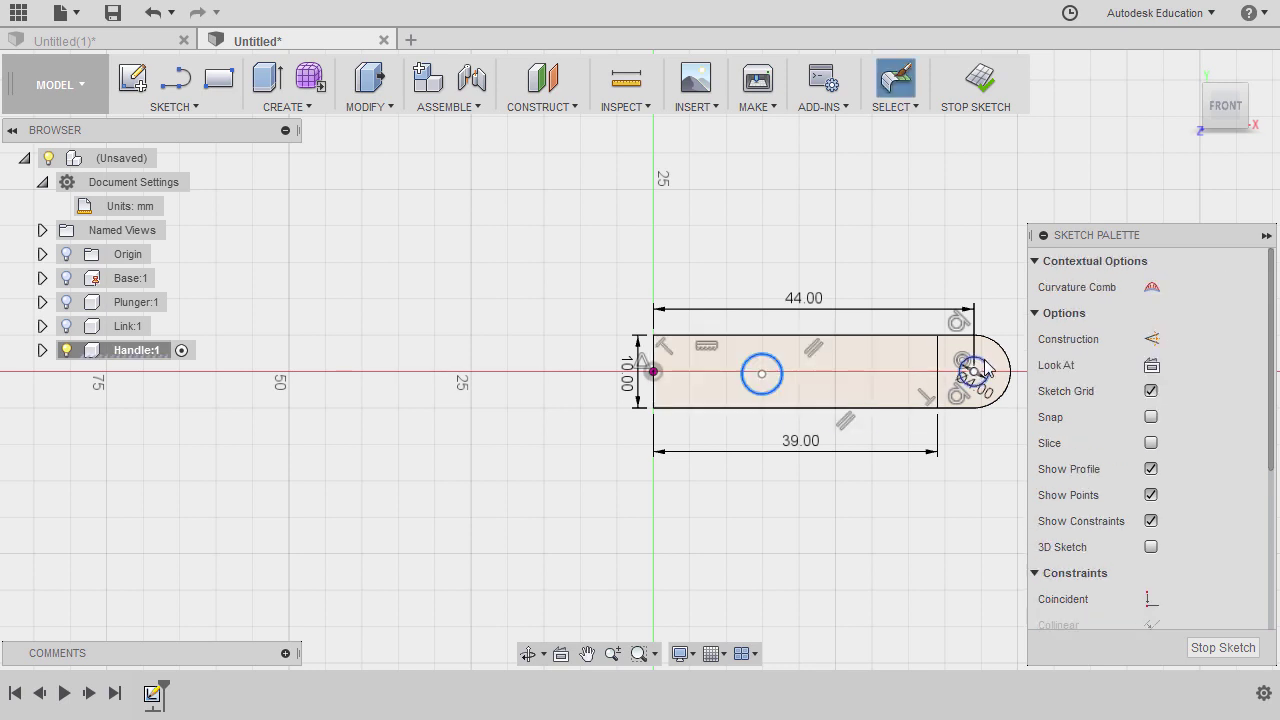
right_click(880, 215)
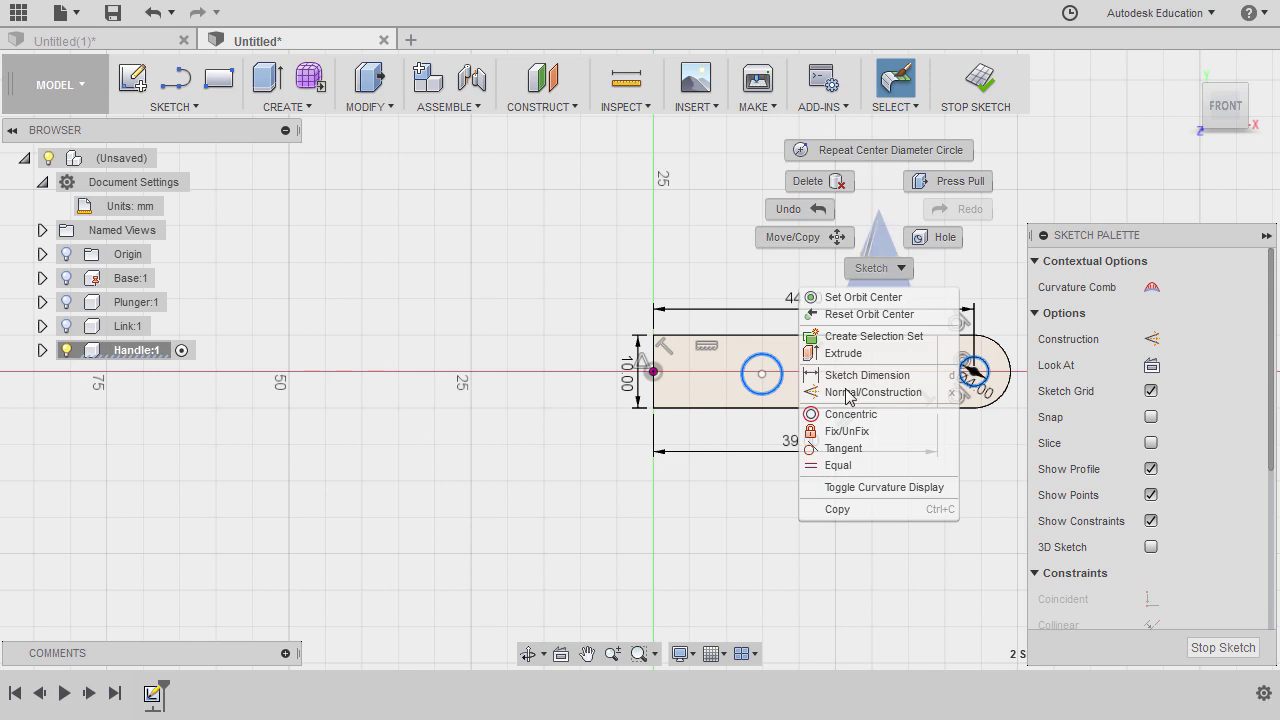
click(840, 466)
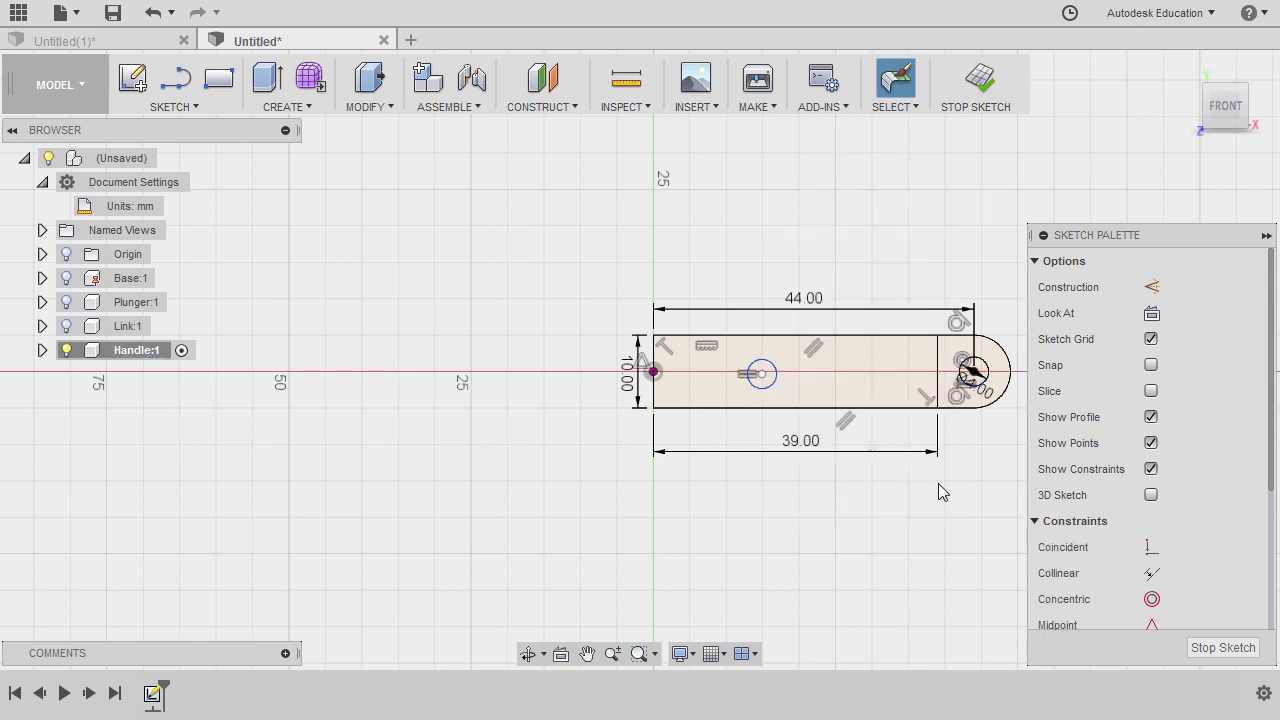
Align the new circle's centre horizontally with the sketch origin using a Horizontal/Vertical constraint
scroll(1140, 533, down, 3)
click(1152, 511)
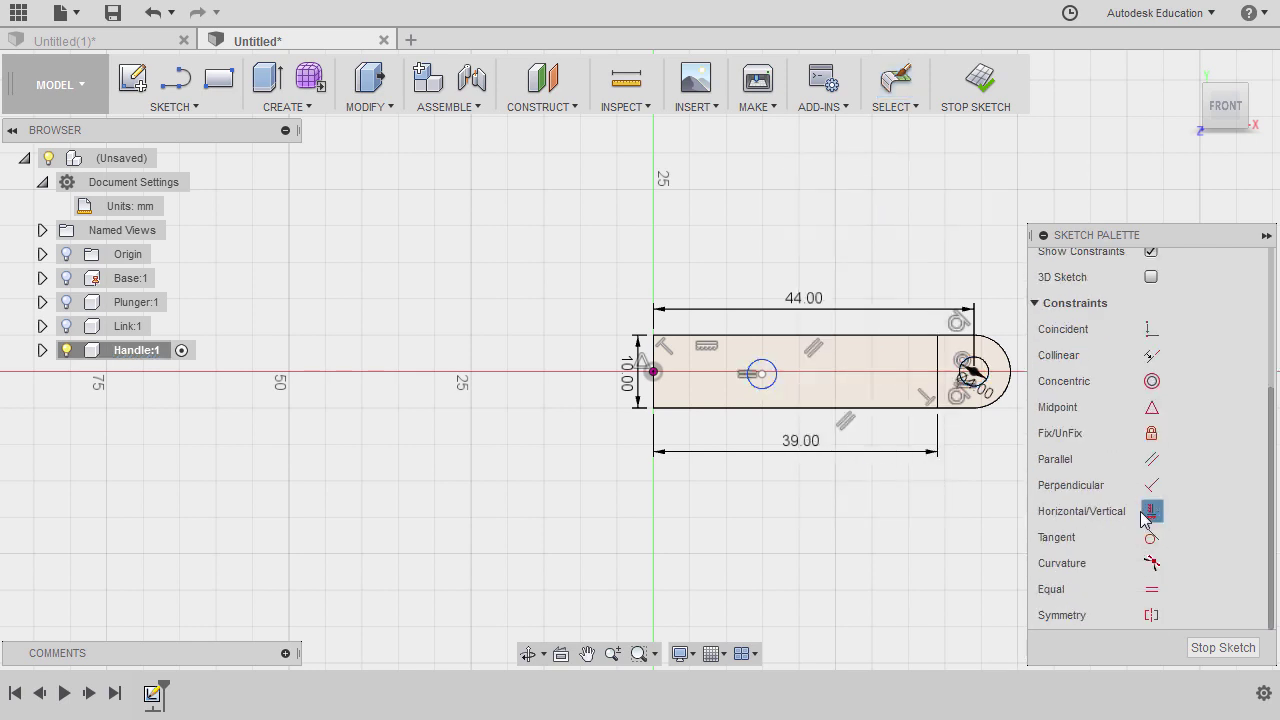
click(762, 375)
click(655, 376)
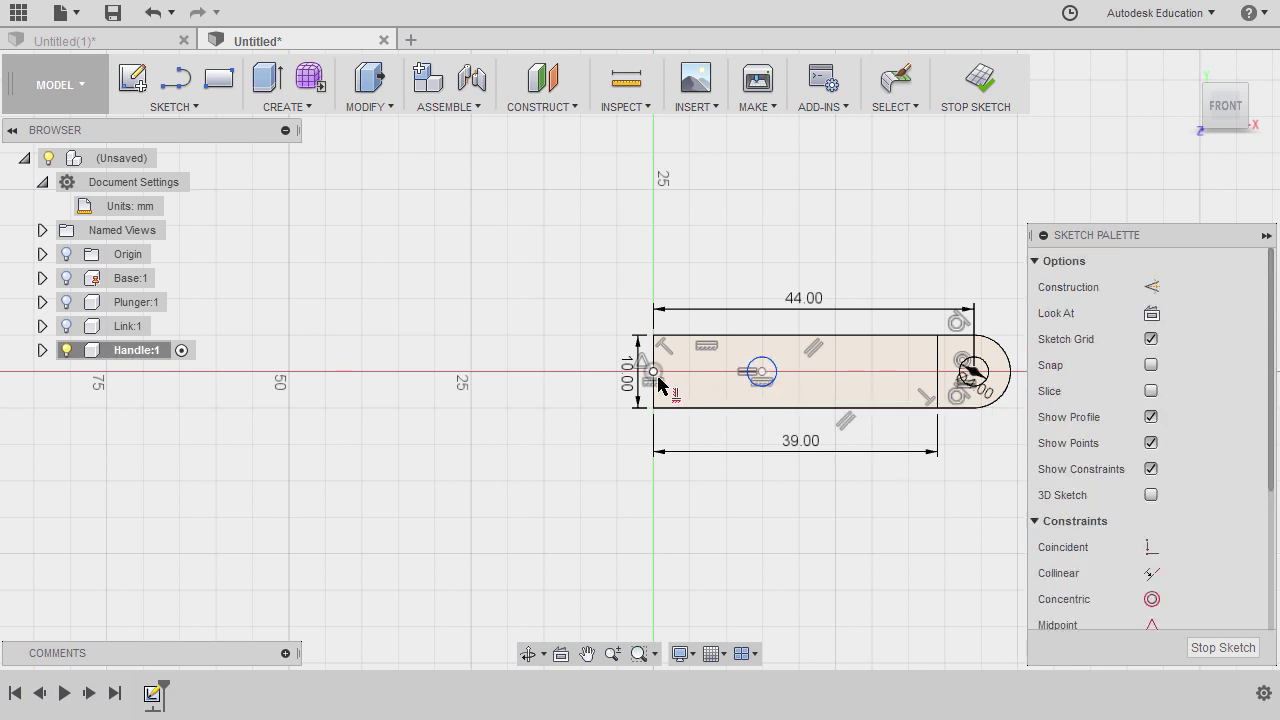
Dimension the distance between the centres of the two handle circles as 25 mm
key(d)
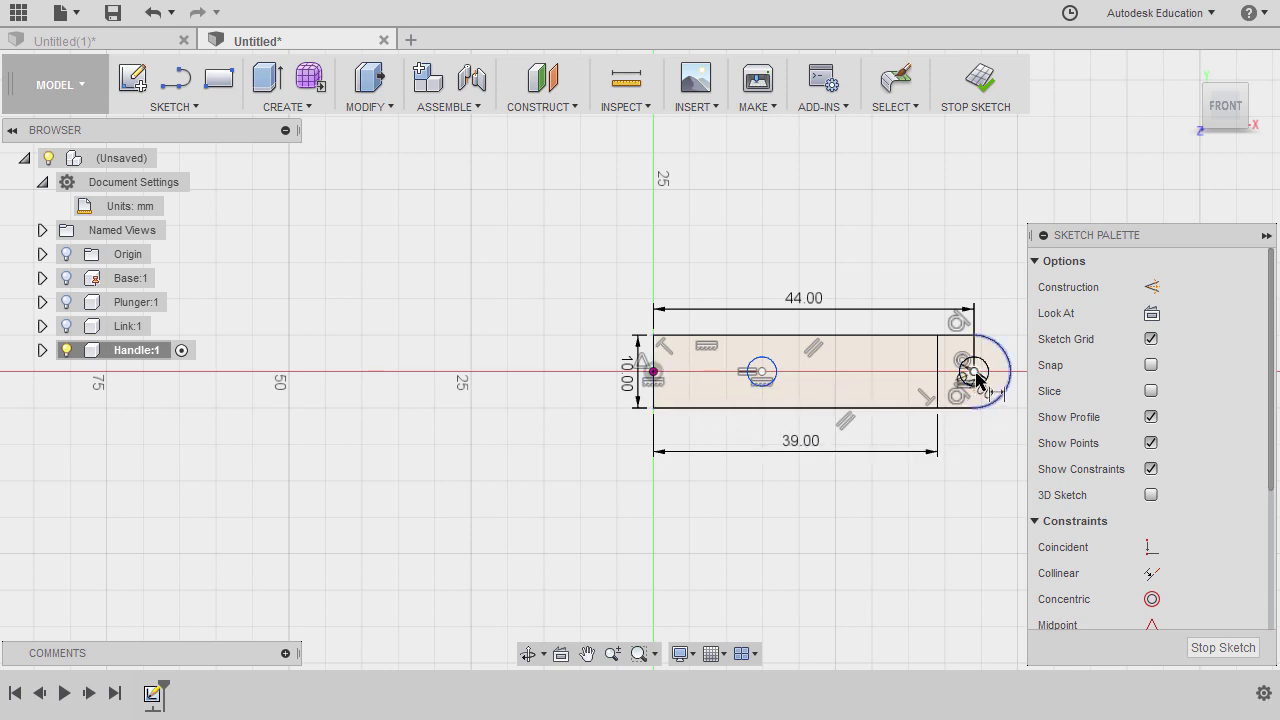
click(975, 375)
click(761, 372)
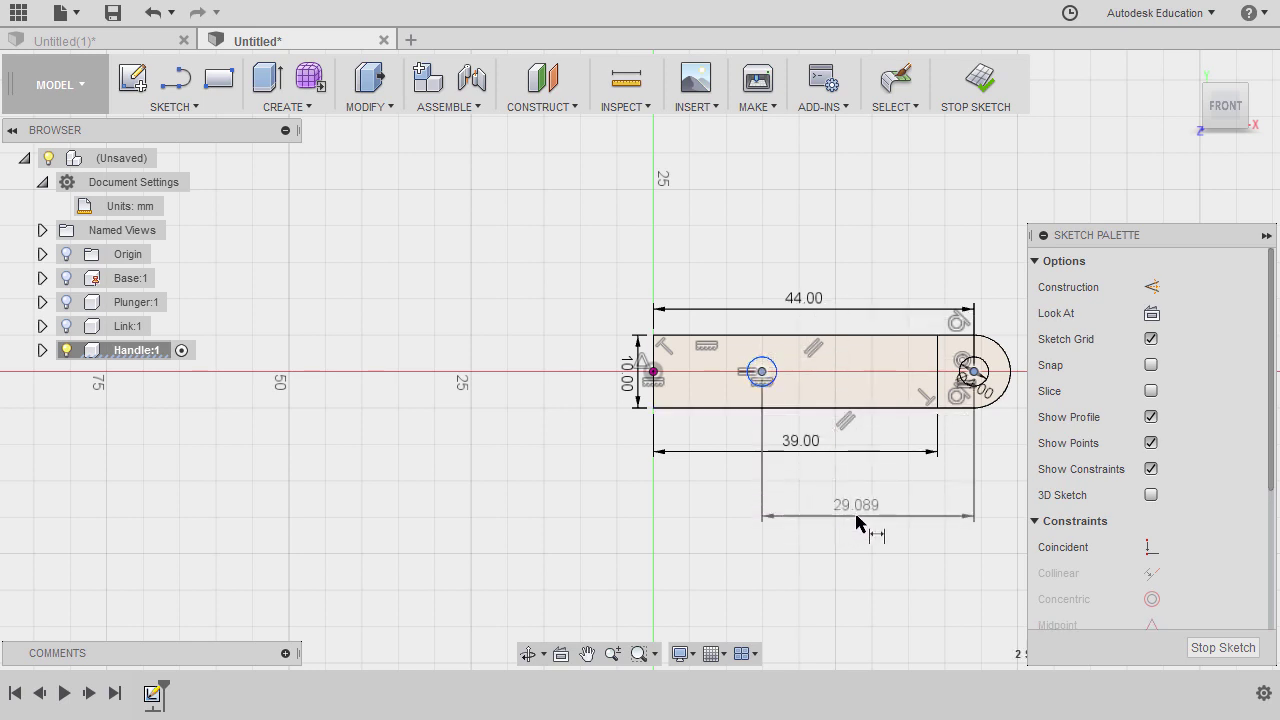
click(858, 517)
text(25)
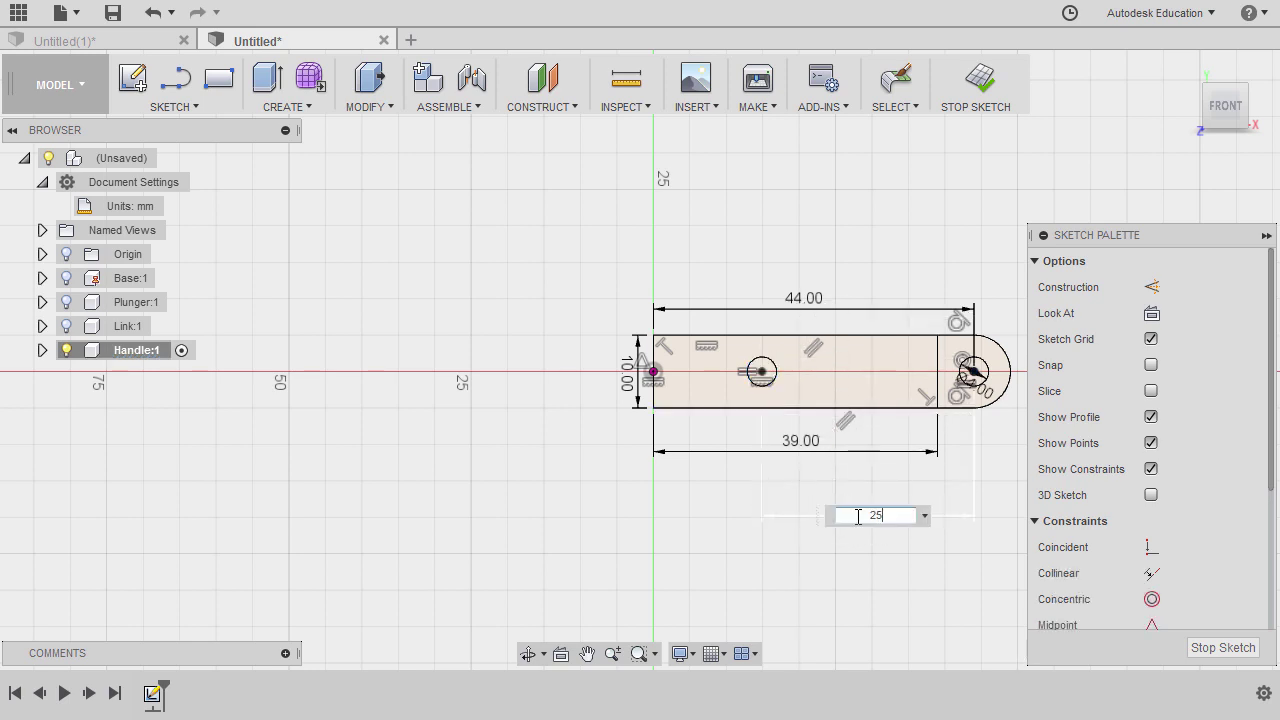
key(Return)
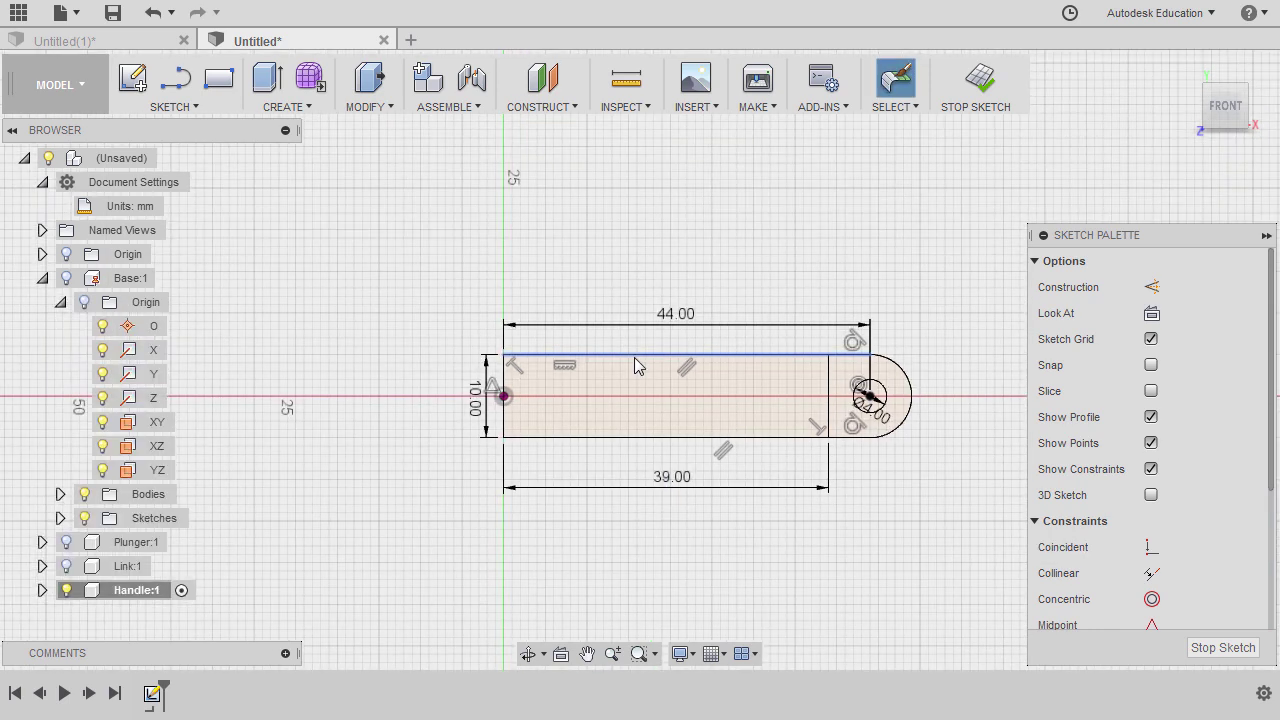
Extrude the handle's rectangular and rounded-end profiles symmetrically to a 9 mm total thickness as a new body, leaving the 4 mm hole open
key(e)
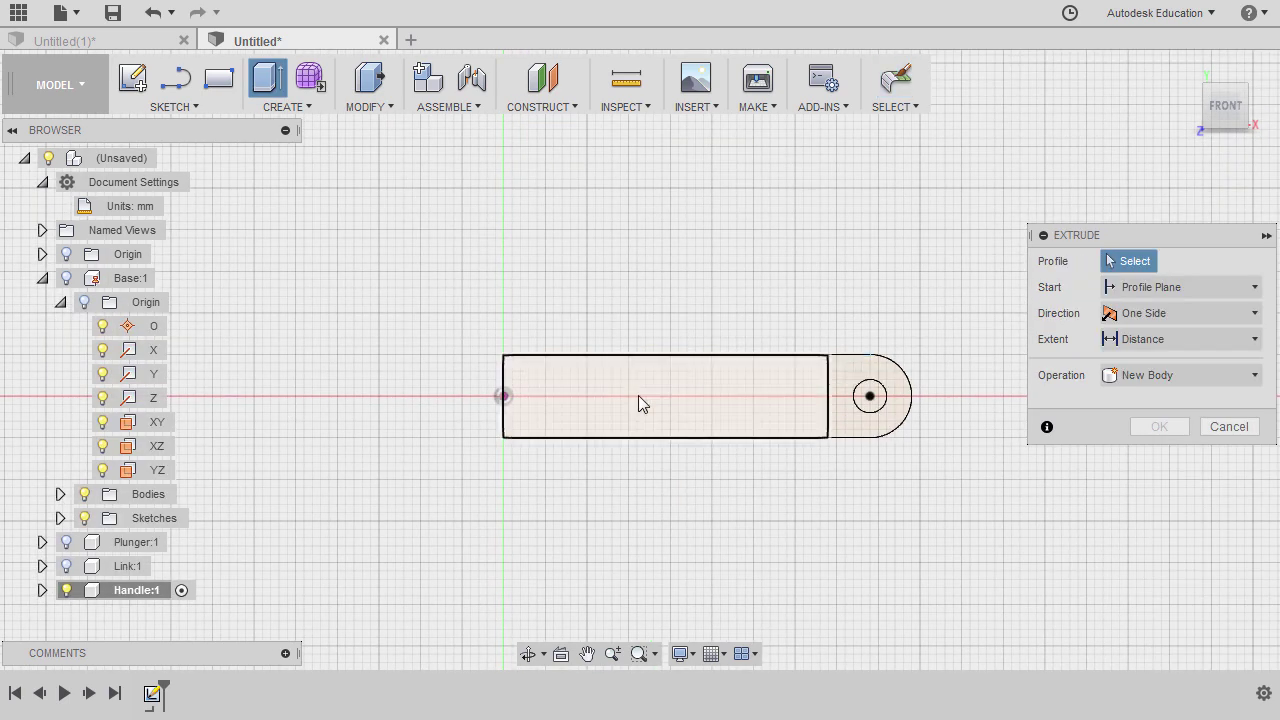
click(640, 396)
scroll(641, 396, up, 2)
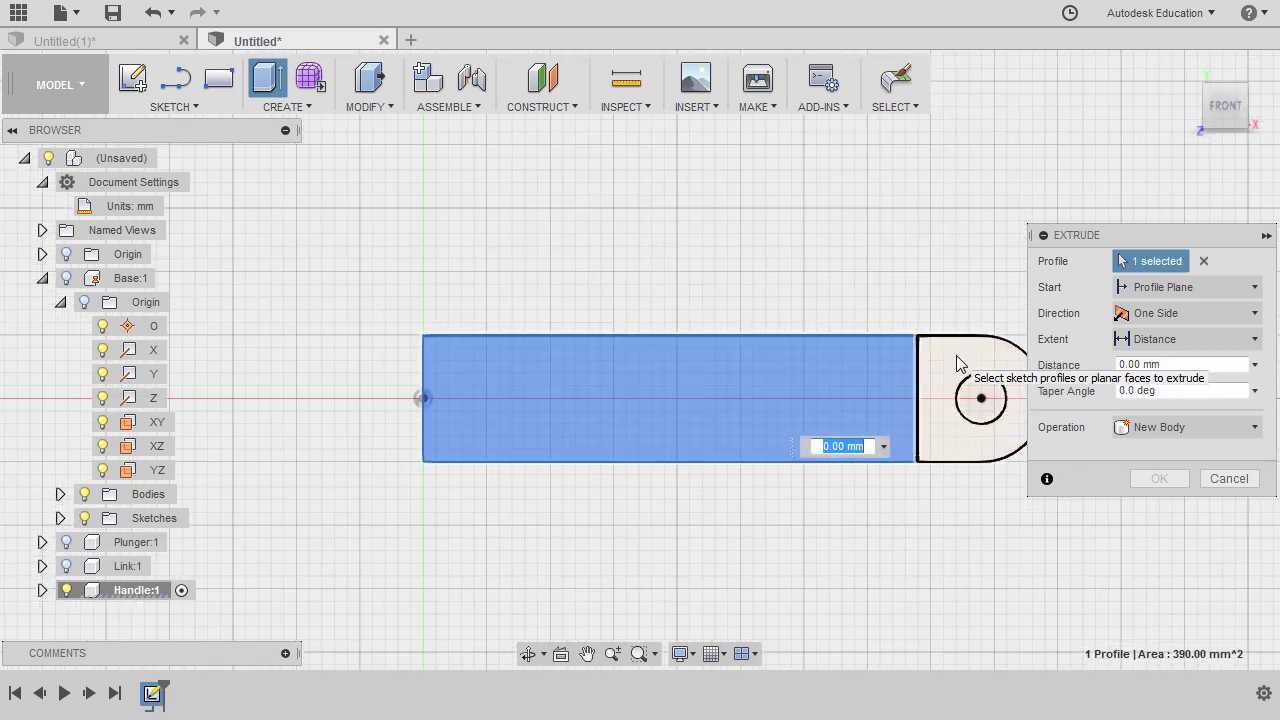
click(952, 388)
scroll(950, 386, down, 2)
shift+middle_drag(740, 363, 710, 407)
click(1186, 313)
click(1186, 383)
middle_drag(873, 365, 690, 311)
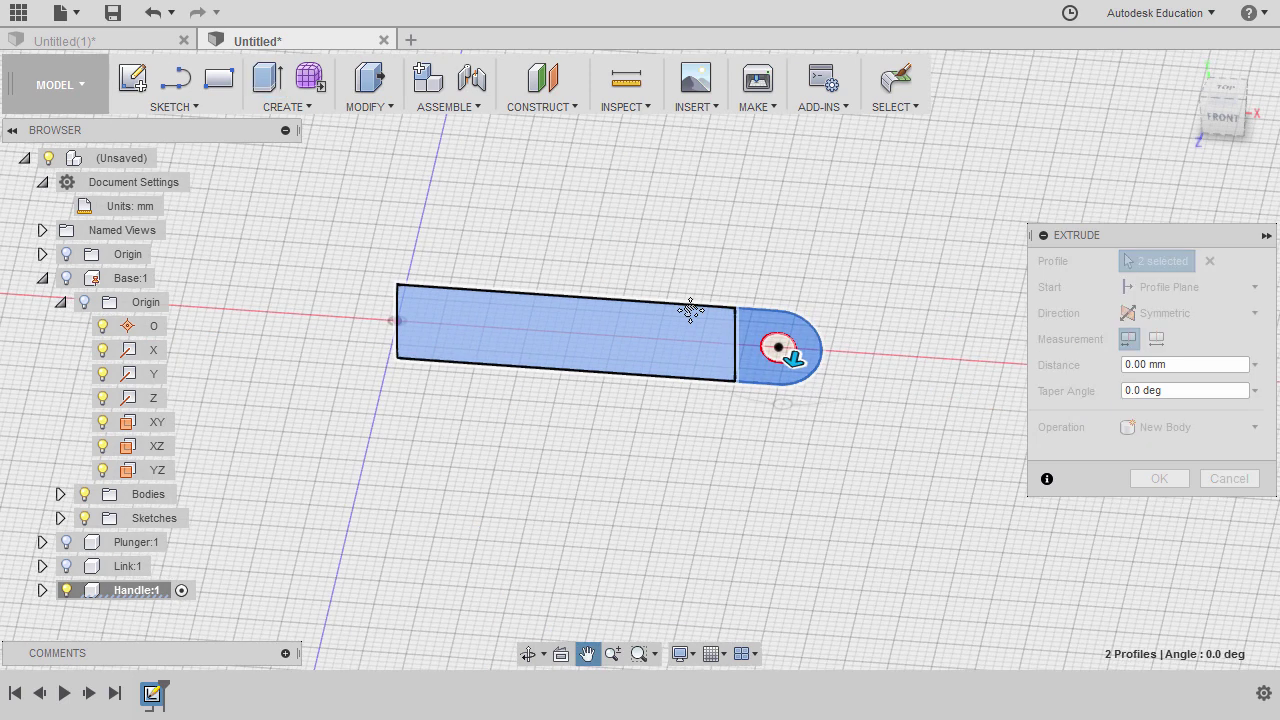
click(1158, 341)
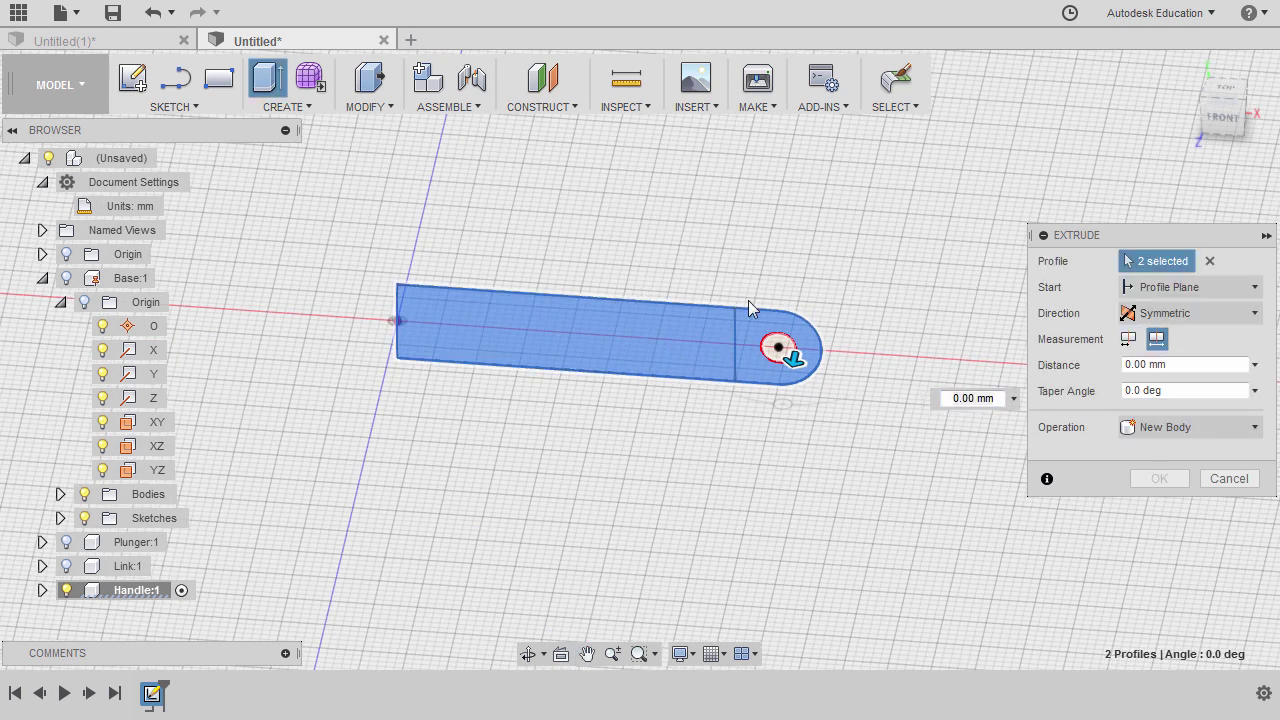
click(1140, 365)
text(9)
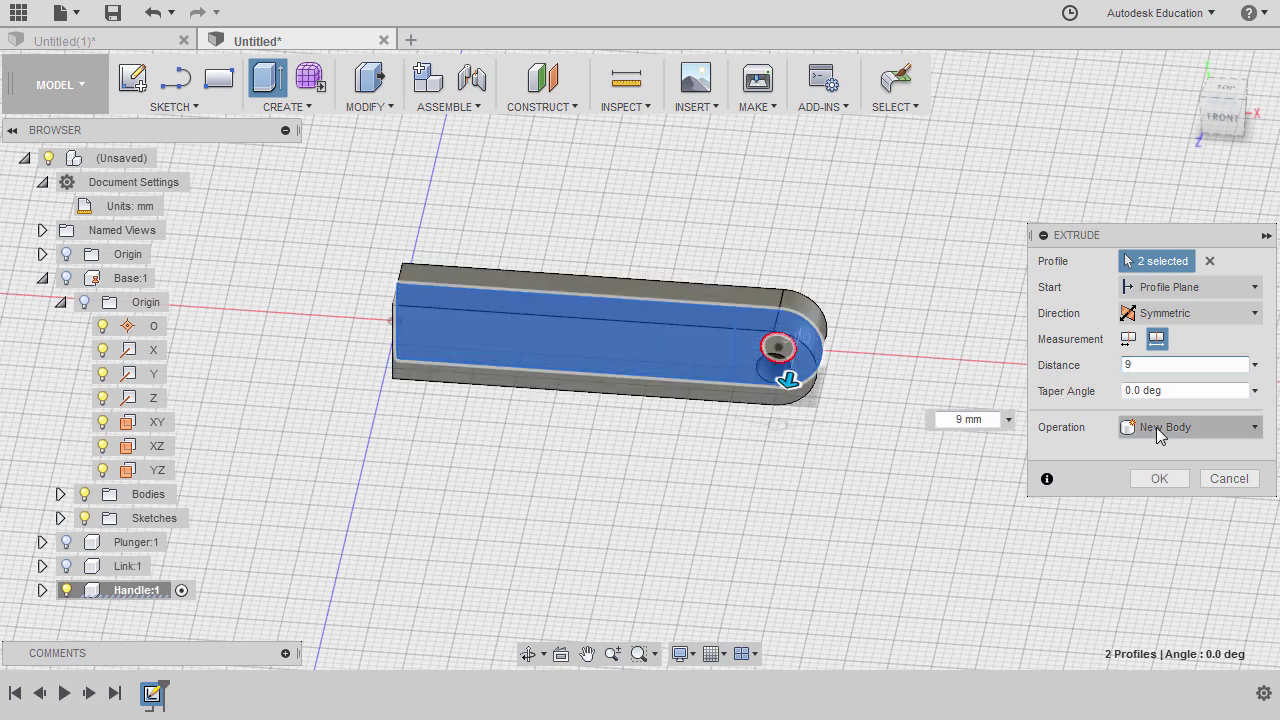
click(1187, 66)
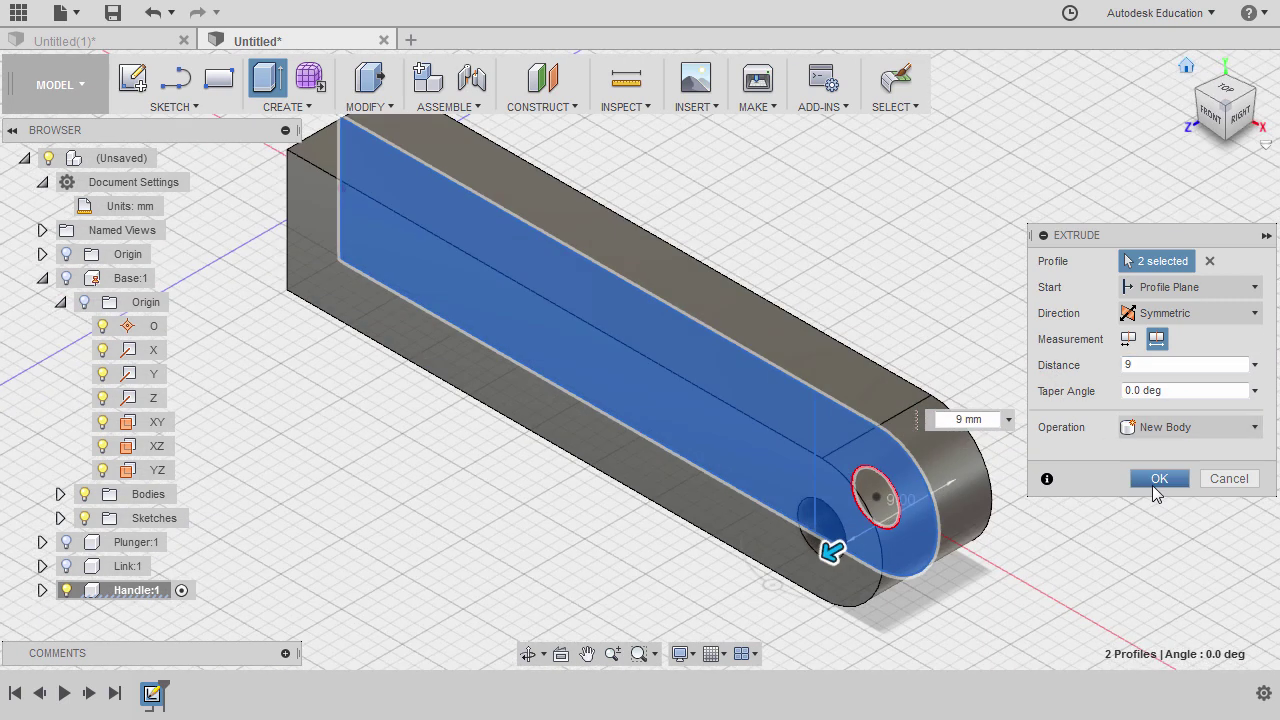
click(1159, 478)
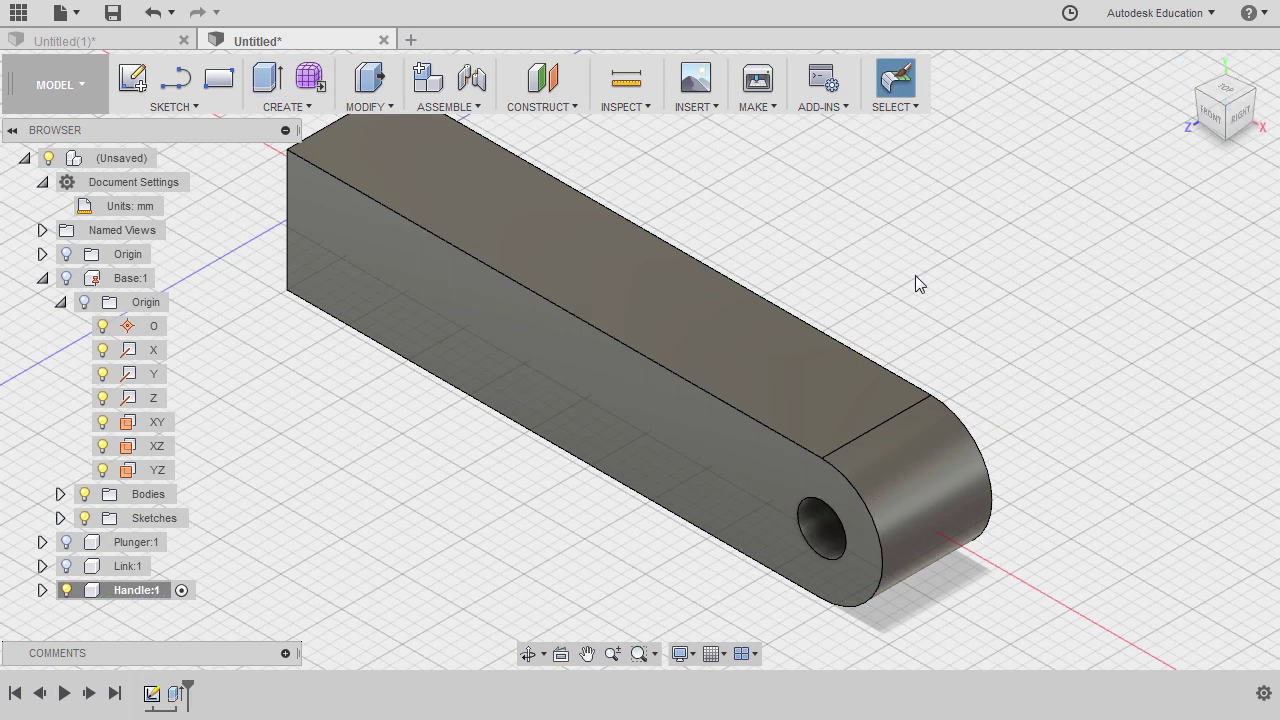
Make the Handle component's Sketch1 visible again
click(42, 590)
click(60, 614)
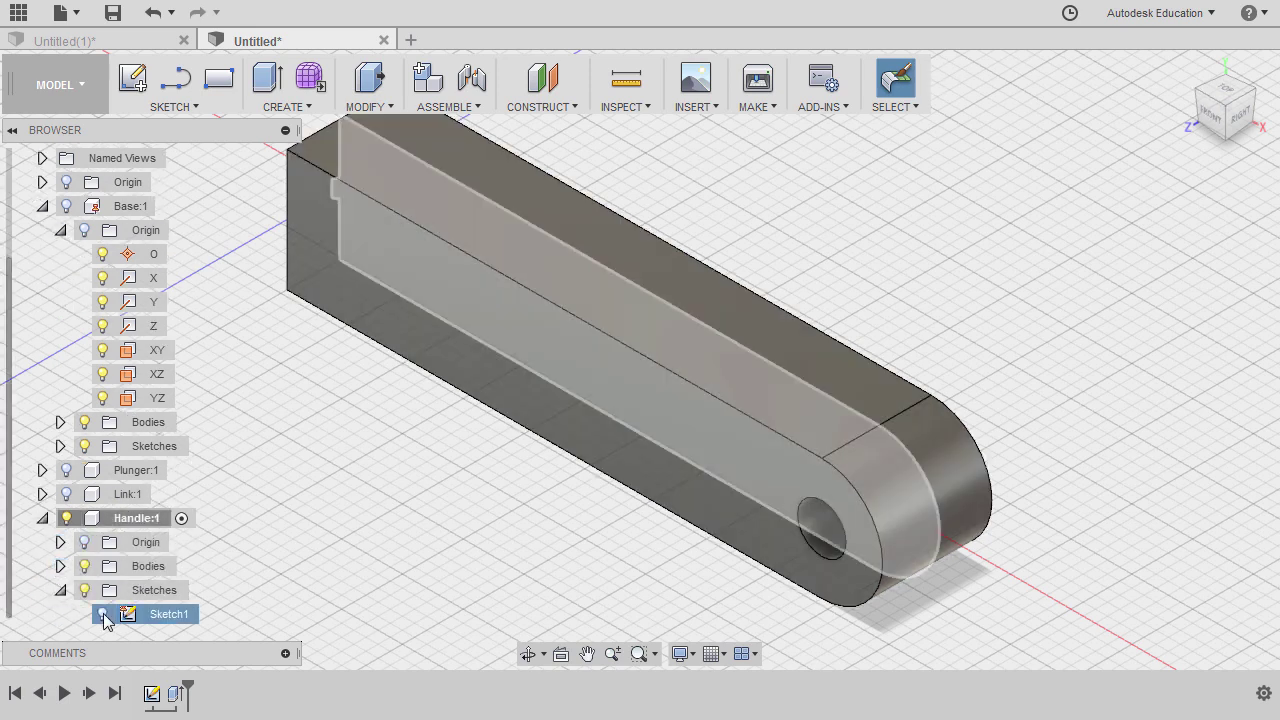
click(103, 614)
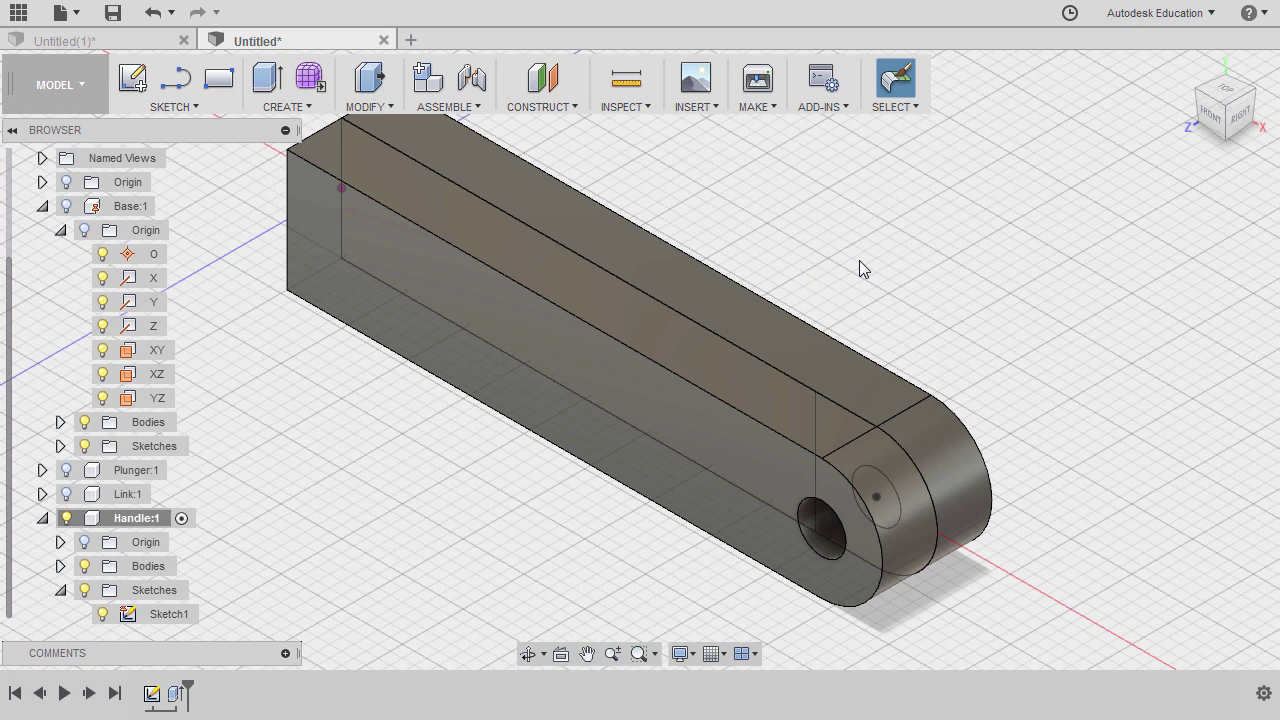
Cut a slot through the handle's rounded end by extruding its end profile symmetrically to a 4 mm total width
key(e)
scroll(852, 413, up, 3)
shift+middle_drag(852, 413, 794, 388)
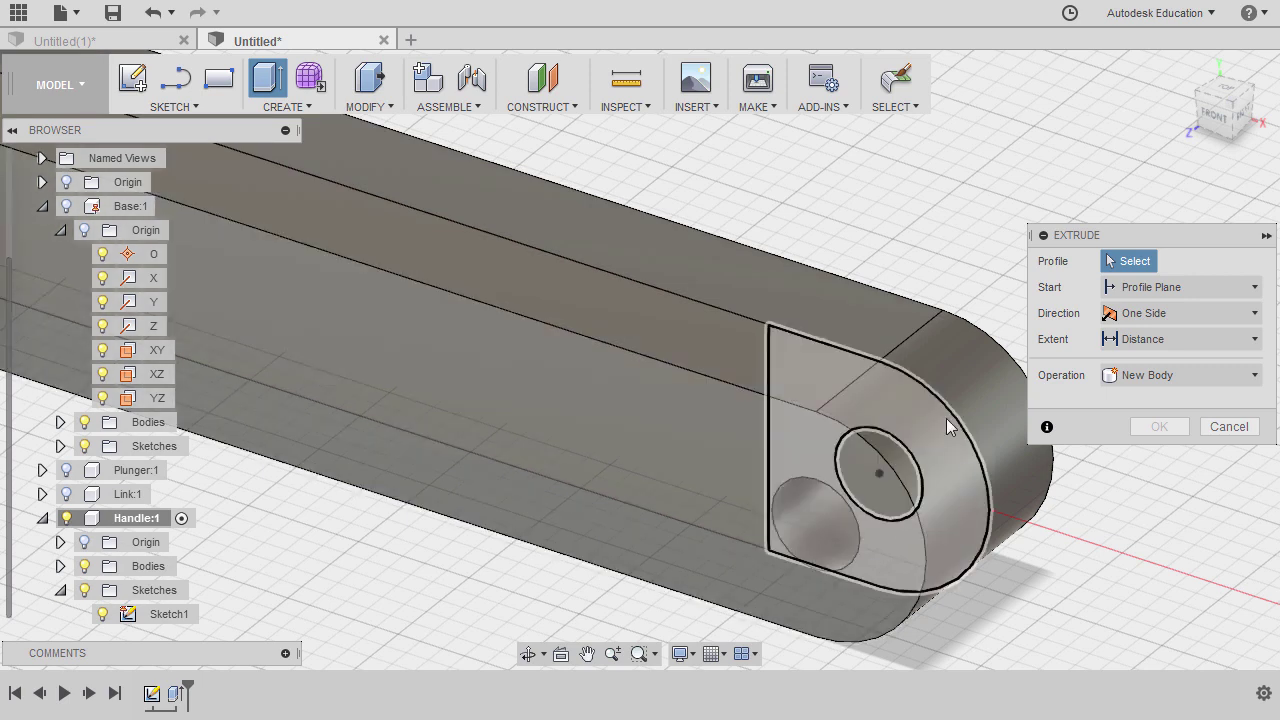
click(818, 377)
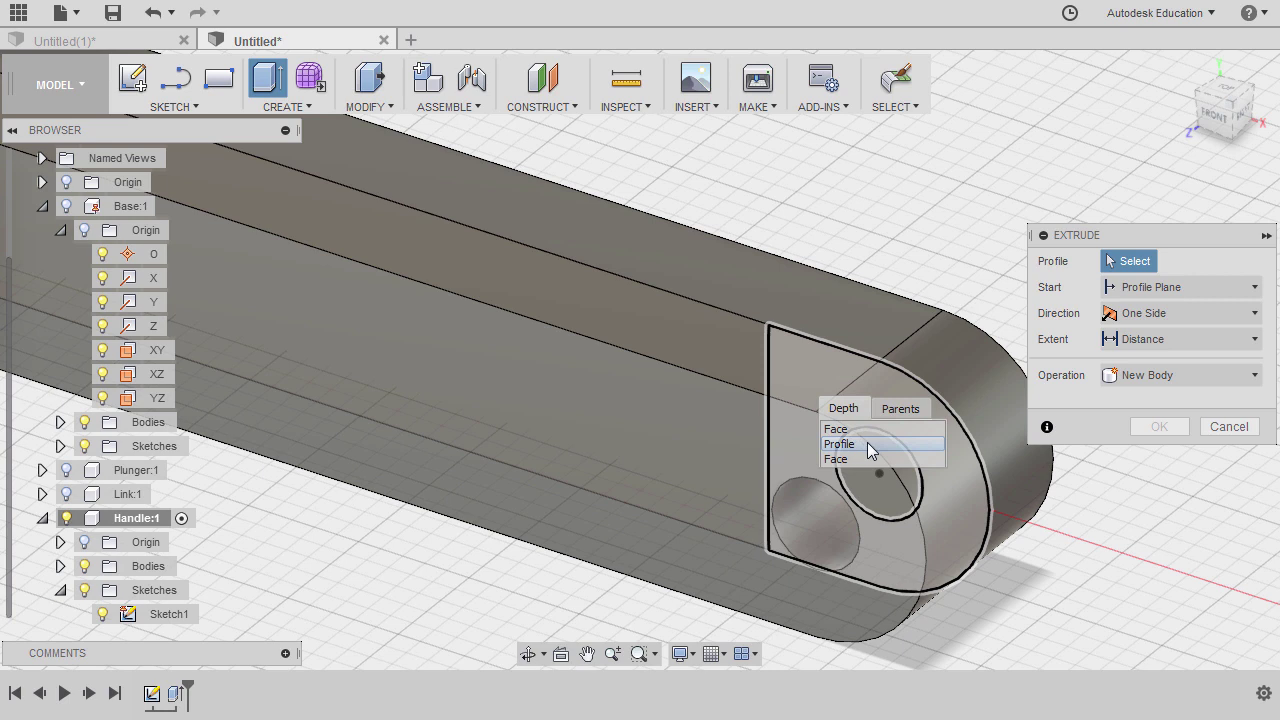
click(867, 443)
click(1165, 315)
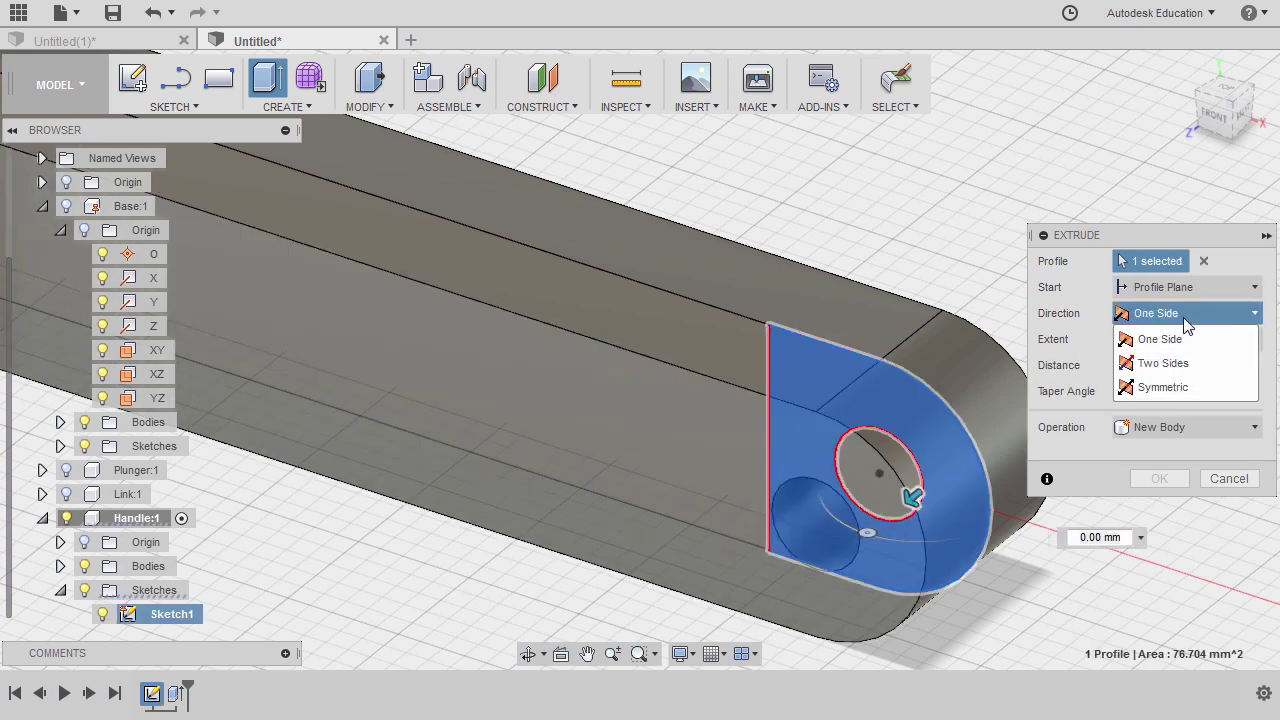
click(1150, 386)
shift+middle_drag(822, 427, 790, 400)
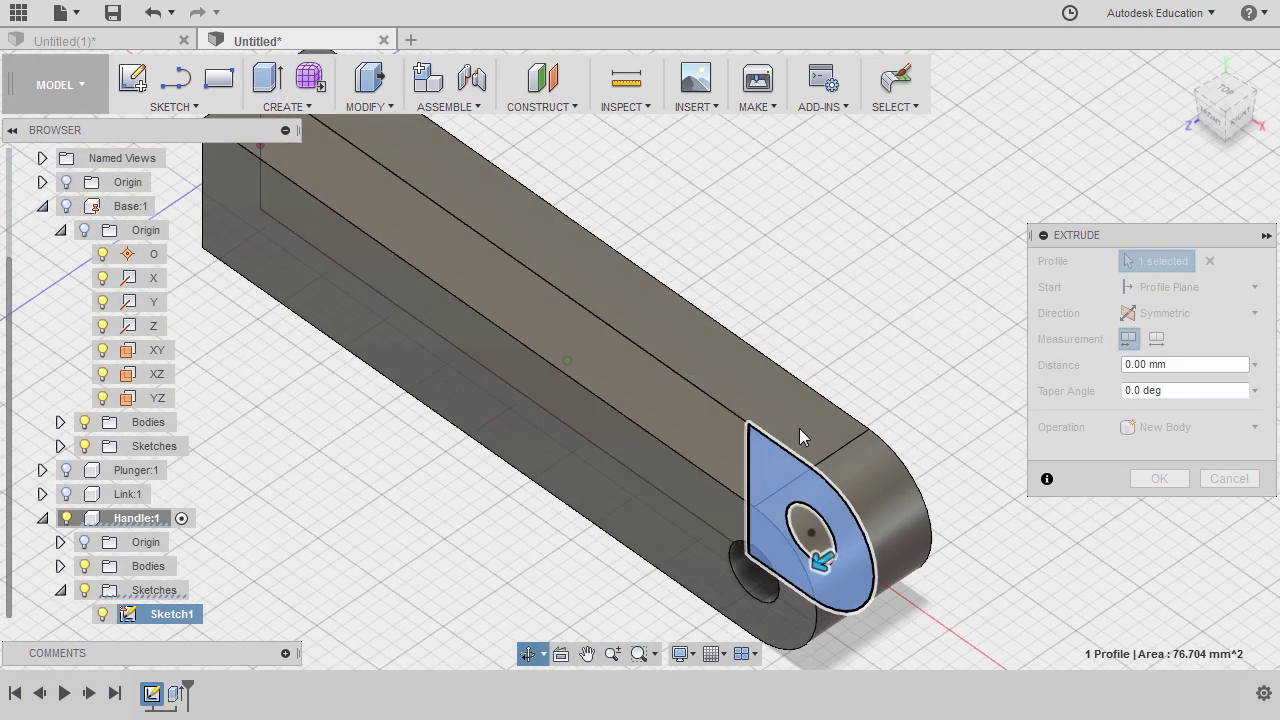
click(1156, 339)
double_click(1195, 371)
text(4)
key(Tab)
shift+middle_drag(850, 352, 834, 377)
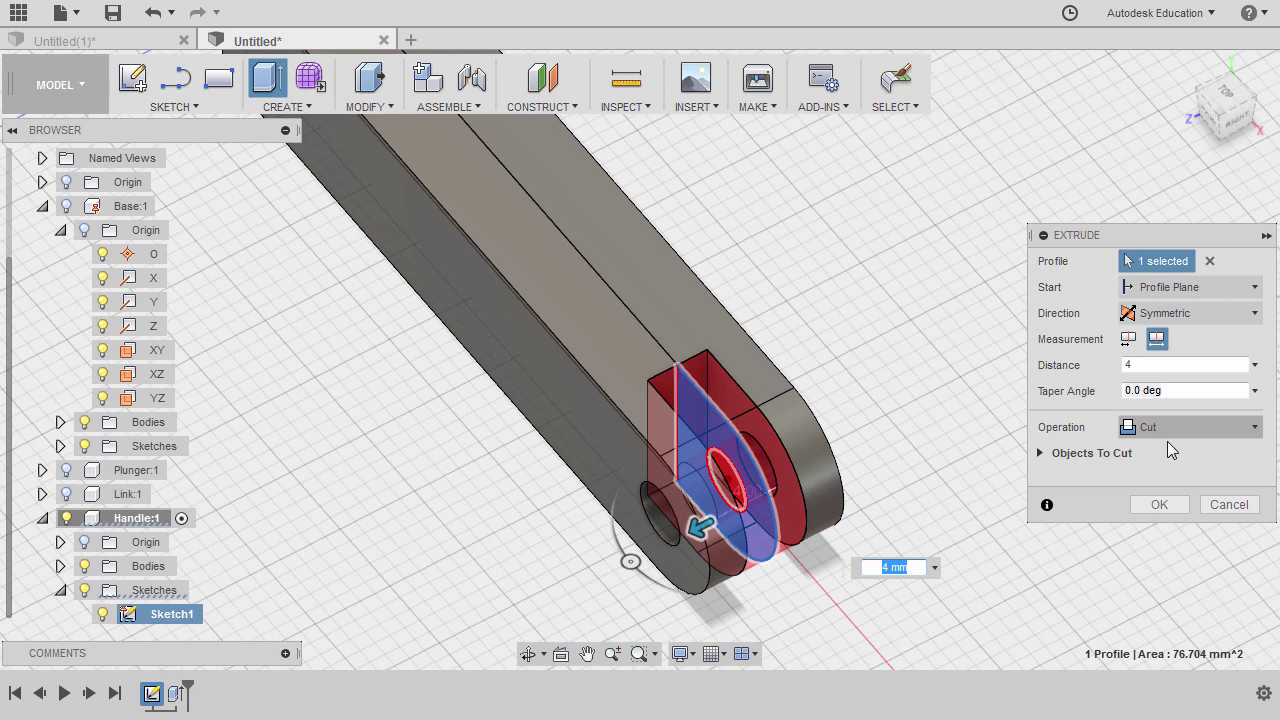
click(1159, 504)
Hide the Handle component's Sketch1
scroll(799, 435, down, 5)
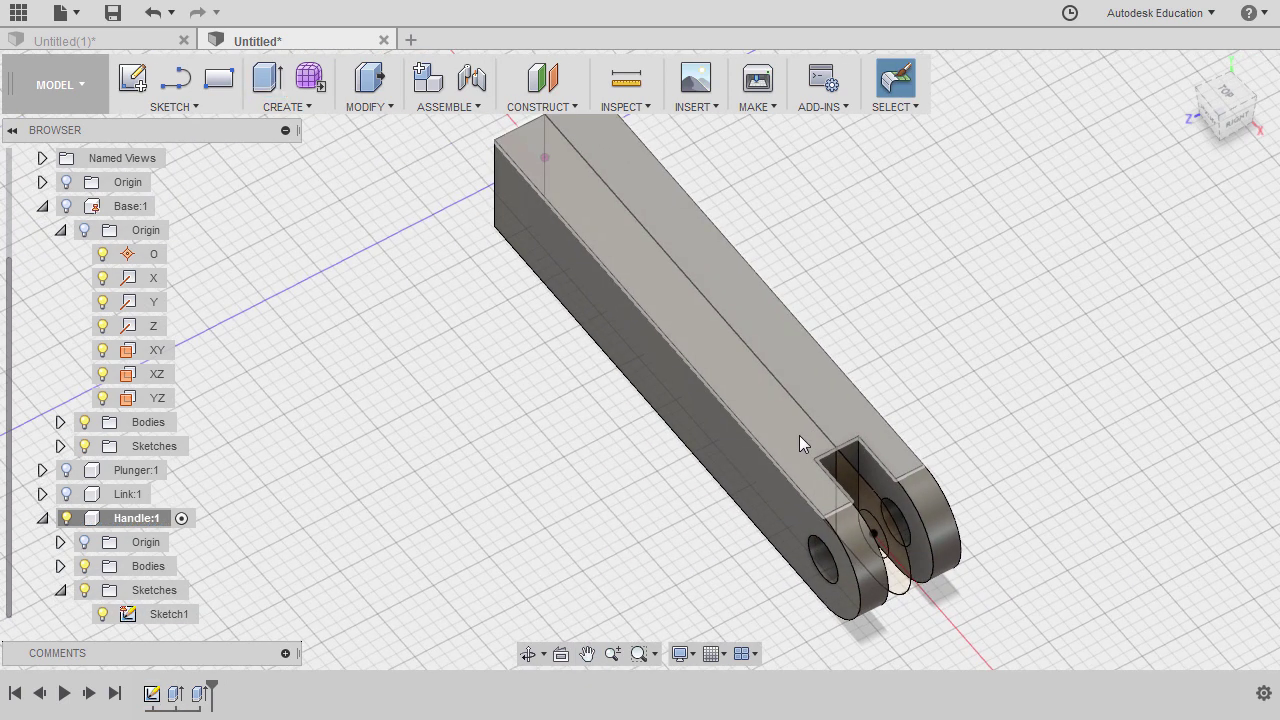
click(106, 620)
click(103, 615)
Sketch a 3 mm diameter circle centred on the origin on the handle's flat end face
mouse_move(474, 357)
shift+middle_down()
mouse_move(434, 357)
mouse_move(610, 316)
shift+middle_up()
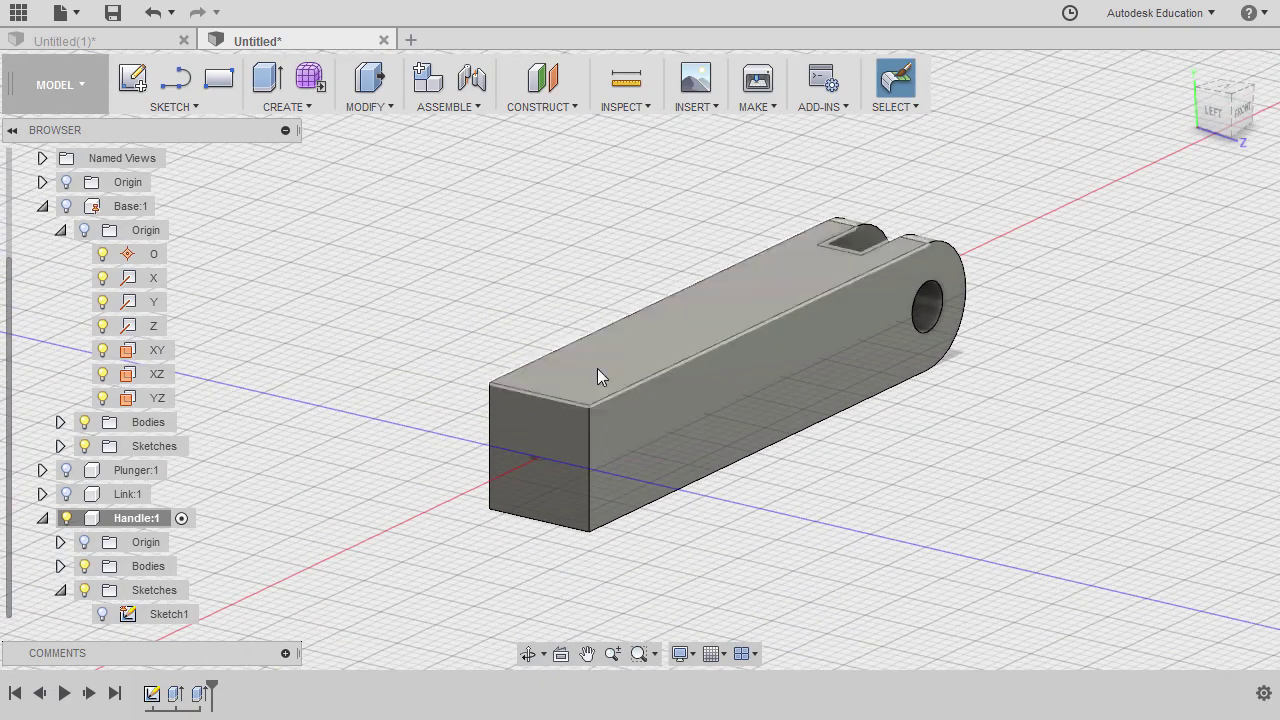
click(559, 436)
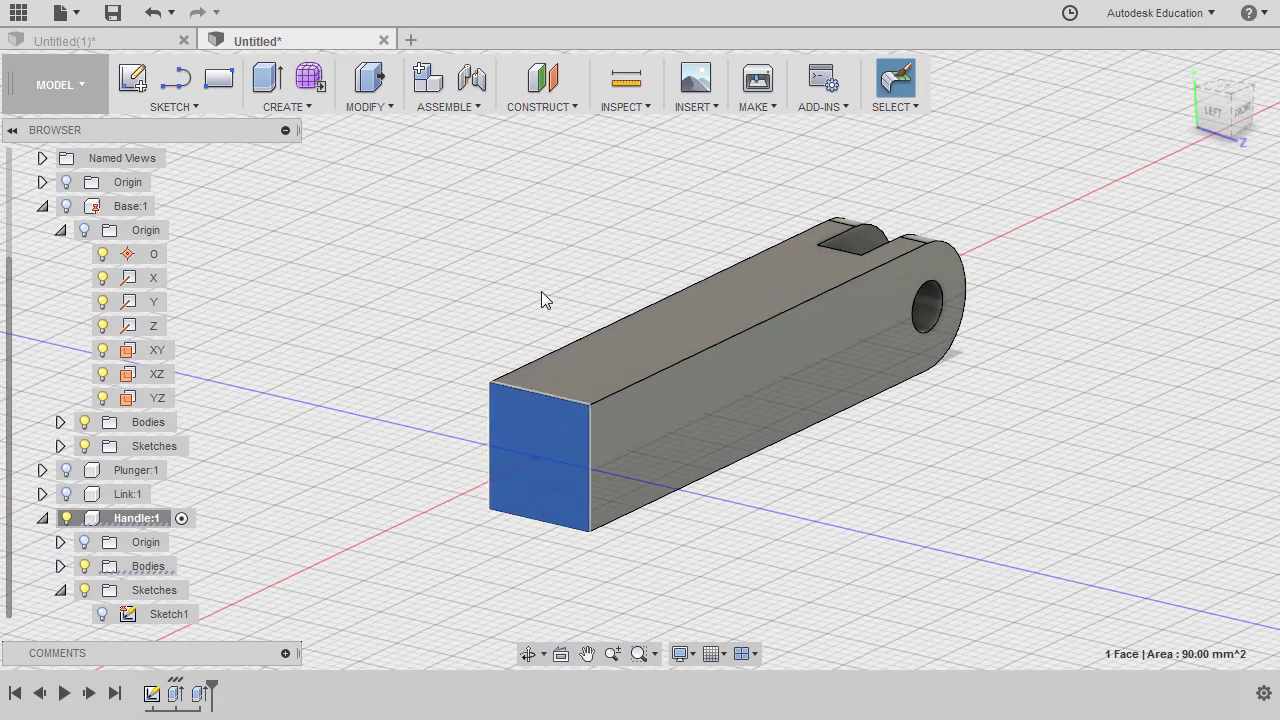
key(c)
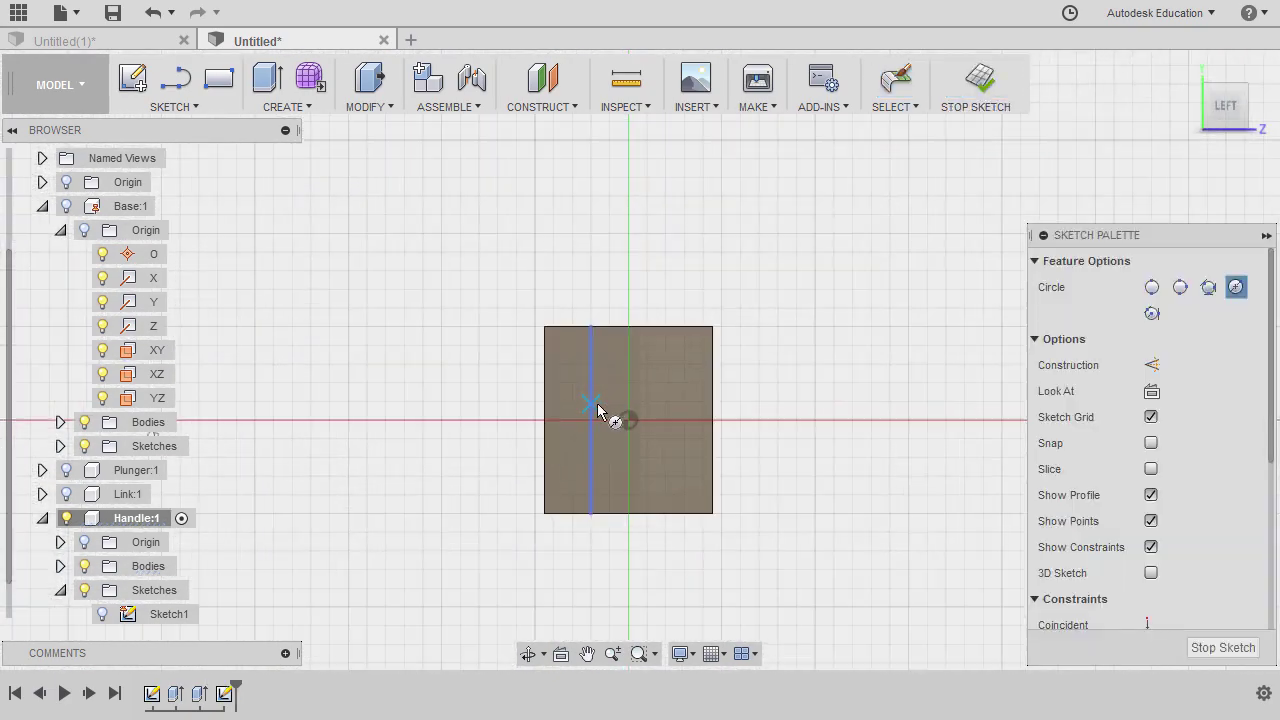
click(676, 345)
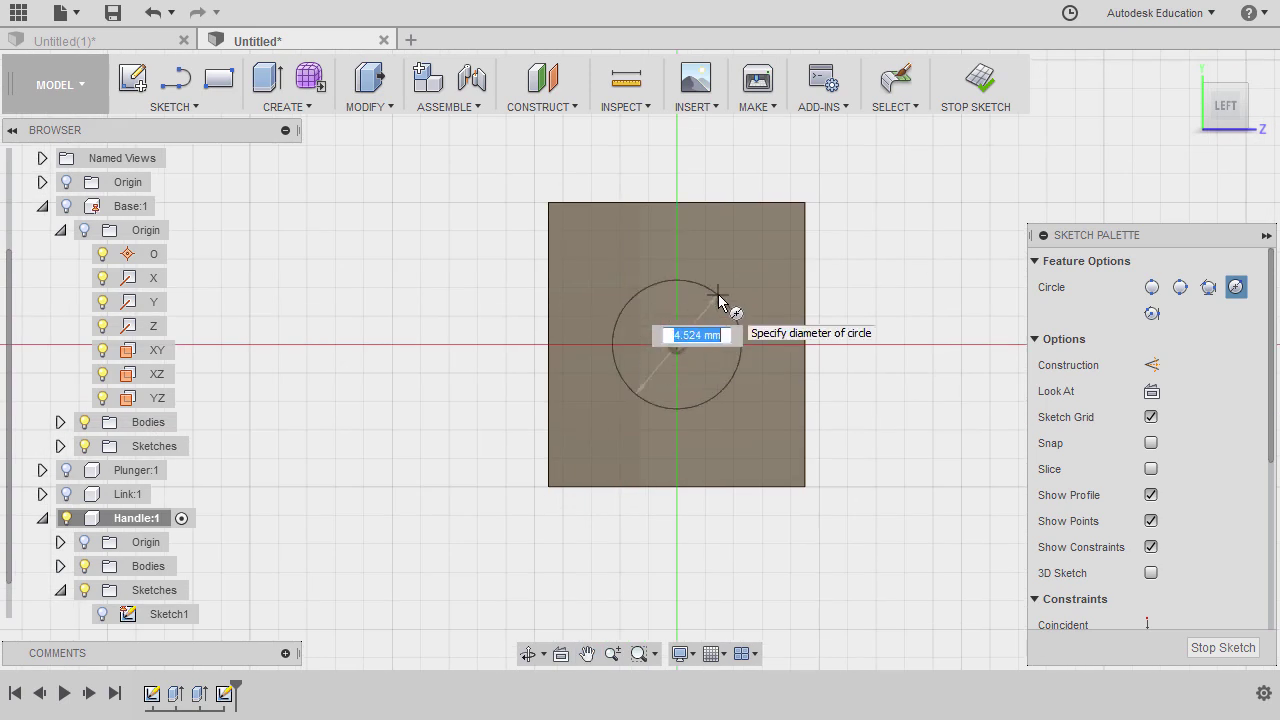
text(3)
key(Tab)
key(Return)
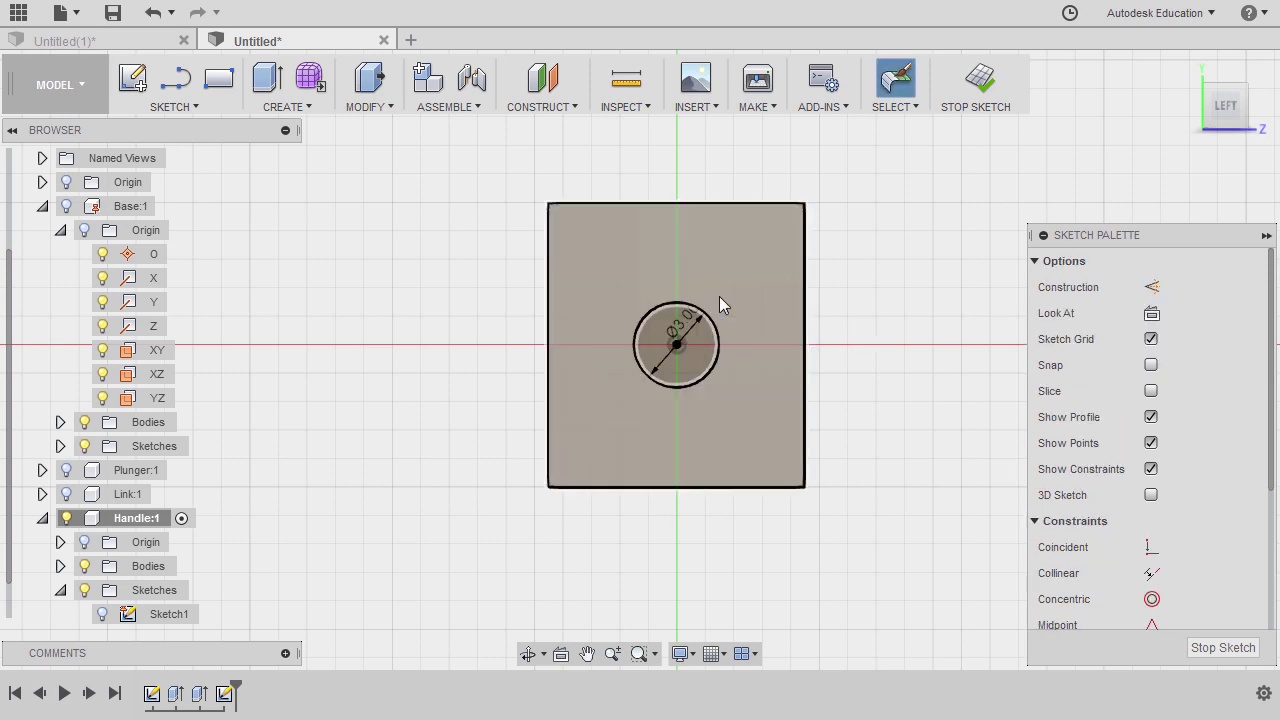
Extrude the 3 mm circle on the handle's flat end face by 10 mm
key(e)
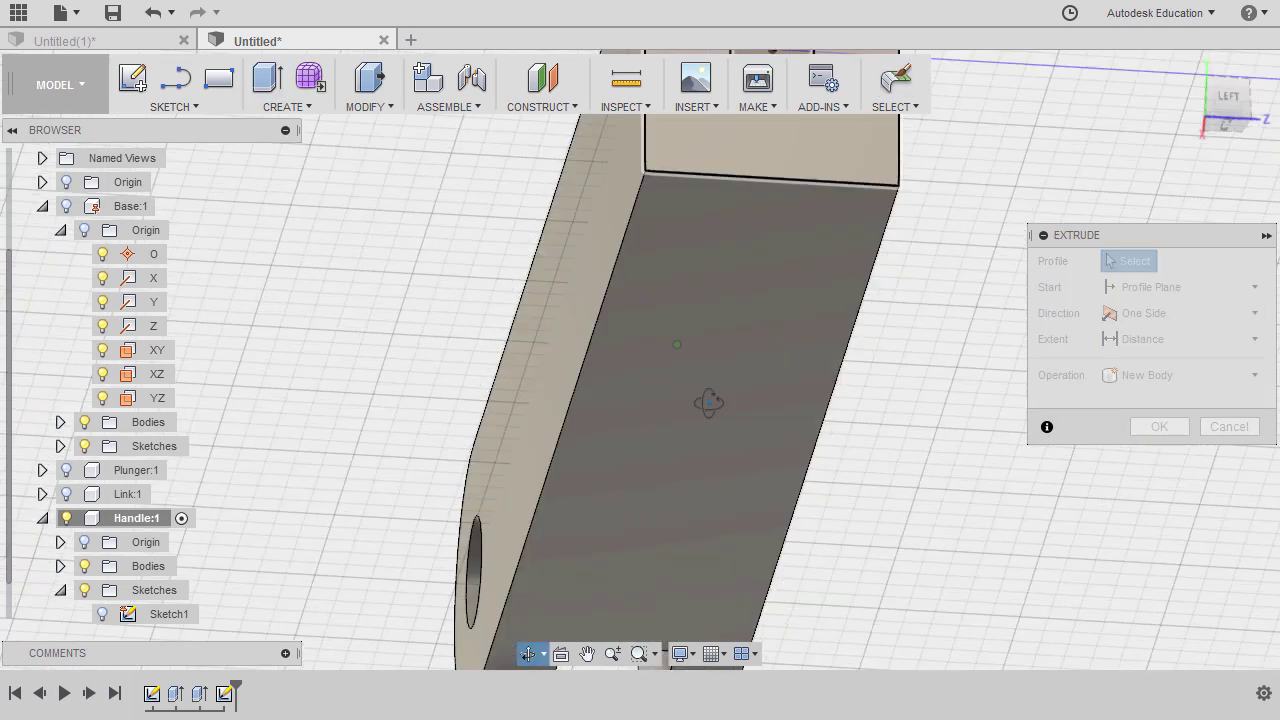
click(676, 218)
drag(678, 212, 641, 385)
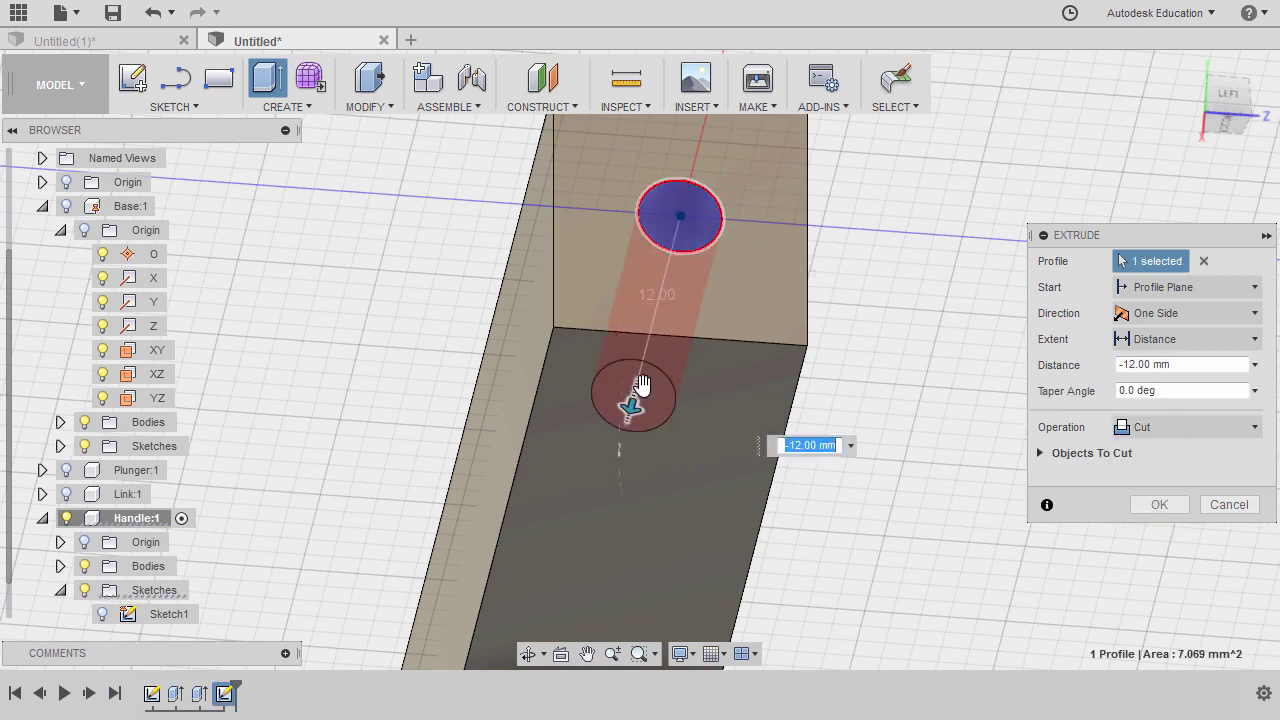
text(10)
scroll(642, 385, down, 3)
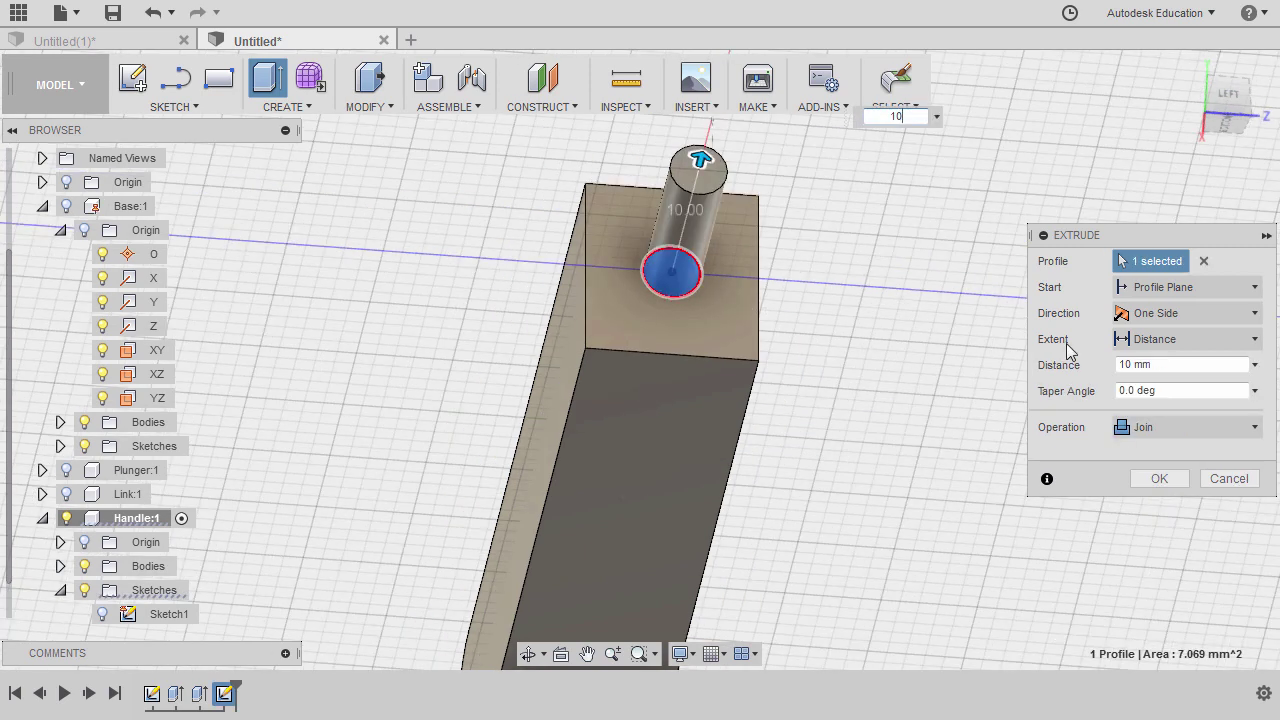
click(1140, 365)
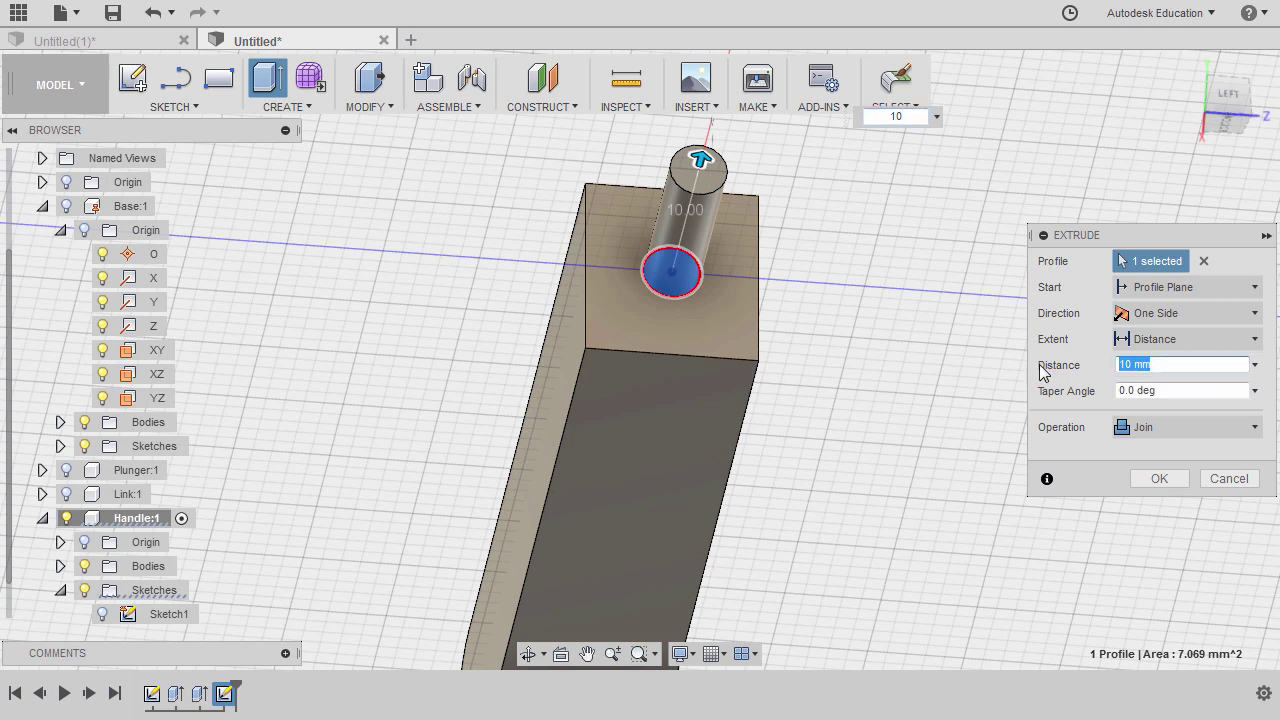